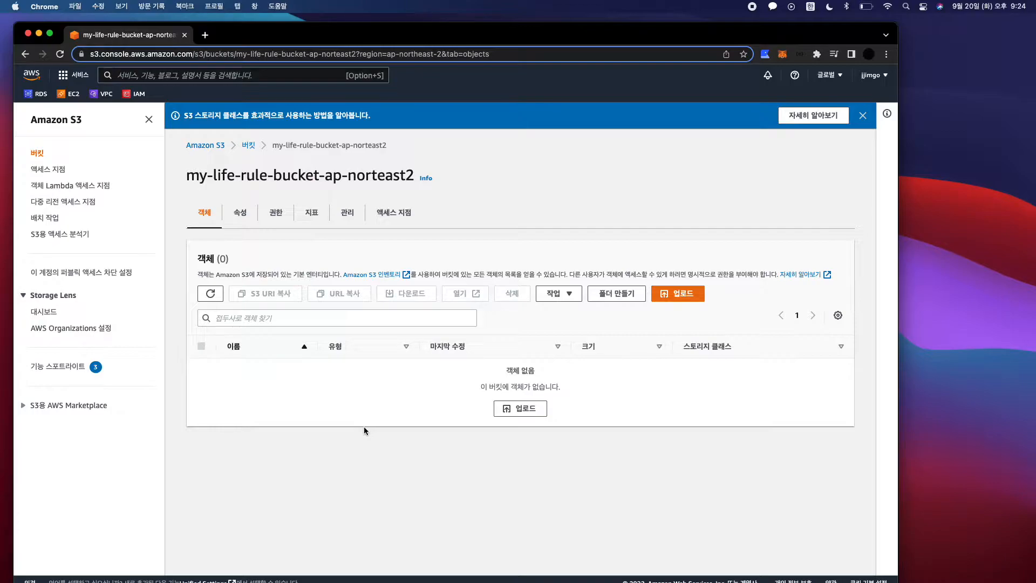
Open the my-life-rule-bucket-ap-norteast2 page in a second browser tab and widen the browser window.
key(Caps_Lock)
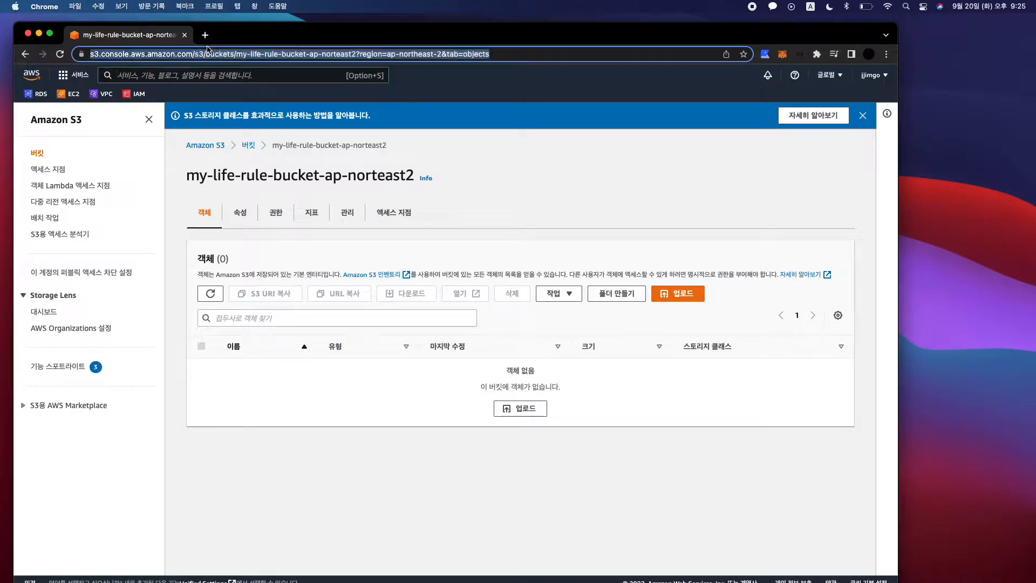
click(205, 36)
text(s3.console.aws.amazon.com/s3/buckets/my-life-rule-bucket-ap-norteast2?region=ap-northeast-2&tab=objects)
key(Return)
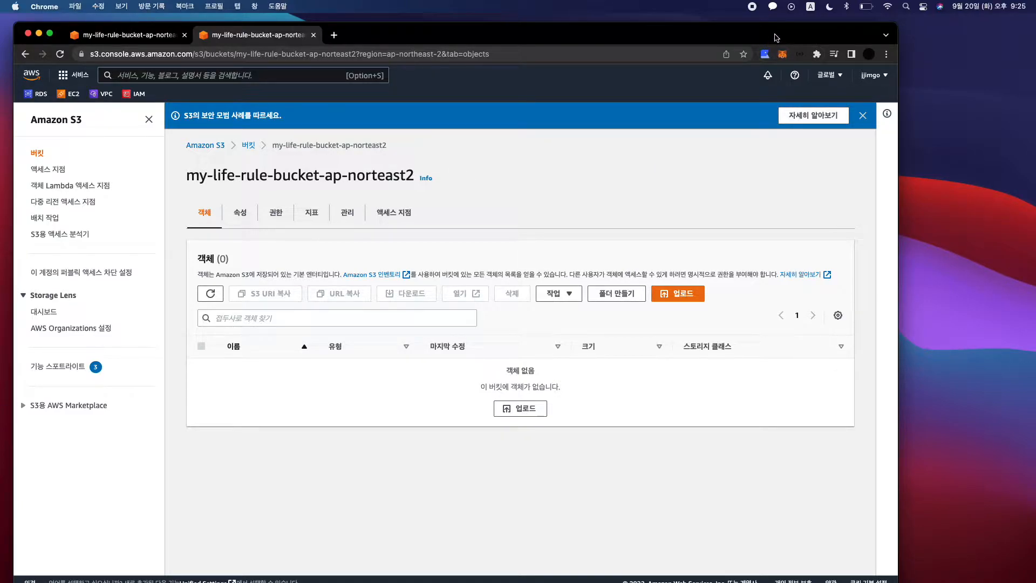
drag(691, 36, 677, 28)
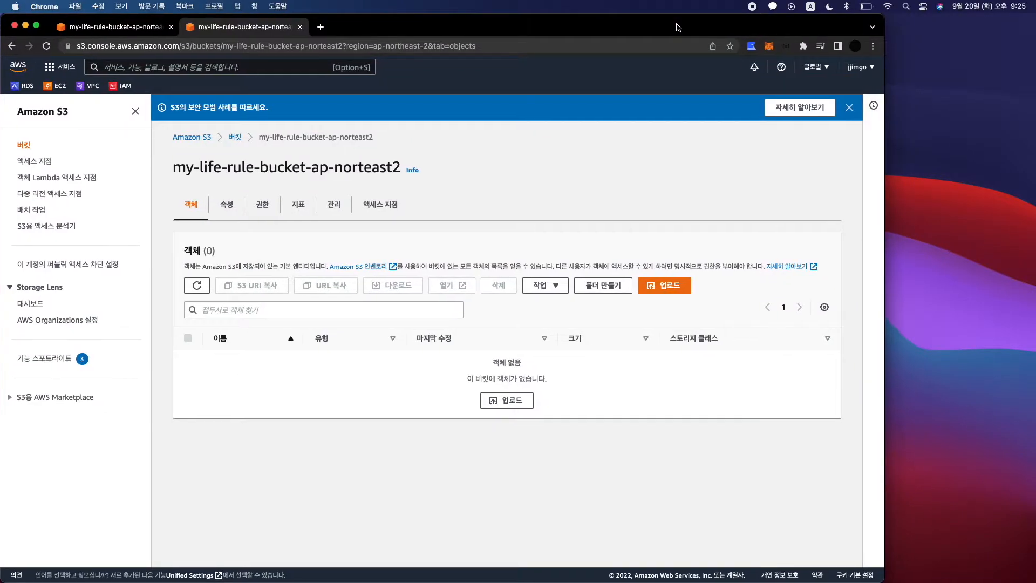
drag(884, 17, 982, 16)
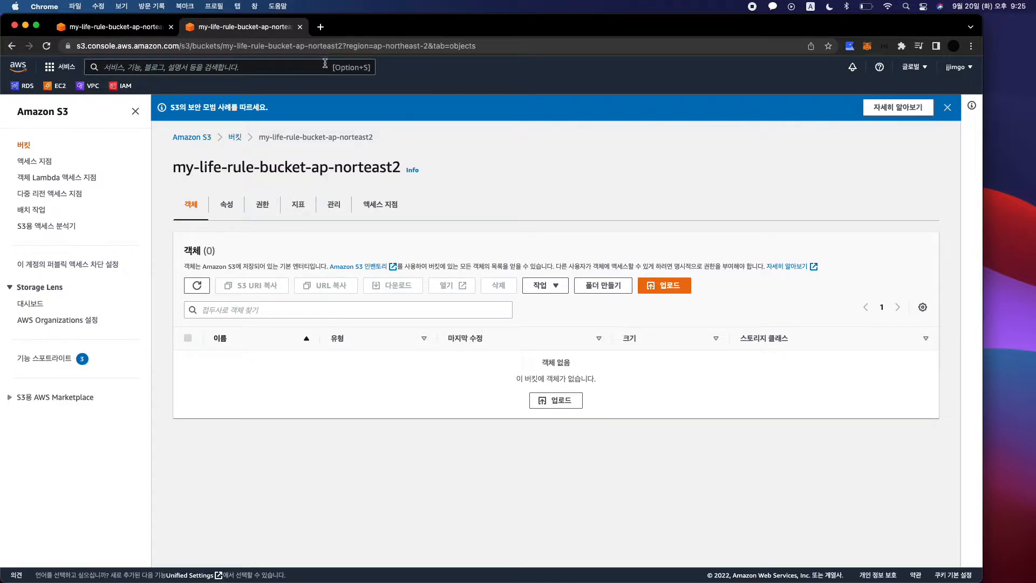
Go to the bucket list, collapse the account snapshot, and reopen my-life-rule-bucket-ap-norteast2.
click(235, 137)
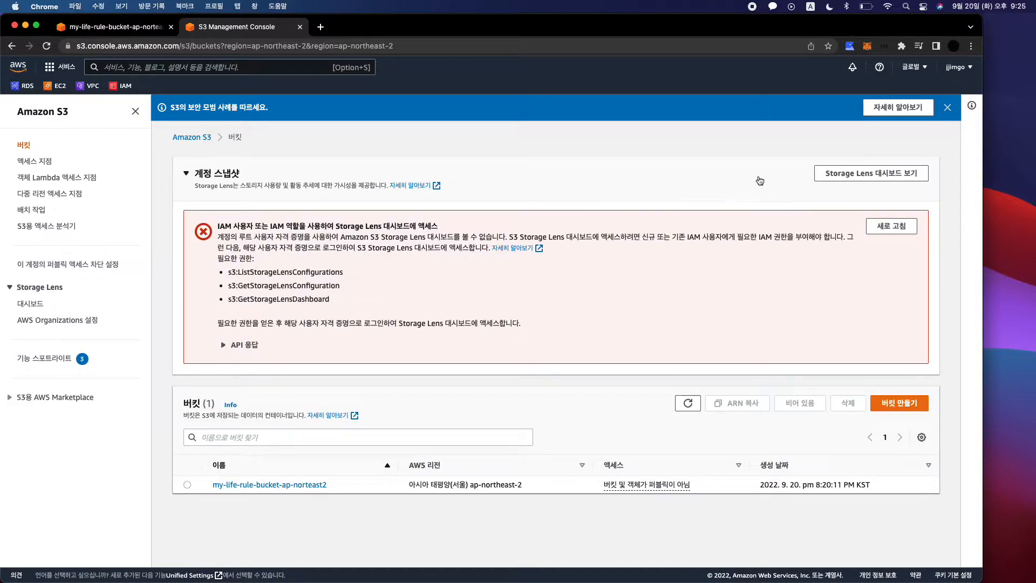
click(674, 182)
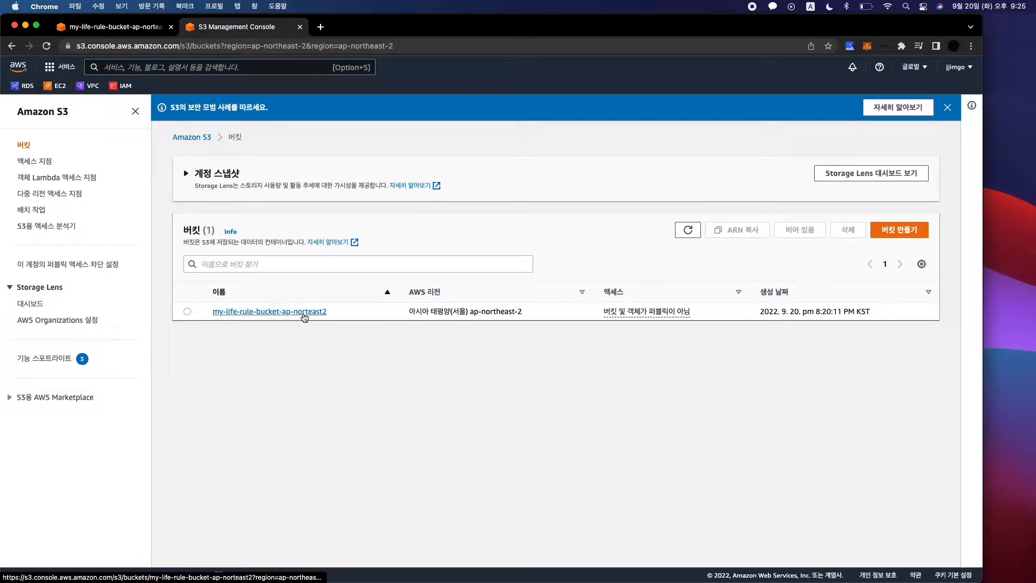
click(303, 313)
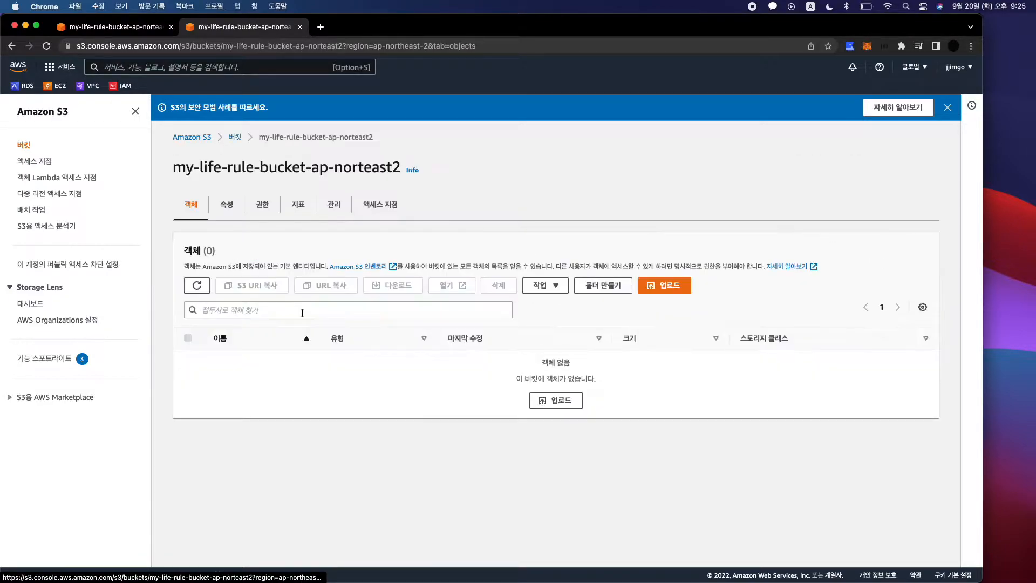
Examine the bucket's permissions, including public access blocking, bucket policy and object ownership, and return to its object list.
click(252, 205)
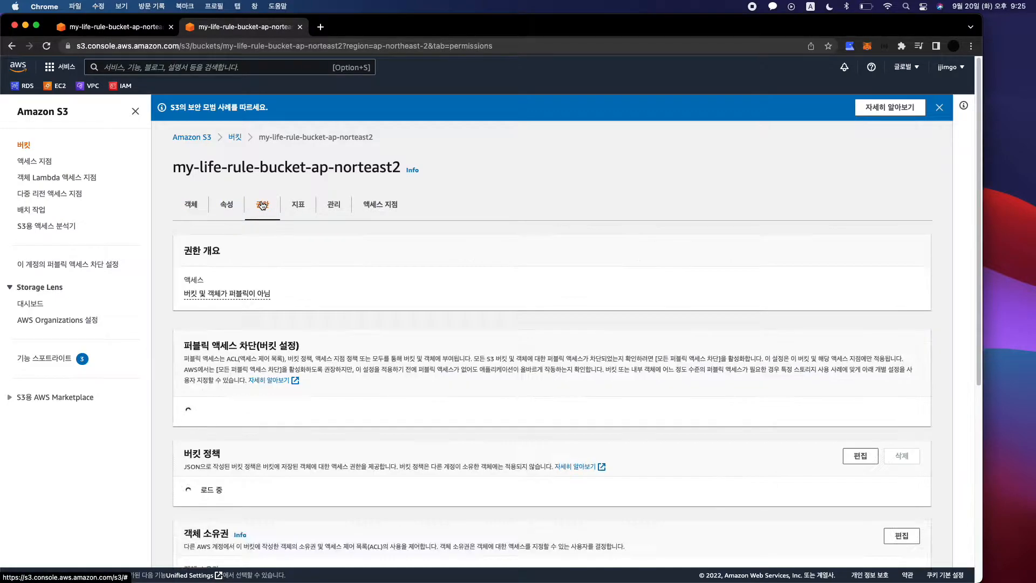
scroll(354, 241, down, 4)
scroll(216, 246, up, 2)
drag(186, 234, 432, 349)
scroll(399, 338, down, 12)
scroll(306, 304, up, 6)
click(312, 278)
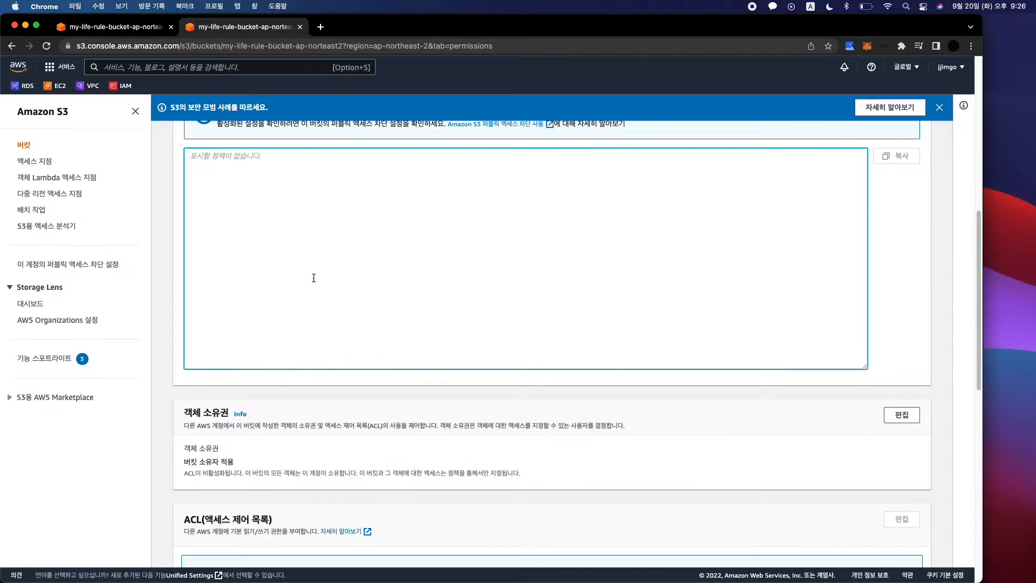
scroll(295, 279, down, 10)
scroll(310, 307, up, 12)
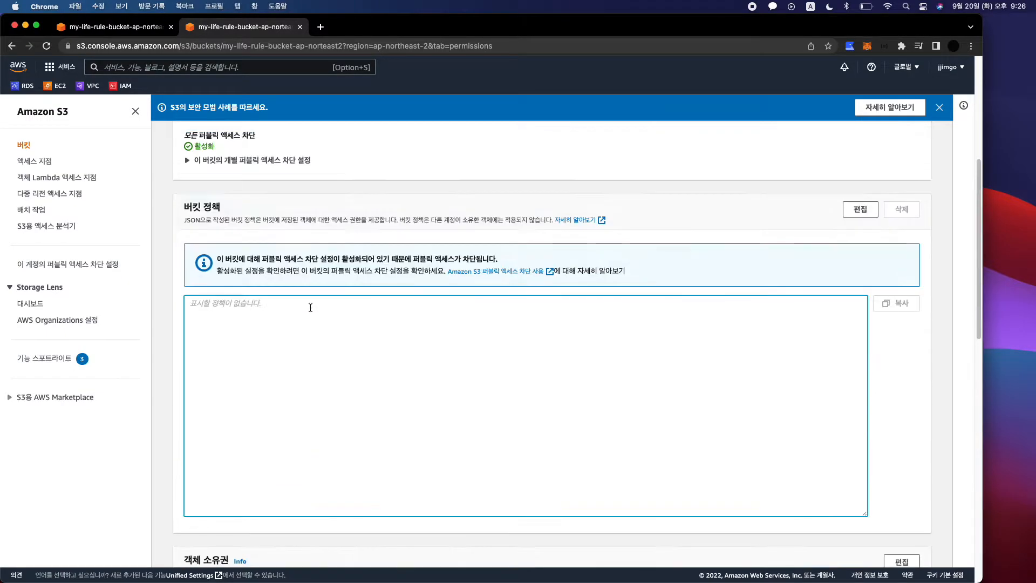
click(206, 206)
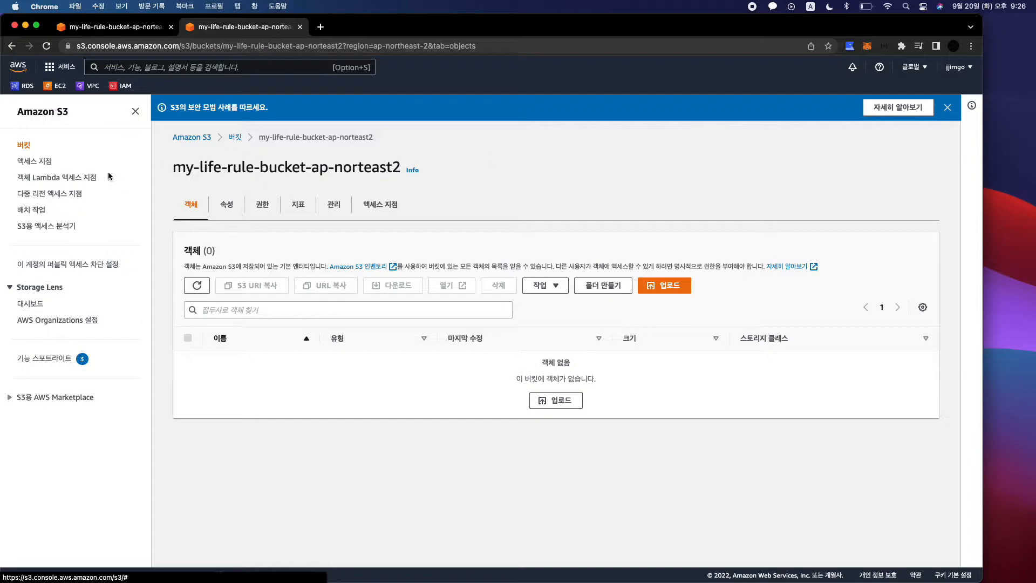
Start creating a new S3 bucket from the bucket list and enter cloud-front-bucket as its name.
click(23, 145)
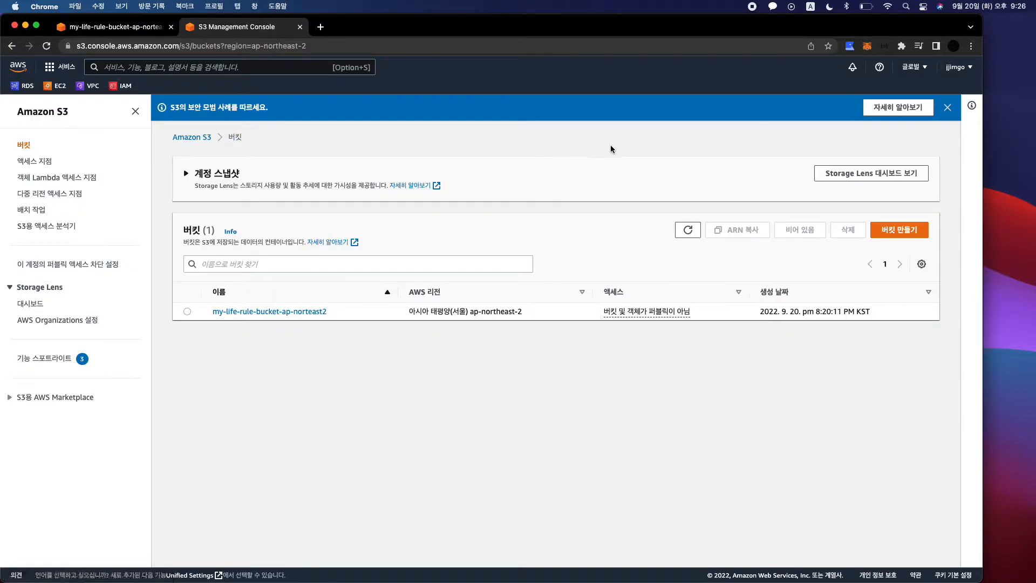
click(894, 232)
click(190, 237)
text(clo)
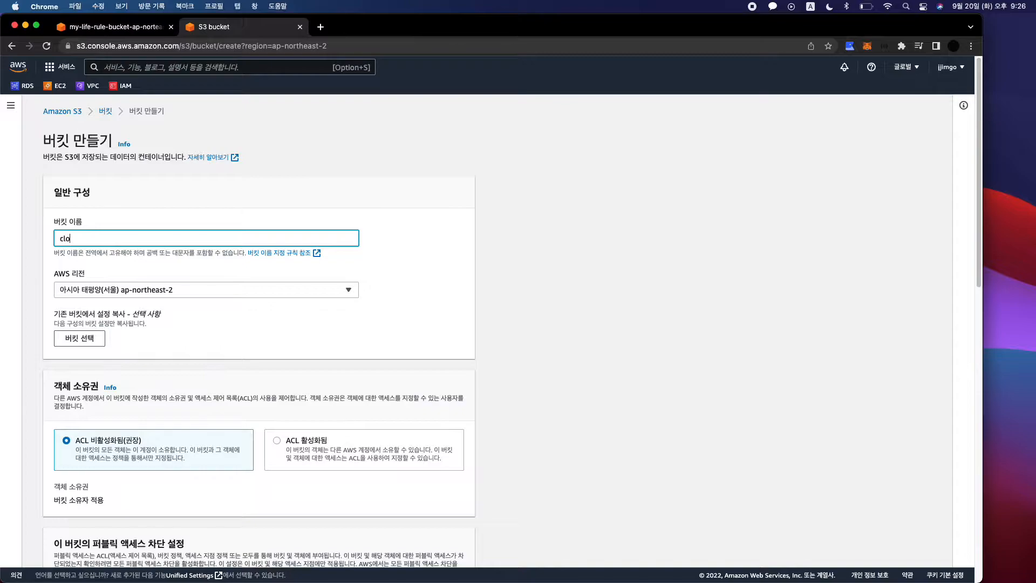
text(ud-front)
text(-bu)
key(BackSpace)
text(bucket)
Enable versioning for the new bucket and review its other creation settings.
scroll(172, 234, down, 15)
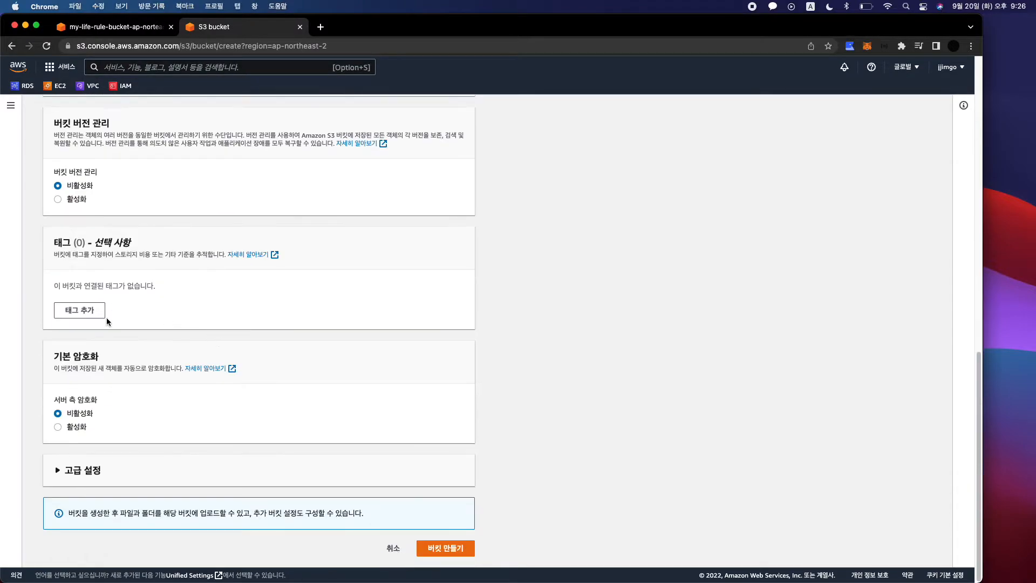
scroll(151, 399, up, 3)
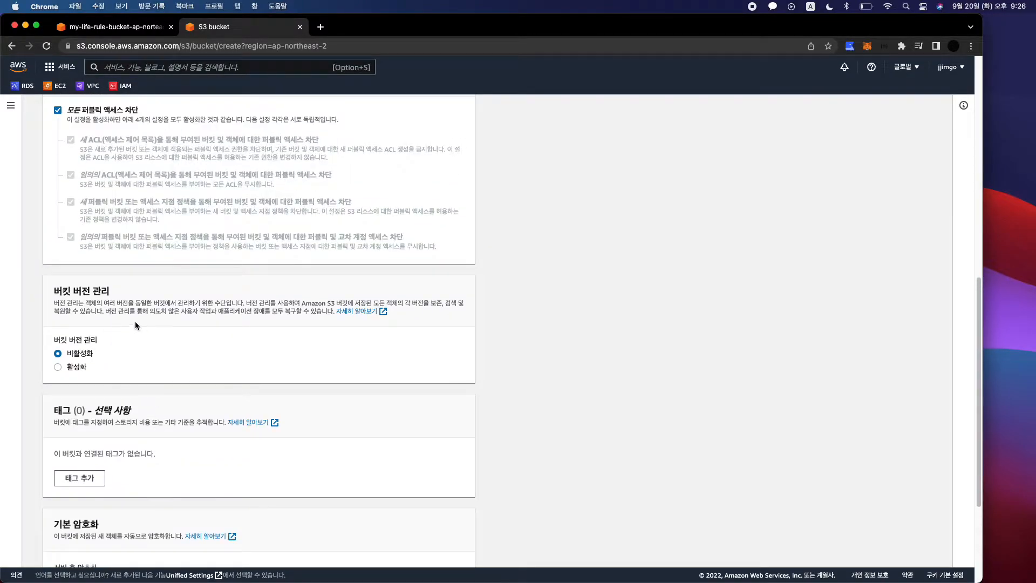
scroll(135, 321, up, 4)
scroll(141, 320, down, 4)
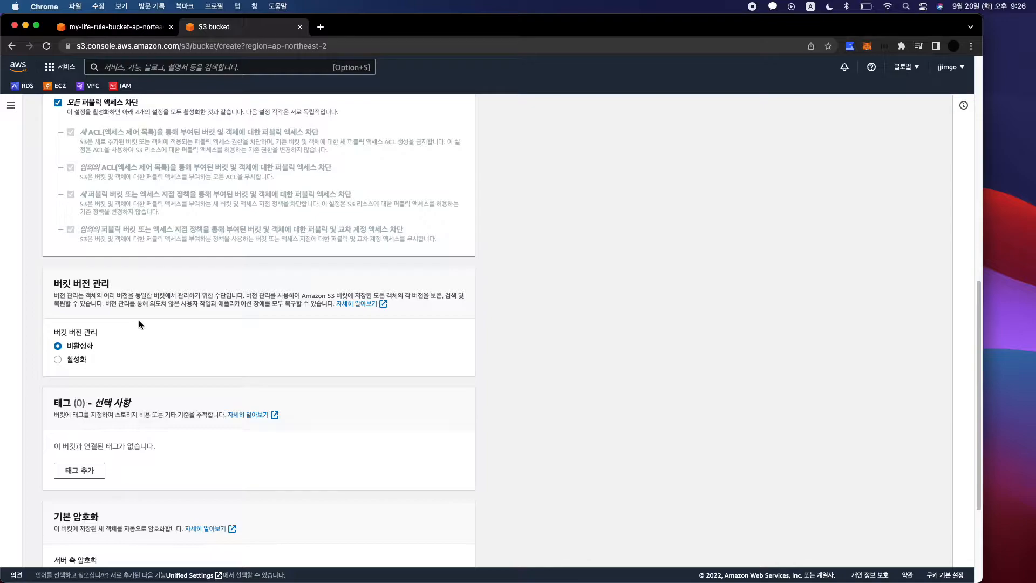
click(77, 359)
scroll(195, 348, down, 3)
scroll(286, 355, up, 8)
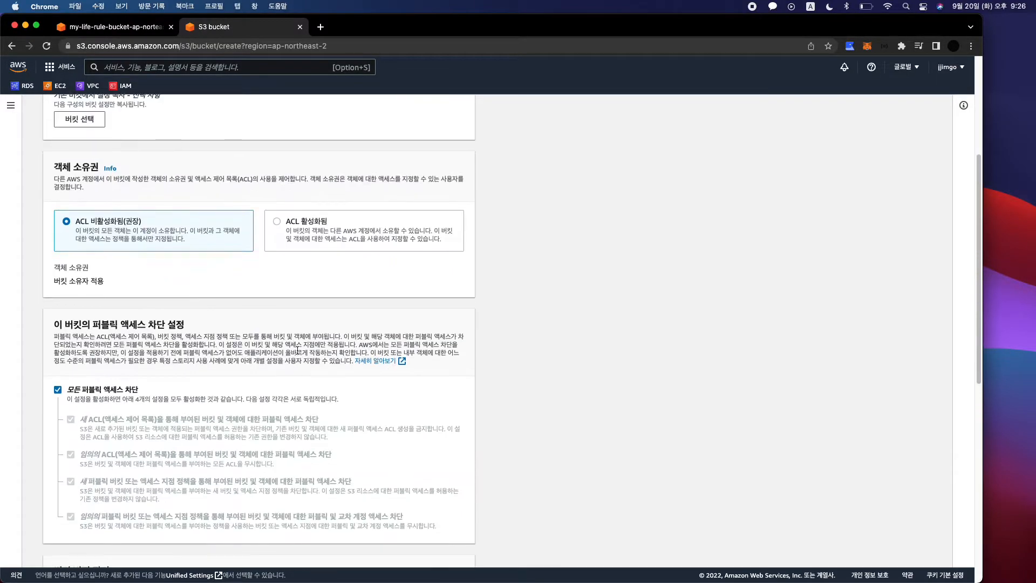
scroll(206, 293, up, 5)
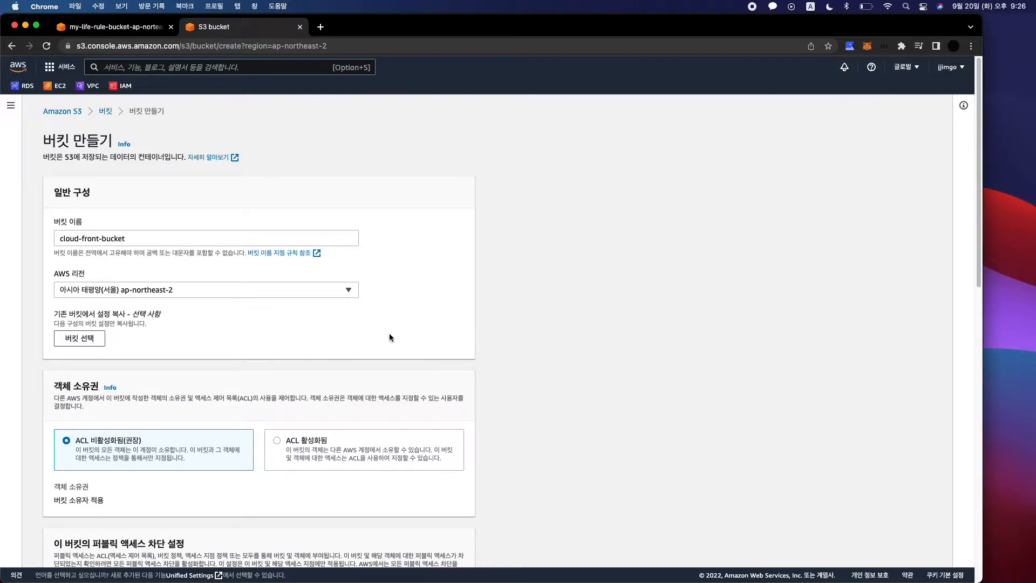
Extend the new bucket's name to cloud-front-bucket-tttt and create the bucket.
scroll(390, 335, down, 15)
click(451, 548)
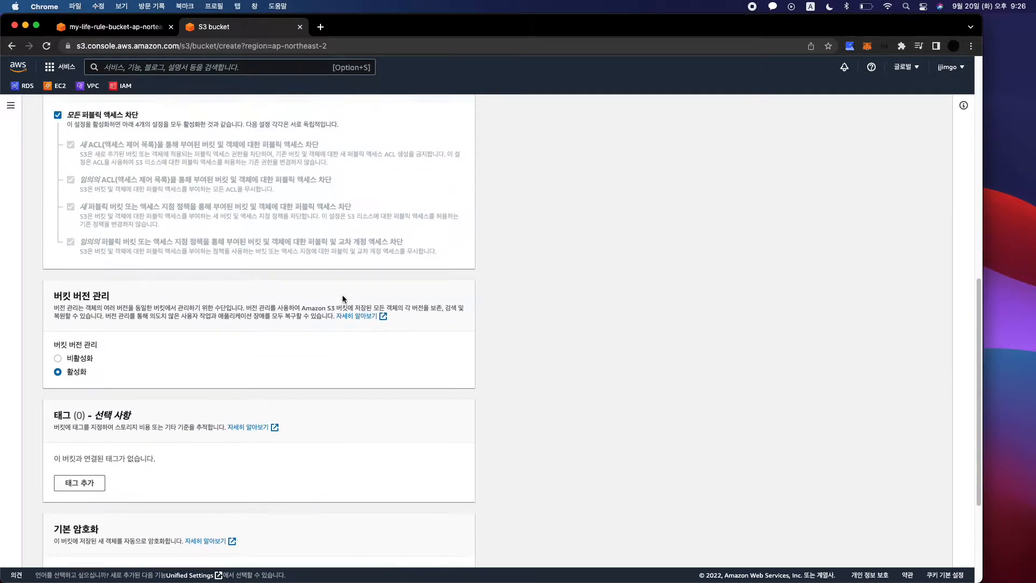
click(144, 239)
text(-123)
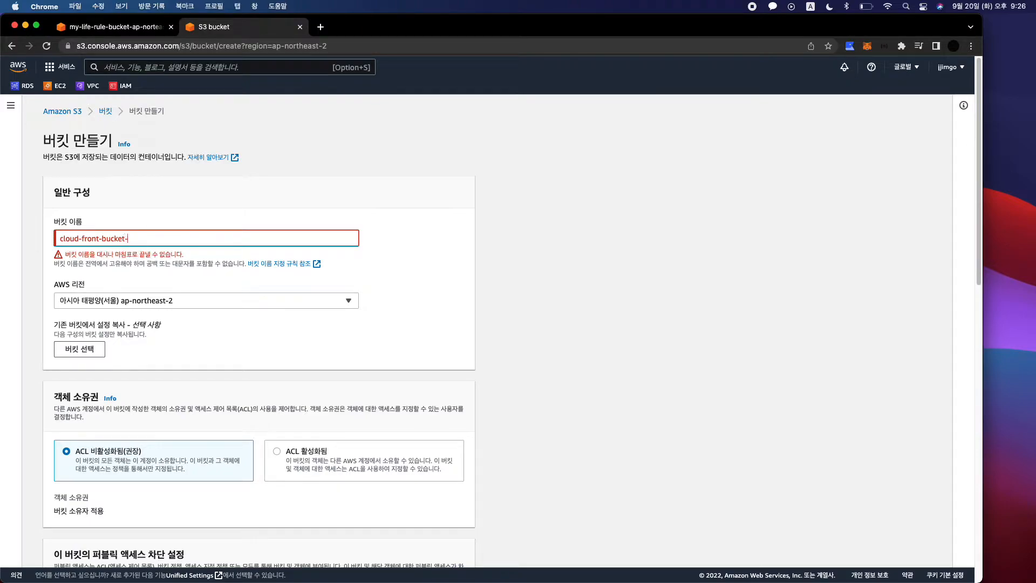
scroll(387, 386, down, 15)
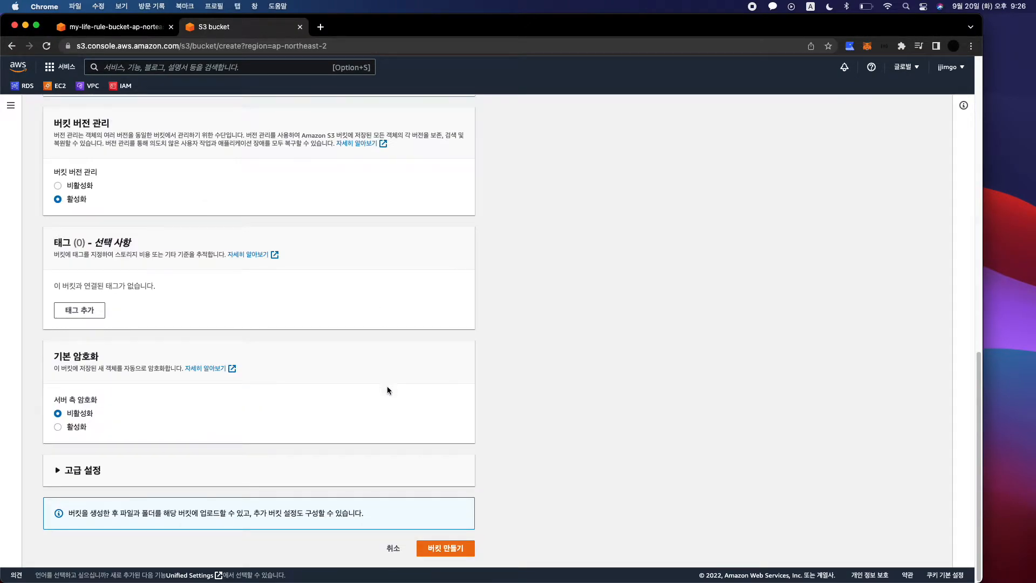
click(460, 548)
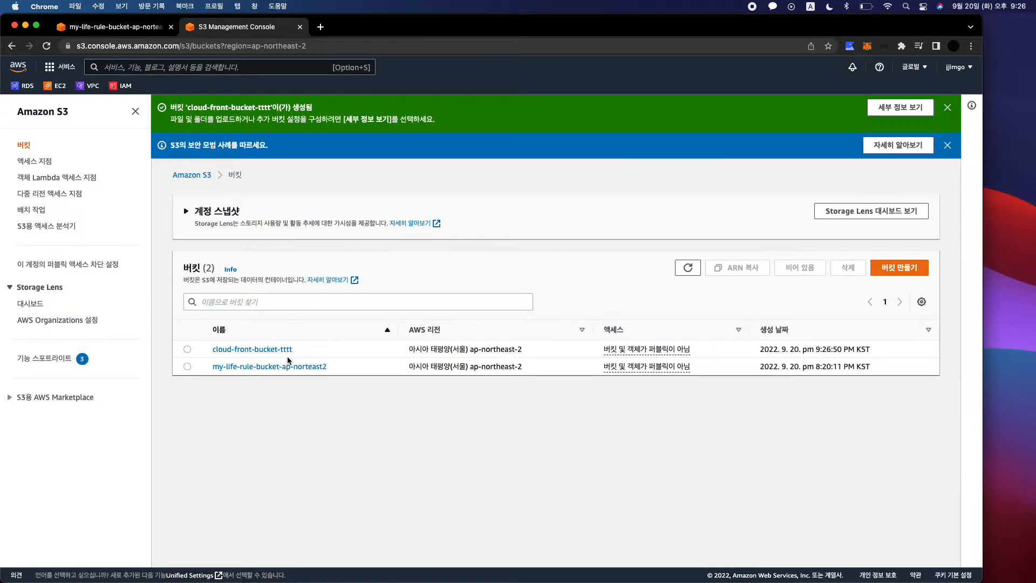
In the first browser tab, find the CloudFront service and start creating a distribution.
click(111, 26)
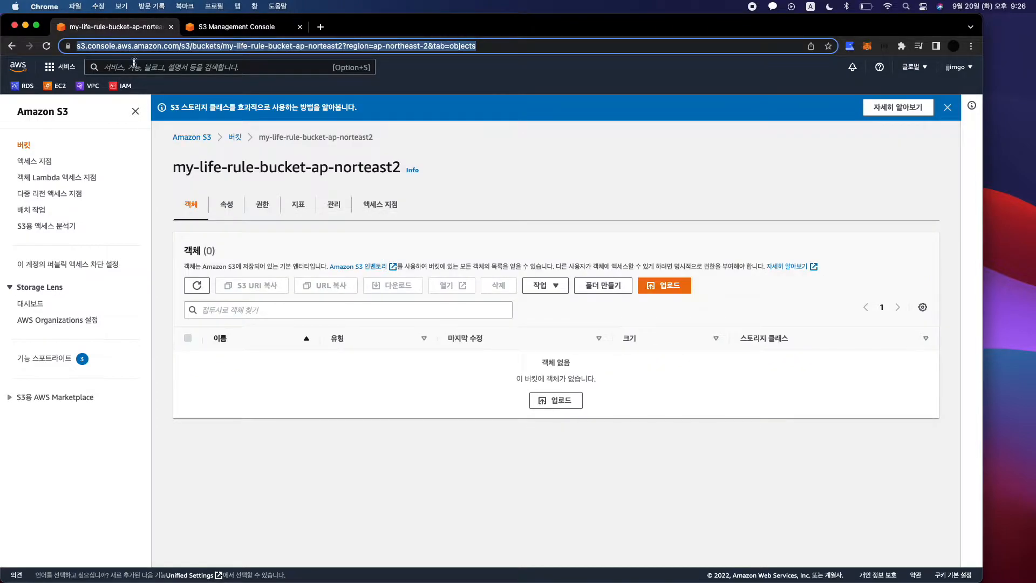
click(134, 65)
text(cloudfr)
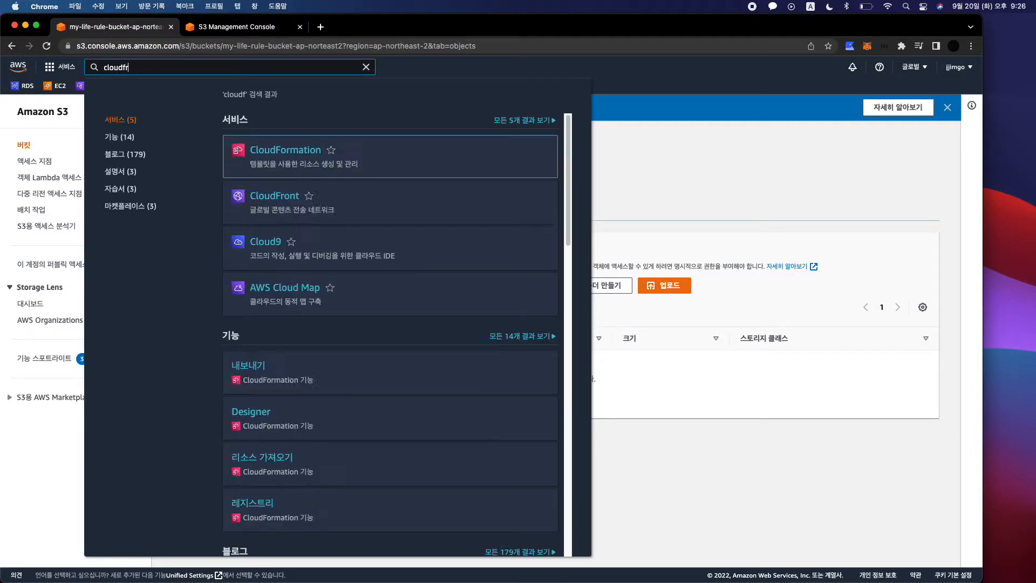
text(ont)
click(310, 151)
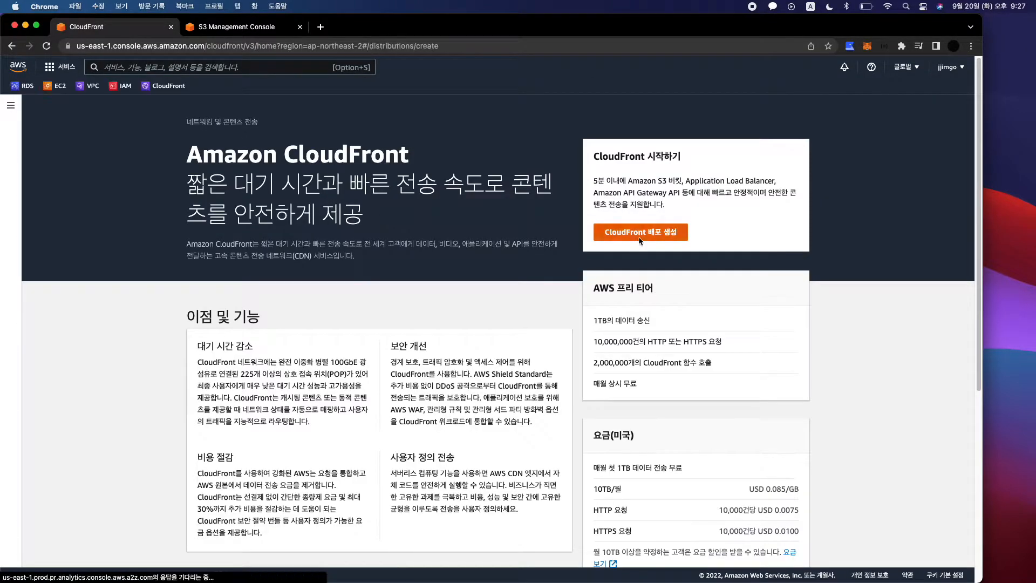
click(640, 237)
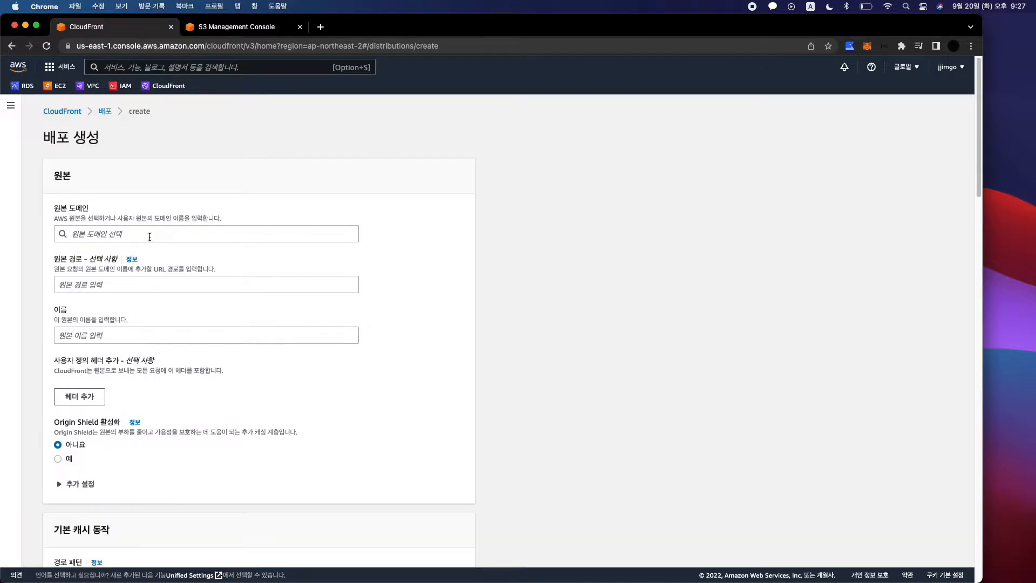
Choose cloud-front-bucket-tttt.s3.amazonaws.com as the distribution's origin domain and check the filled-in origin name.
click(149, 236)
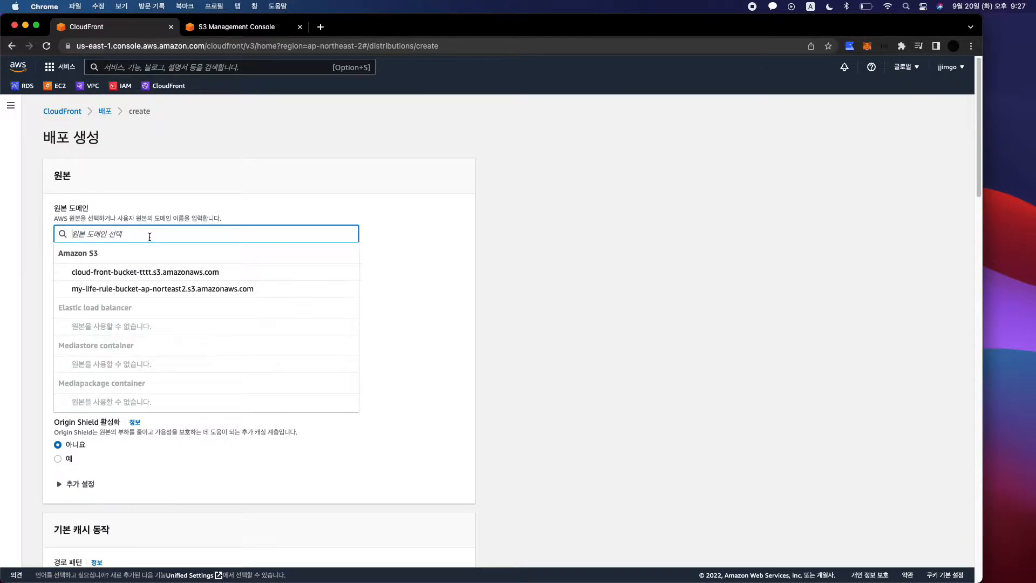
click(131, 274)
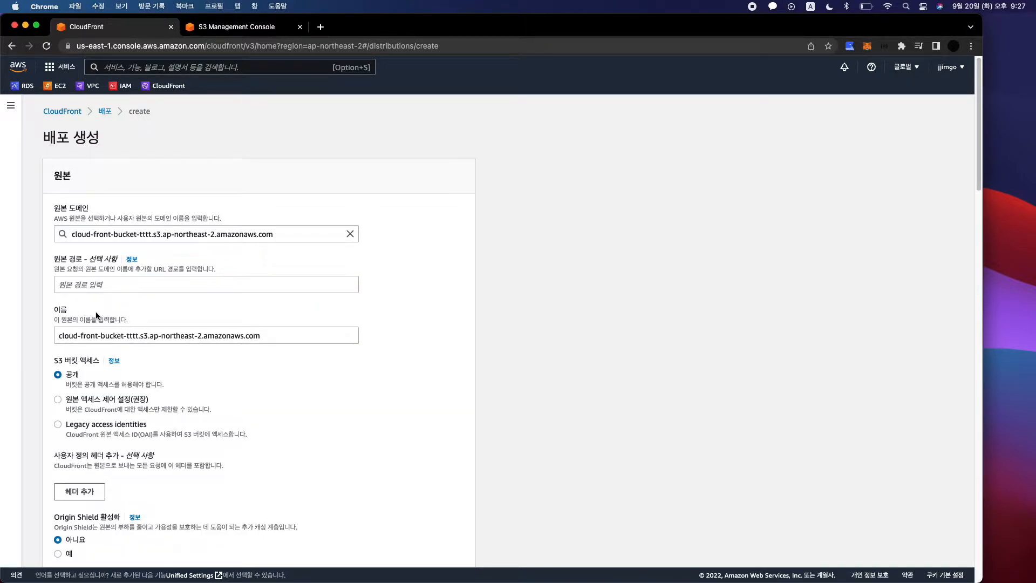
drag(83, 336, 291, 339)
click(281, 372)
Set the S3 bucket access to origin access control and create a control setting with the suggested name and signed requests.
scroll(123, 383, down, 1)
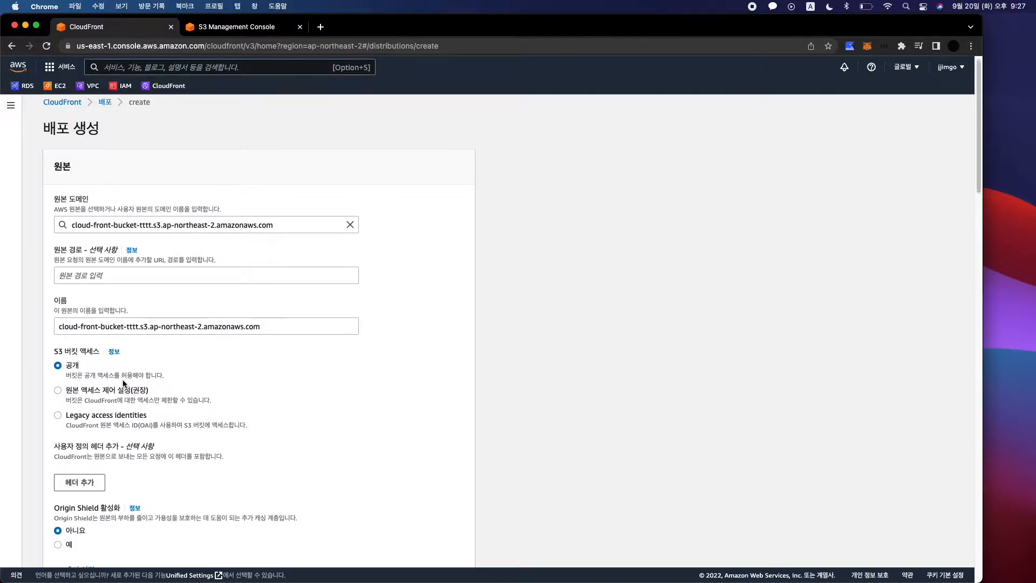
scroll(226, 383, down, 2)
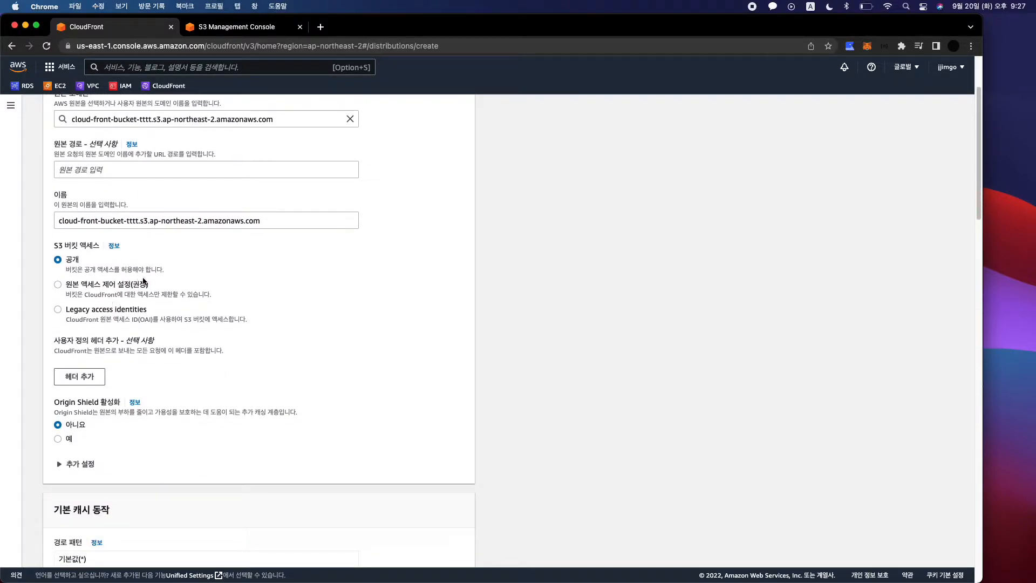
click(60, 287)
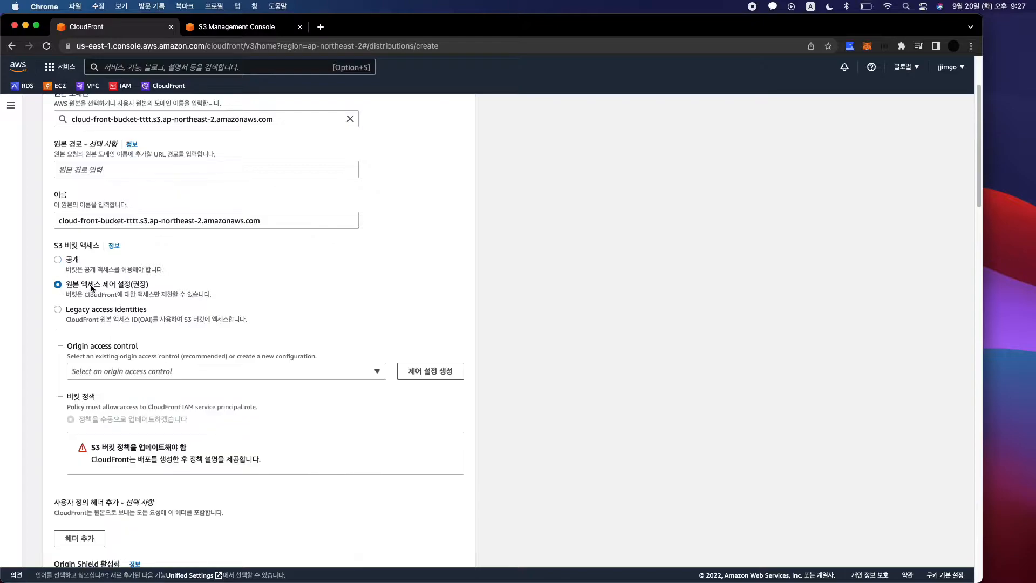
click(417, 377)
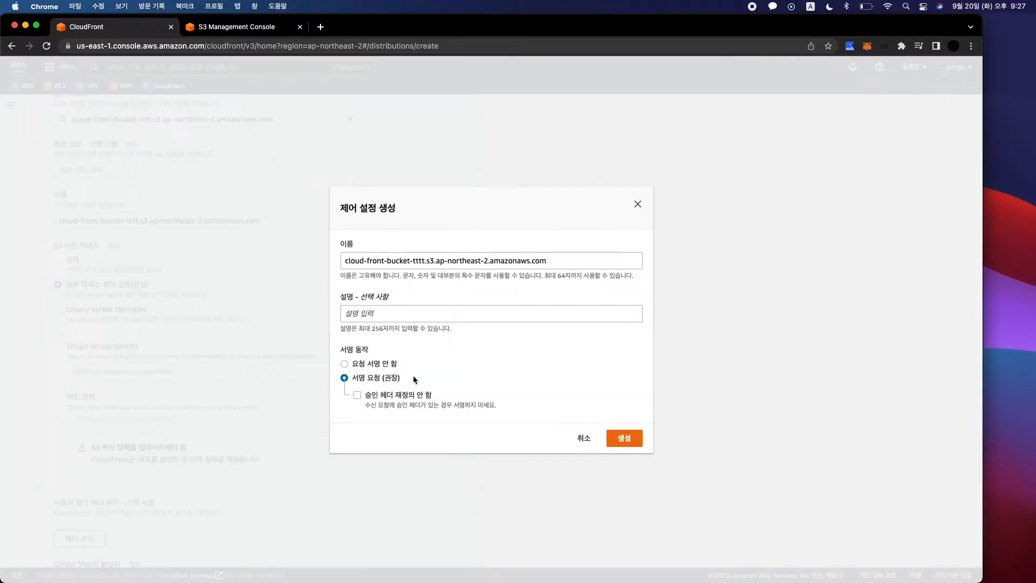
click(484, 251)
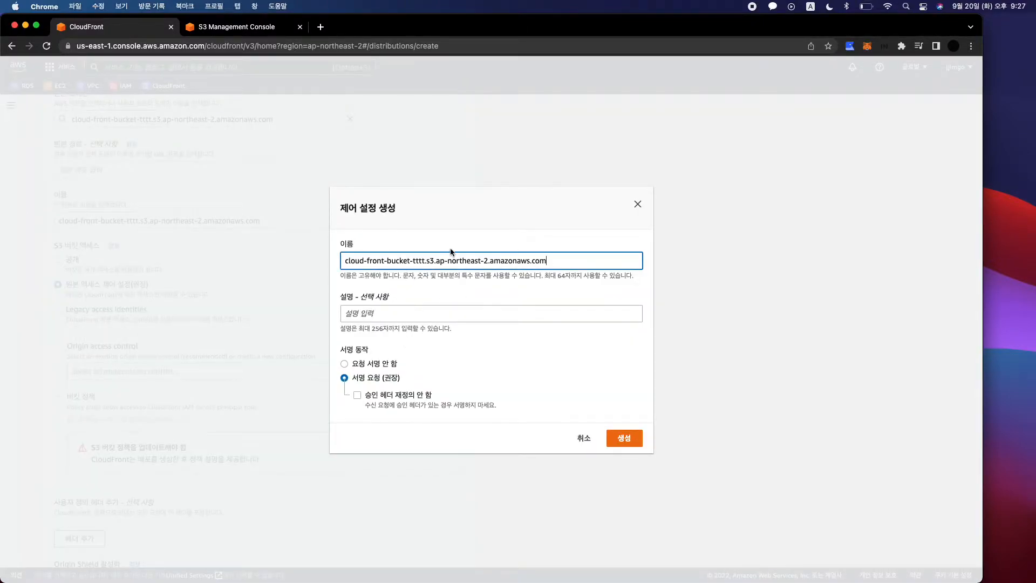
drag(561, 260, 342, 261)
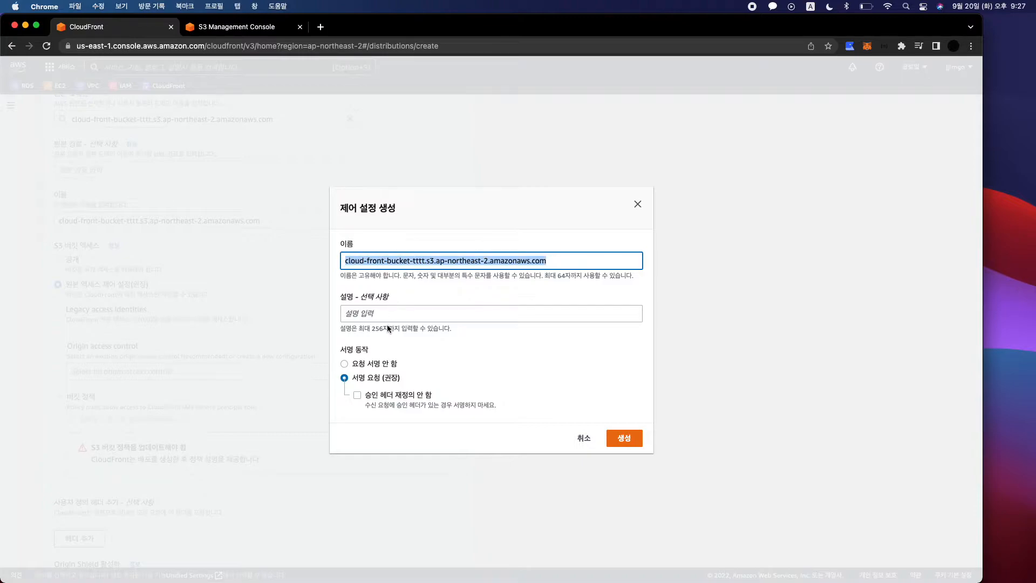
click(632, 435)
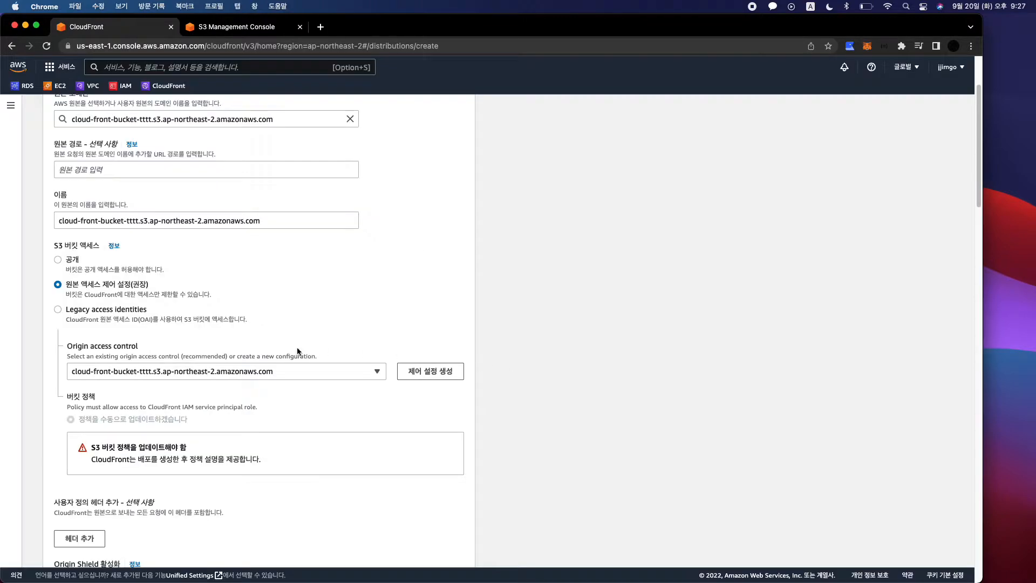
Keep the selected origin access control and the default cache, viewer and general settings, and create the CloudFront distribution.
click(299, 377)
click(297, 371)
scroll(266, 388, down, 5)
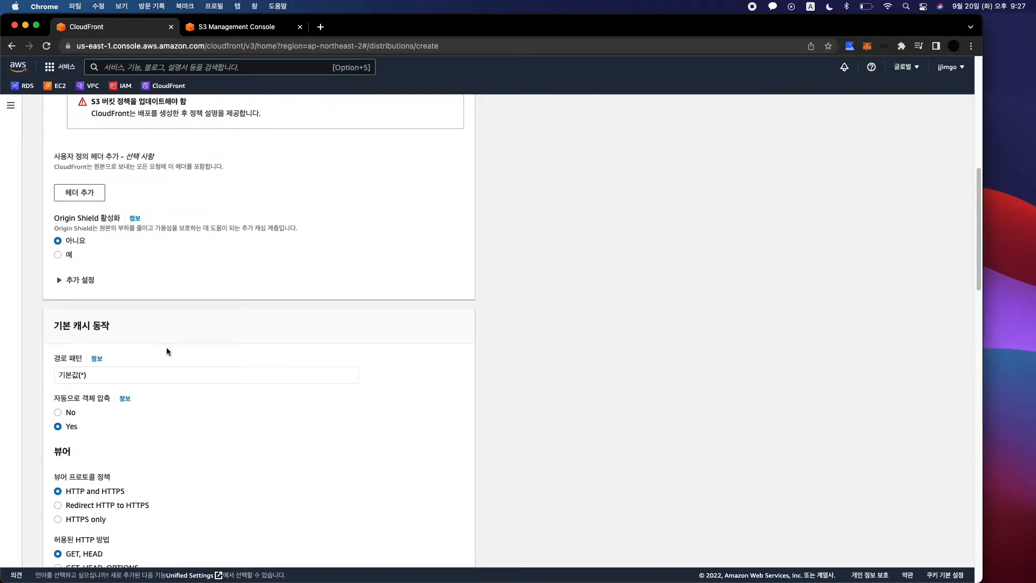
scroll(169, 334, down, 2)
scroll(176, 302, down, 3)
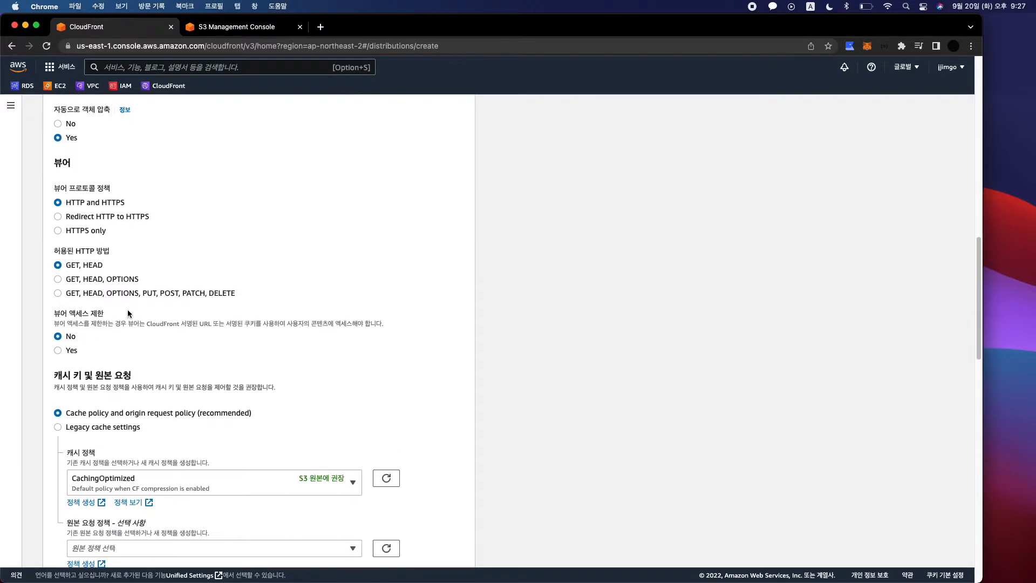
scroll(195, 358, down, 2)
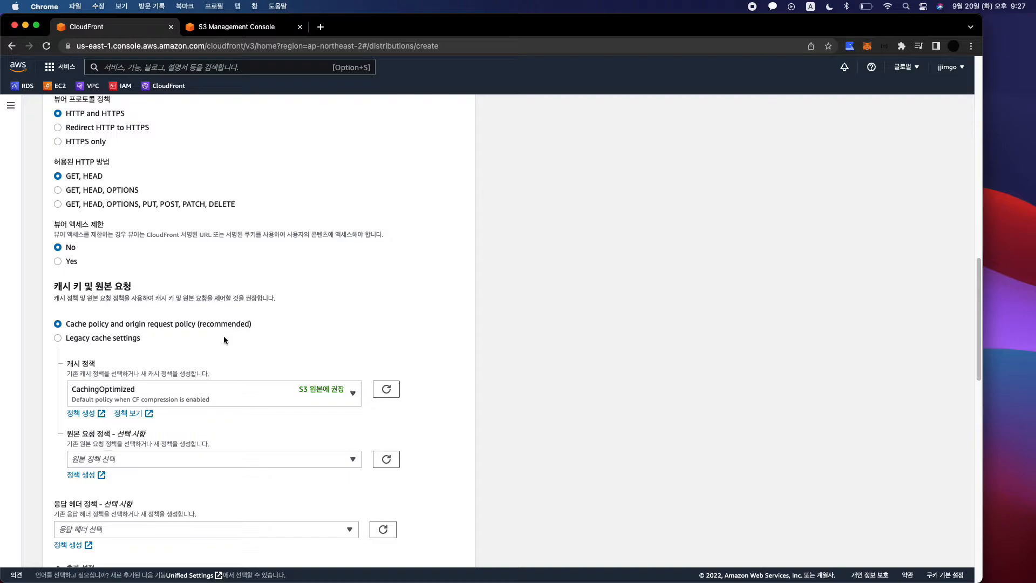
scroll(223, 339, down, 10)
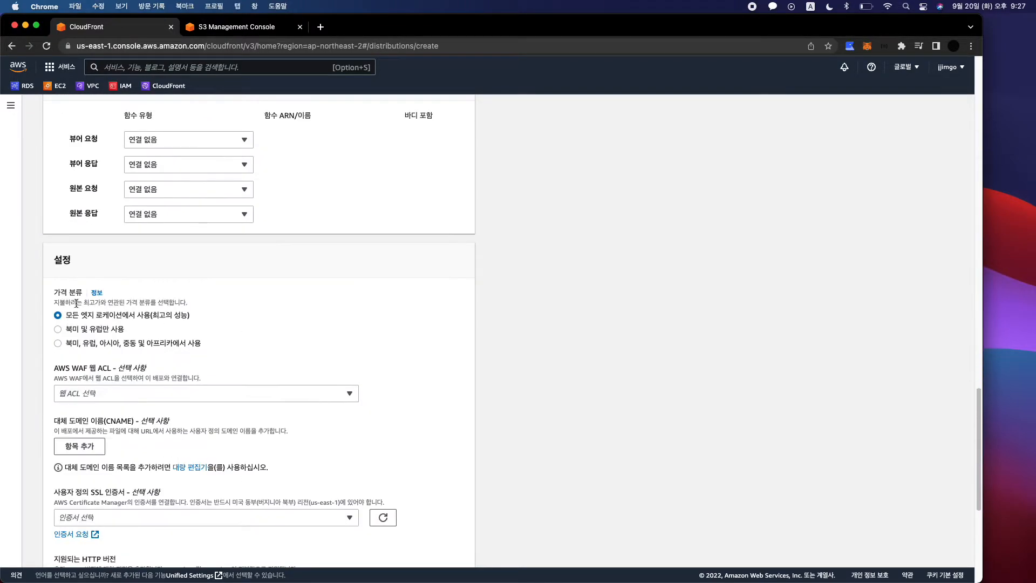
scroll(213, 294, down, 4)
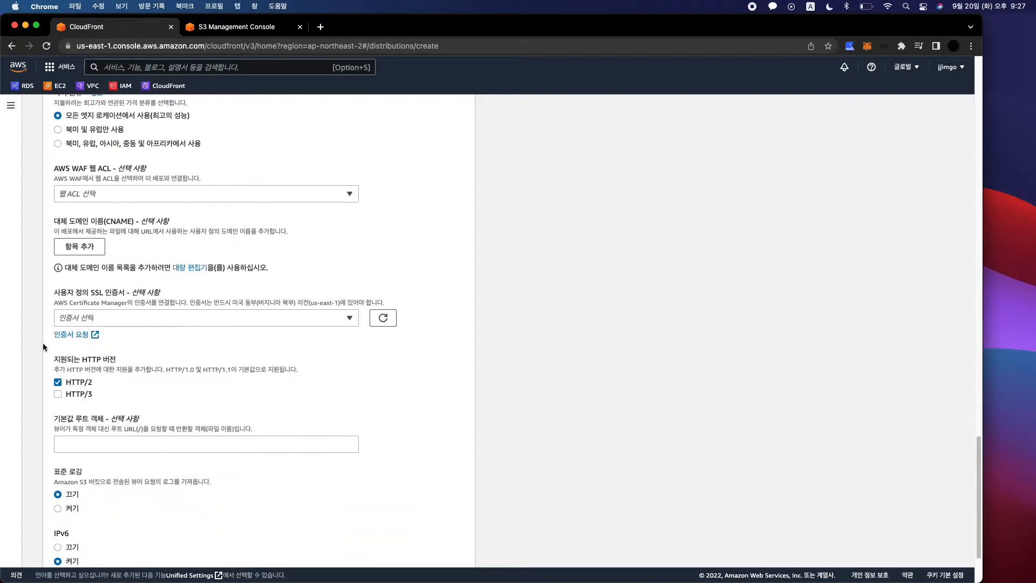
scroll(145, 350, down, 2)
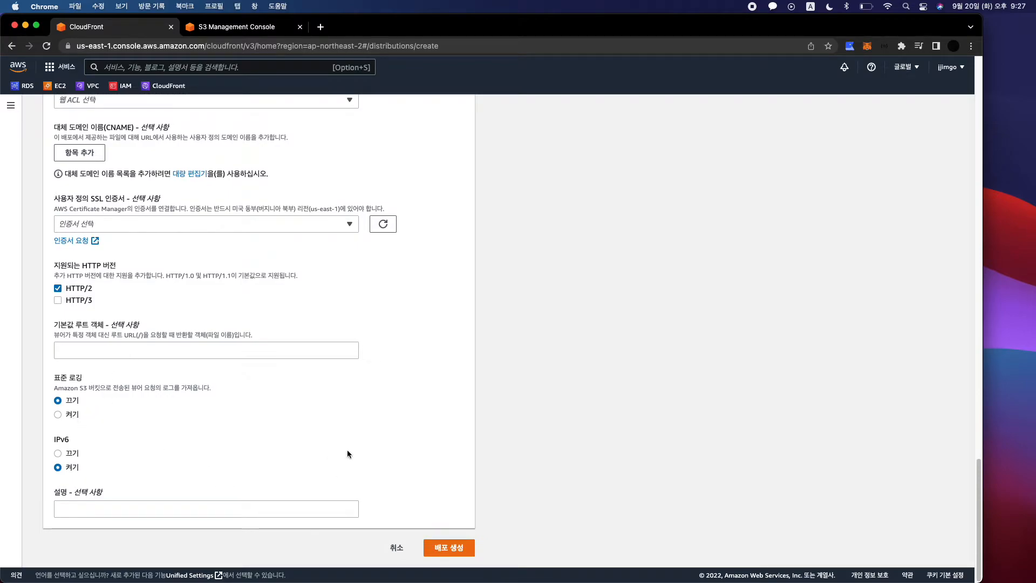
click(464, 540)
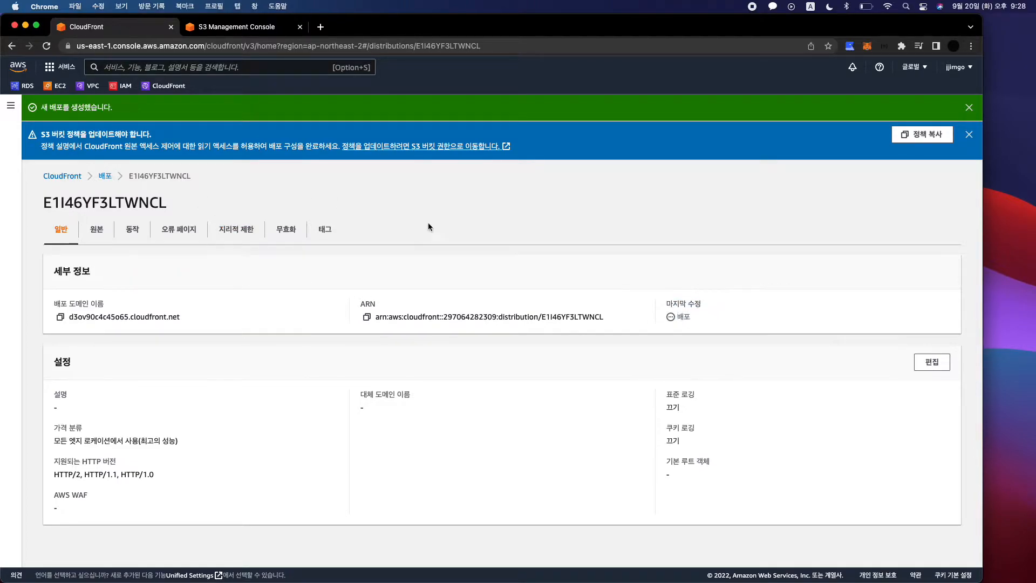
Check the new distribution's ARN and deployment status, and reload its details page.
drag(374, 317, 533, 328)
click(453, 298)
click(216, 27)
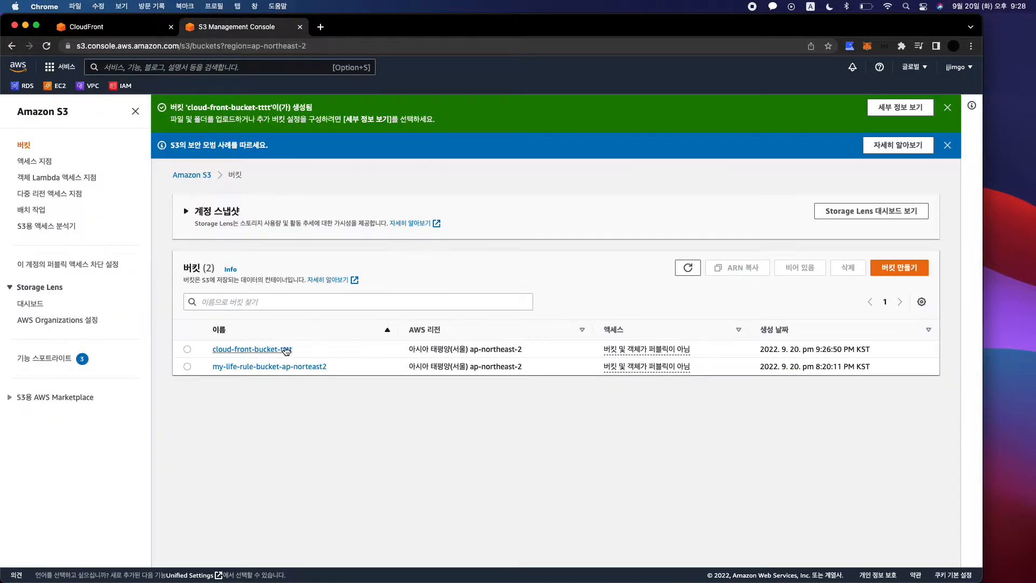
click(134, 27)
drag(672, 317, 695, 321)
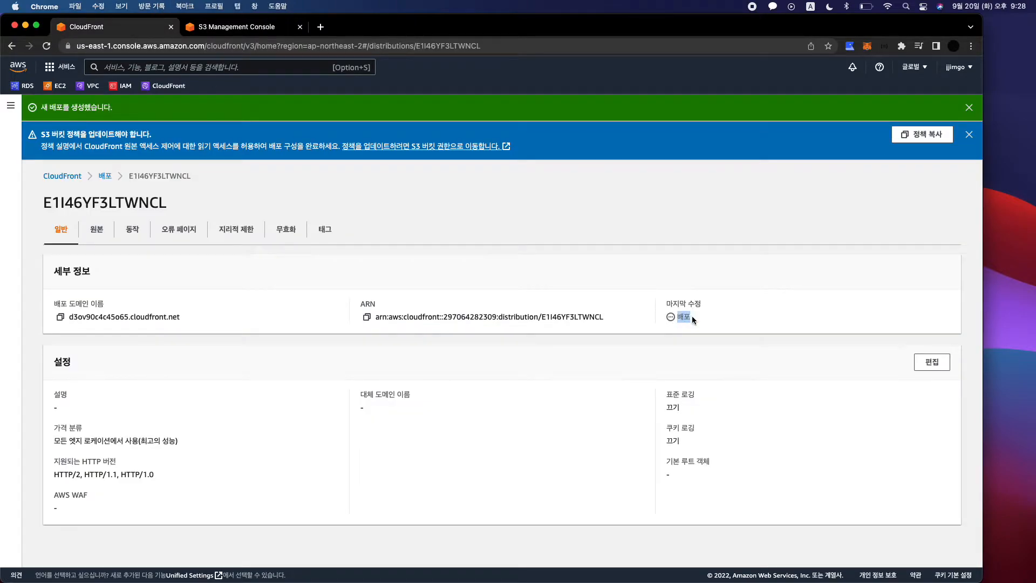
click(679, 288)
key(super+r)
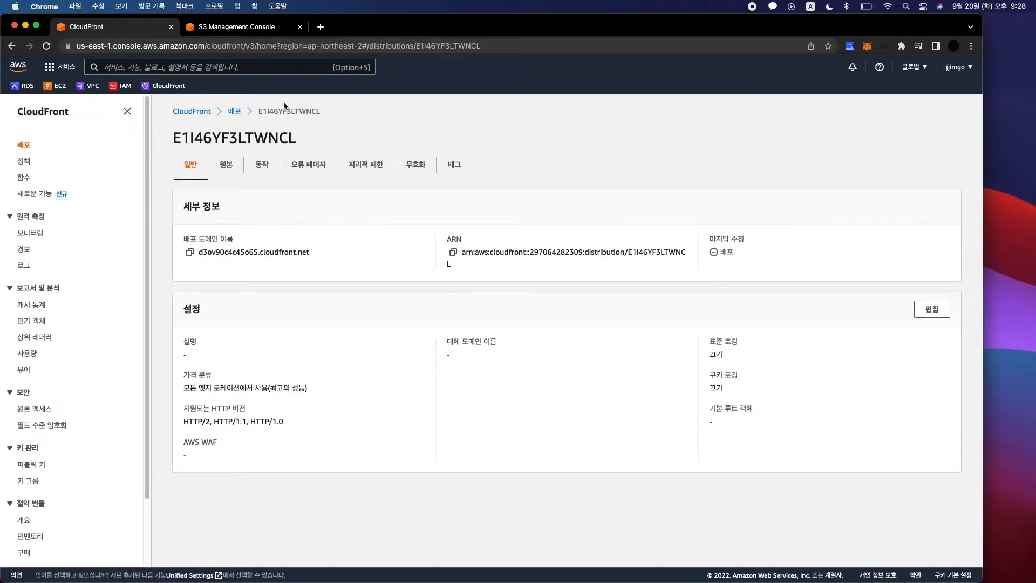
In the S3 browser tab, open the management settings of my-life-rule-bucket-ap-norteast2.
click(269, 32)
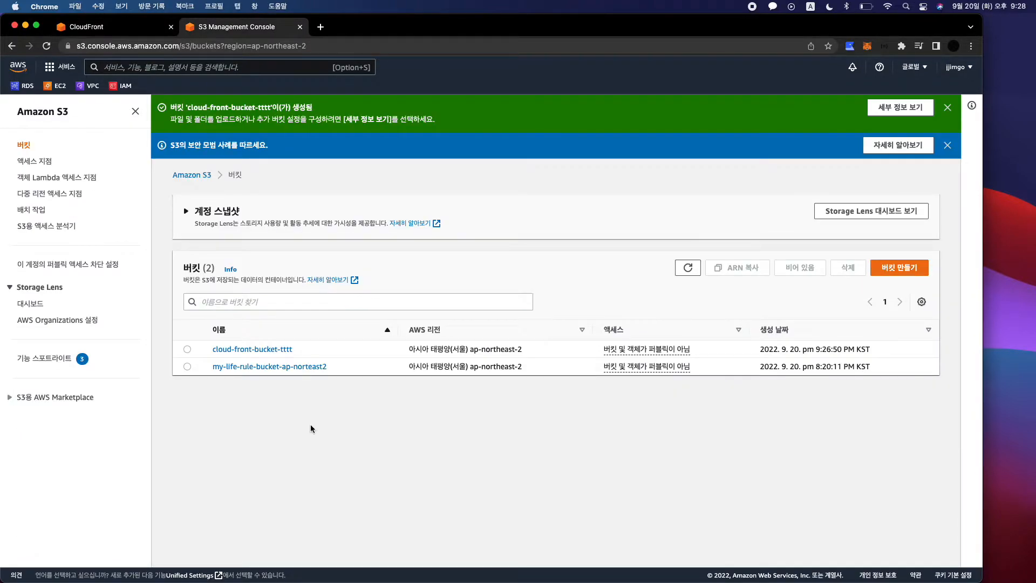
click(285, 369)
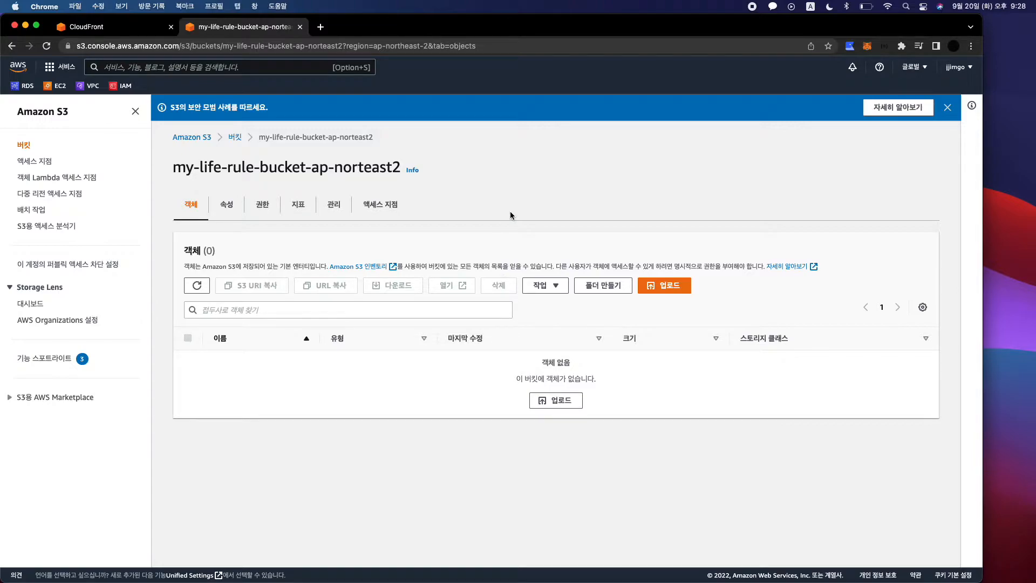
click(334, 208)
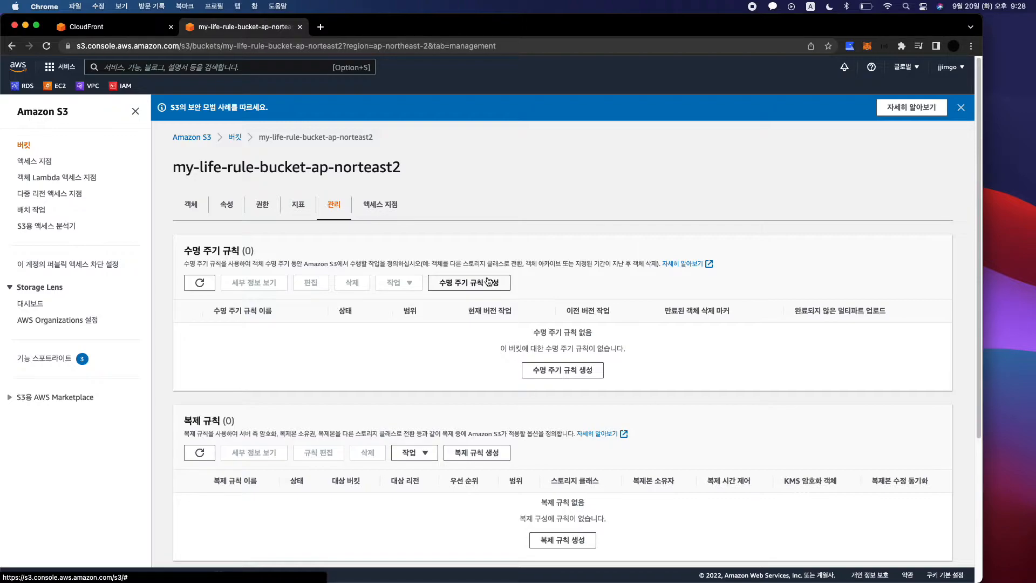
click(489, 281)
click(184, 222)
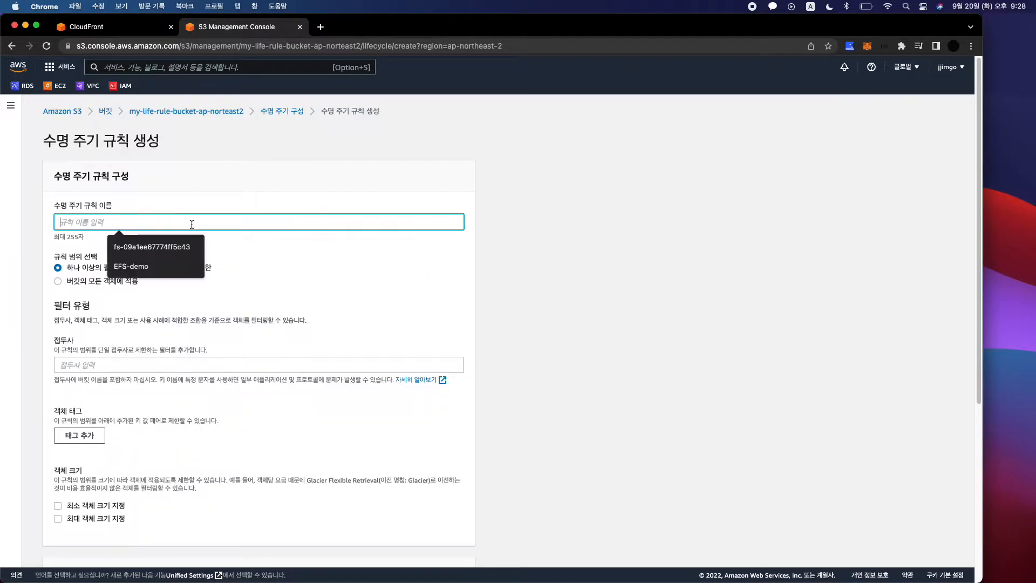
click(187, 111)
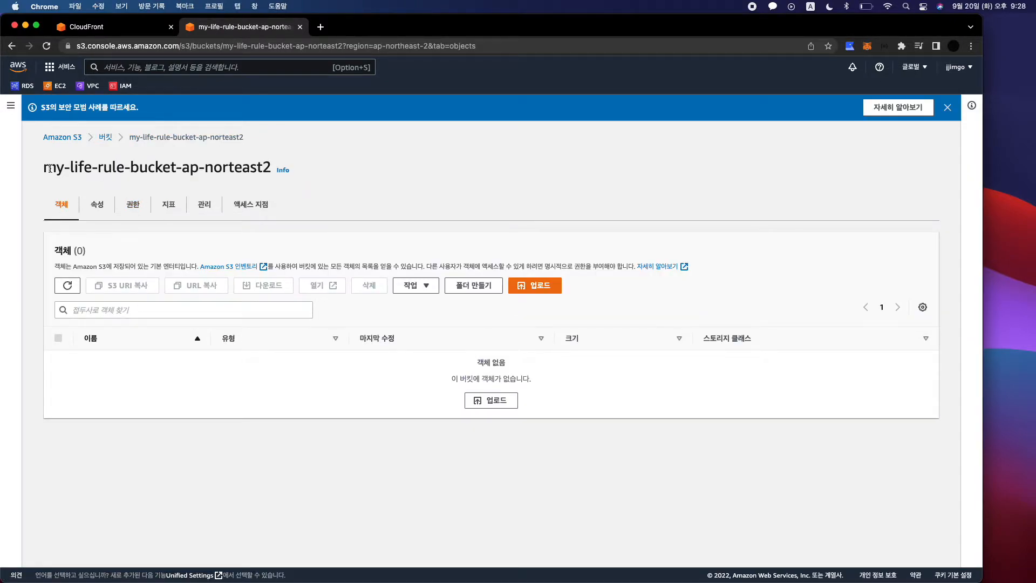
click(211, 208)
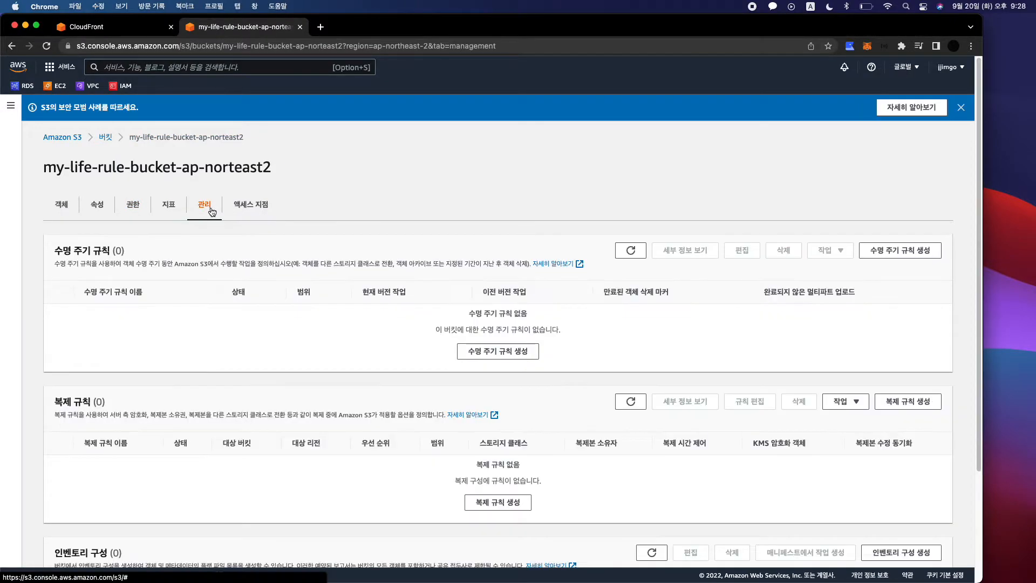
Start a lifecycle rule named teststsdf, apply it to all objects in the bucket and acknowledge that scope.
click(526, 356)
click(140, 220)
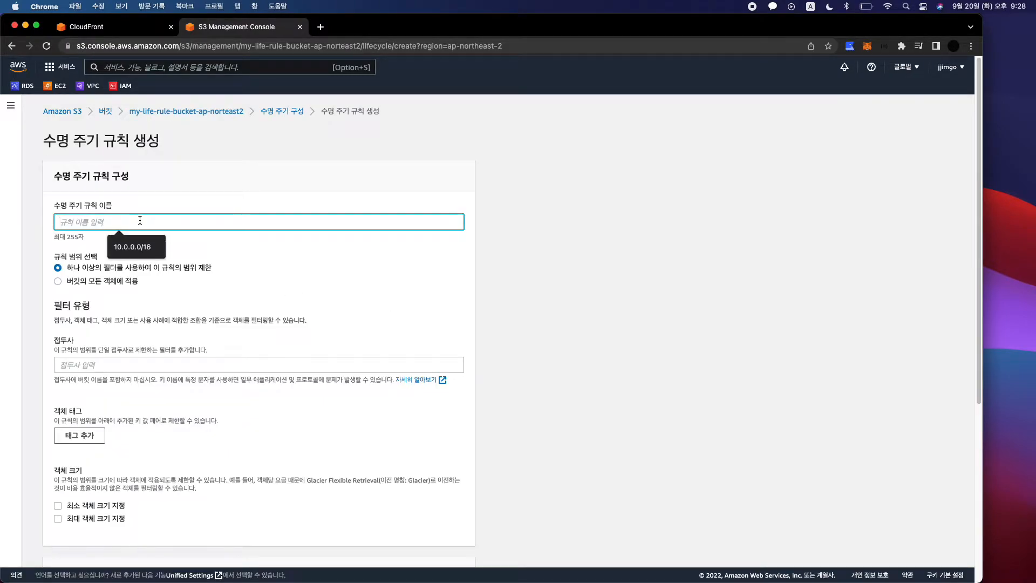
text(teststsdf)
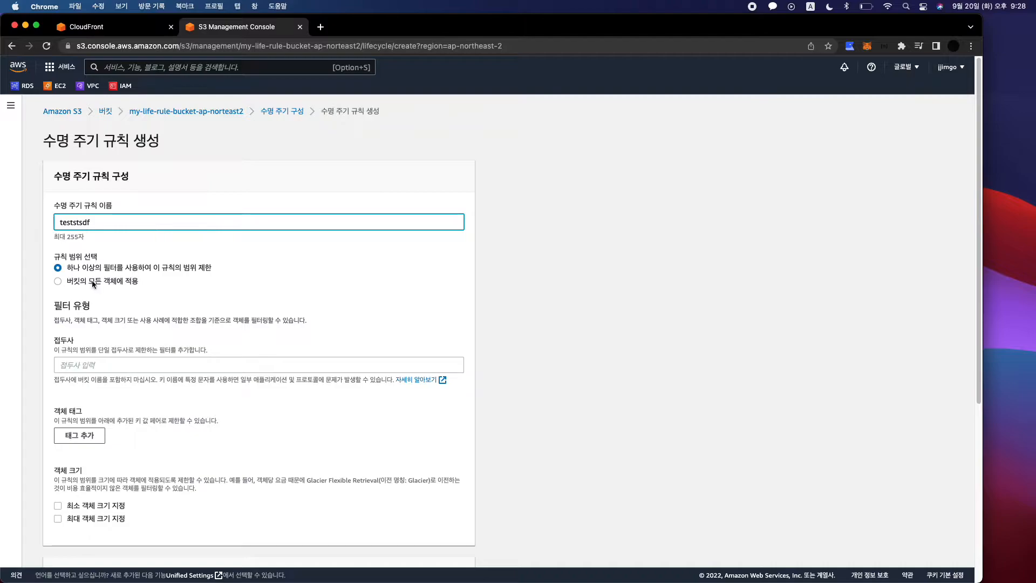
drag(68, 268, 175, 281)
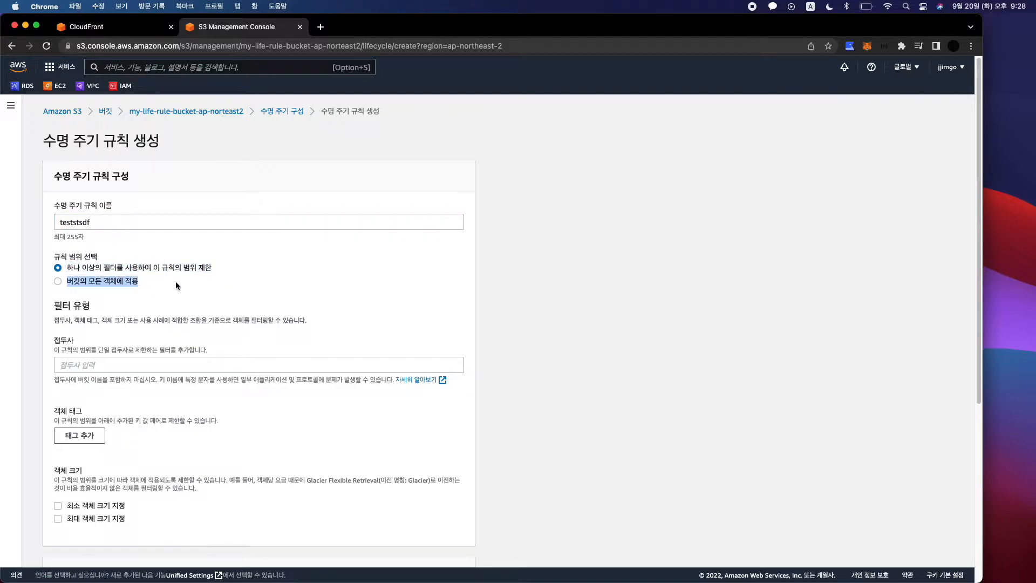
click(146, 287)
click(59, 281)
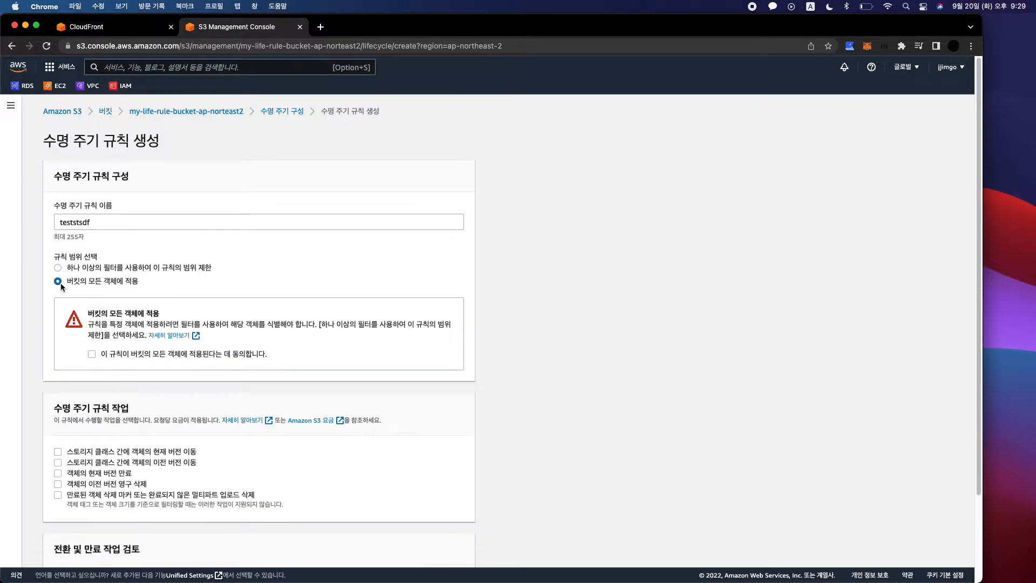
click(91, 354)
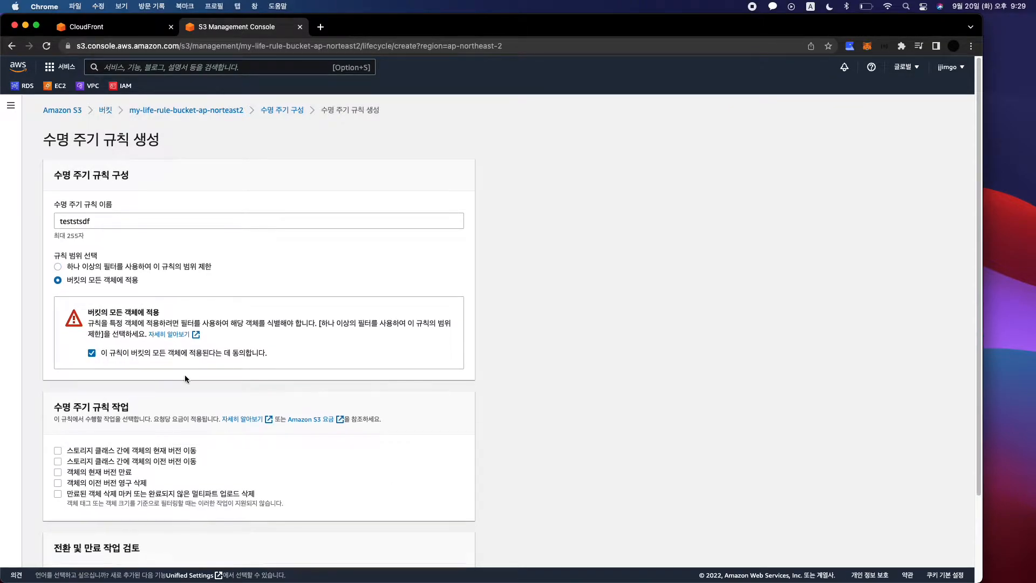
Enable the lifecycle action that moves current object versions between storage classes and examine its transition settings.
scroll(196, 371, down, 3)
drag(43, 306, 160, 311)
click(268, 369)
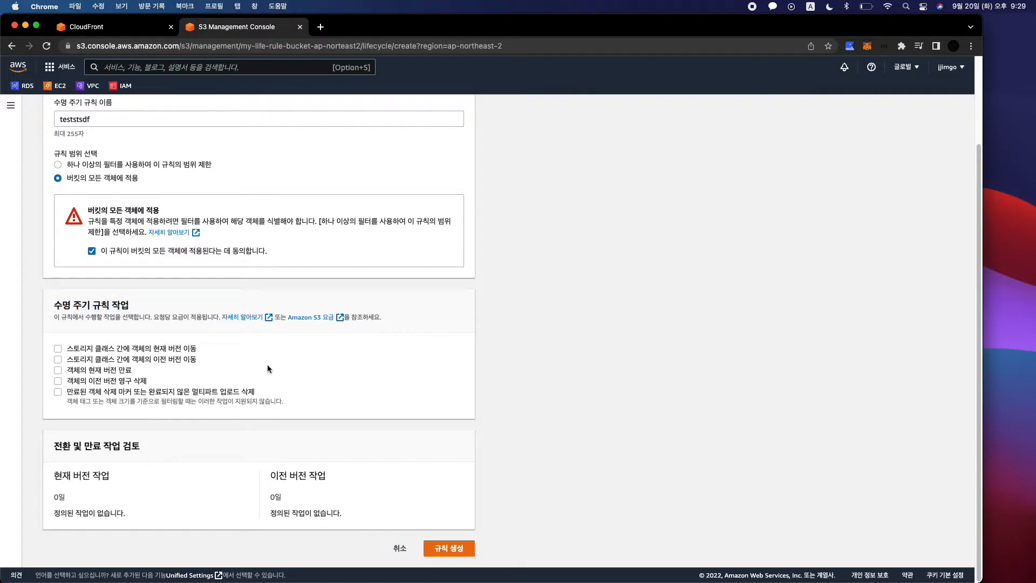
click(57, 348)
scroll(94, 351, down, 5)
drag(59, 239, 207, 338)
click(206, 337)
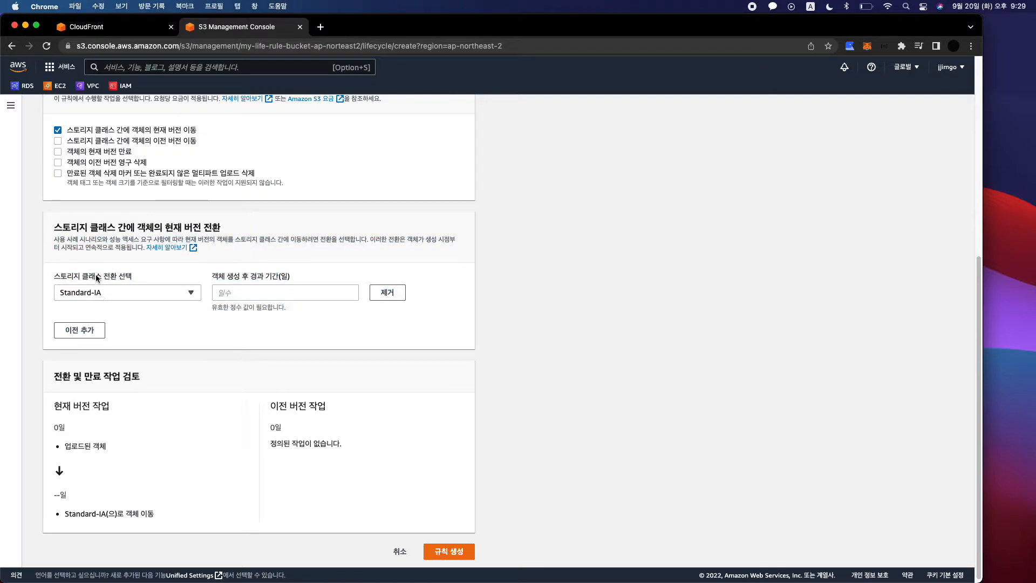
Try the action deleting expired delete markers or incomplete multipart uploads, and clear it along with the current-version move action.
scroll(131, 302, up, 1)
click(58, 194)
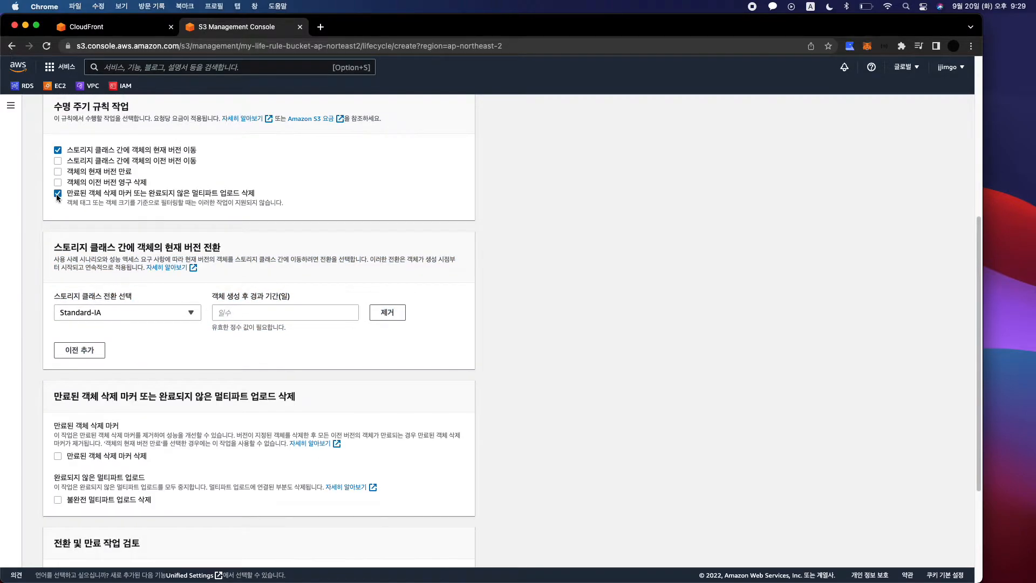
scroll(122, 288, down, 2)
scroll(122, 289, down, 1)
drag(38, 294, 221, 419)
click(51, 317)
scroll(85, 317, up, 7)
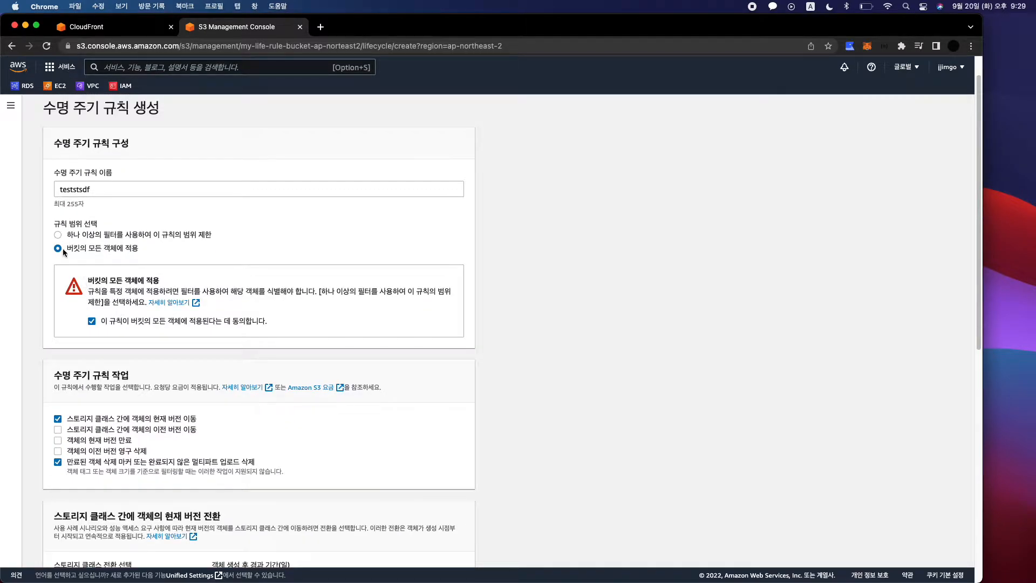
click(59, 462)
scroll(92, 384, down, 2)
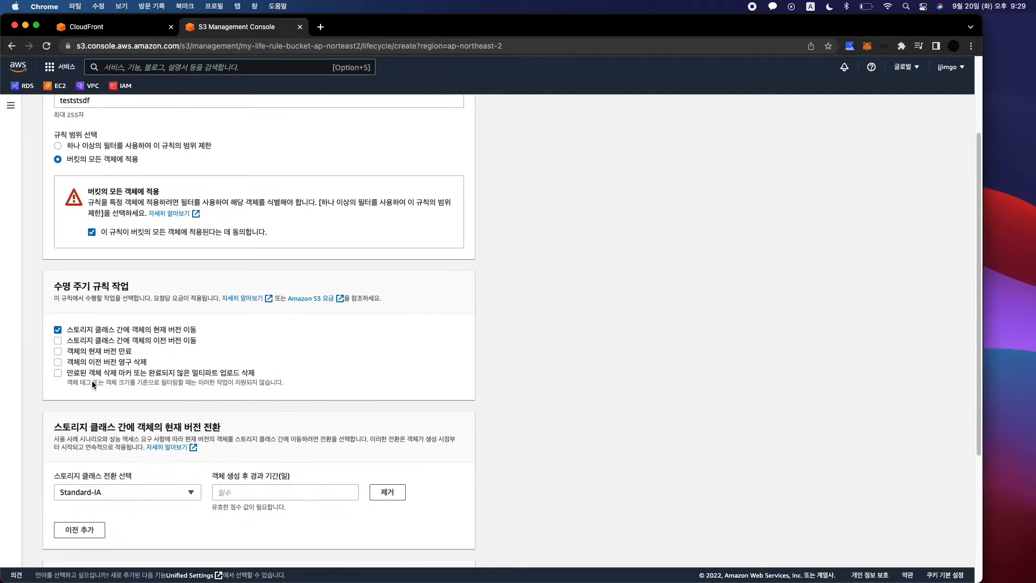
click(114, 330)
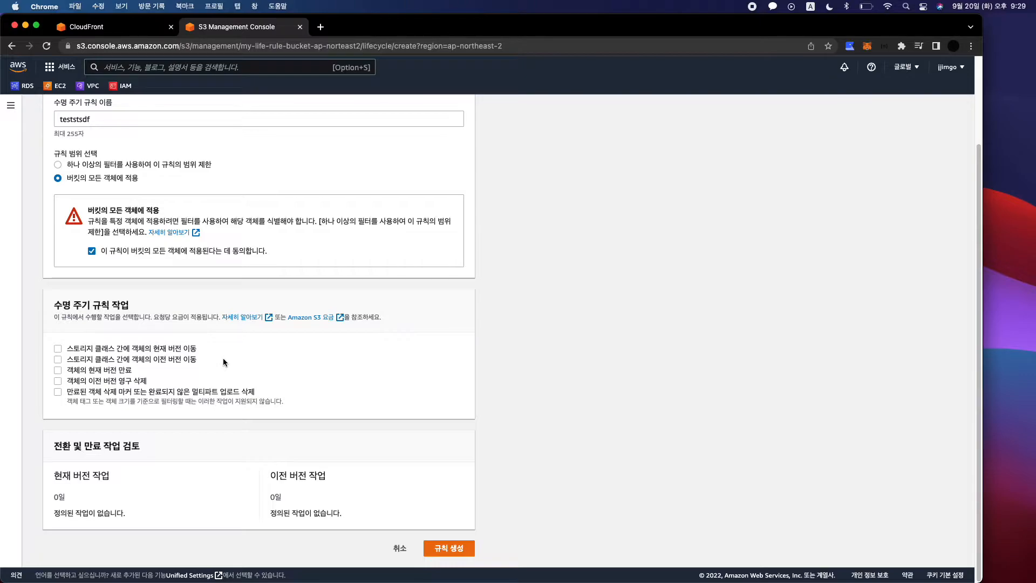
Enable moving current object versions between storage classes and set the transition to 90 days after object creation.
click(58, 349)
scroll(218, 362, down, 4)
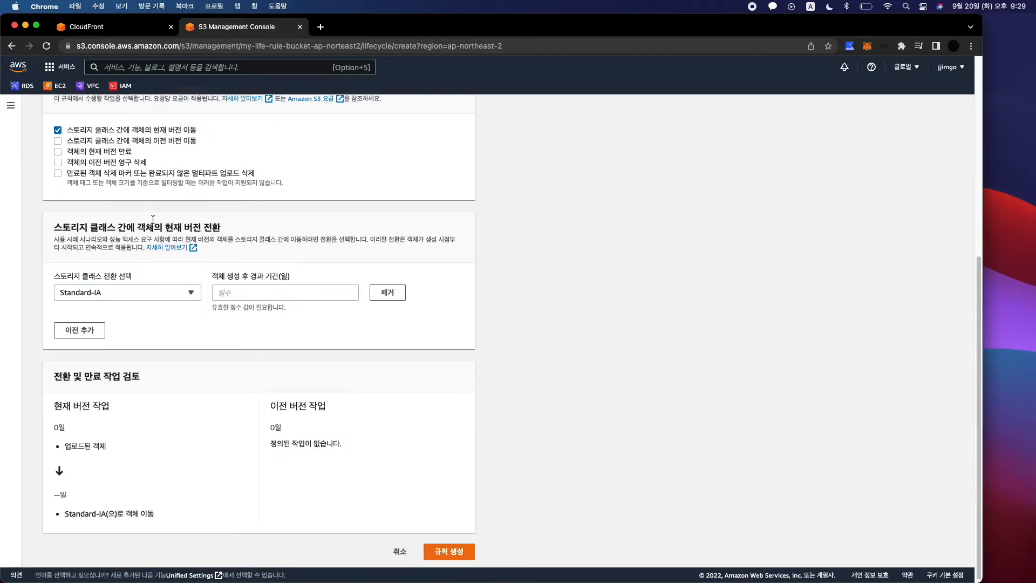
scroll(178, 162, up, 1)
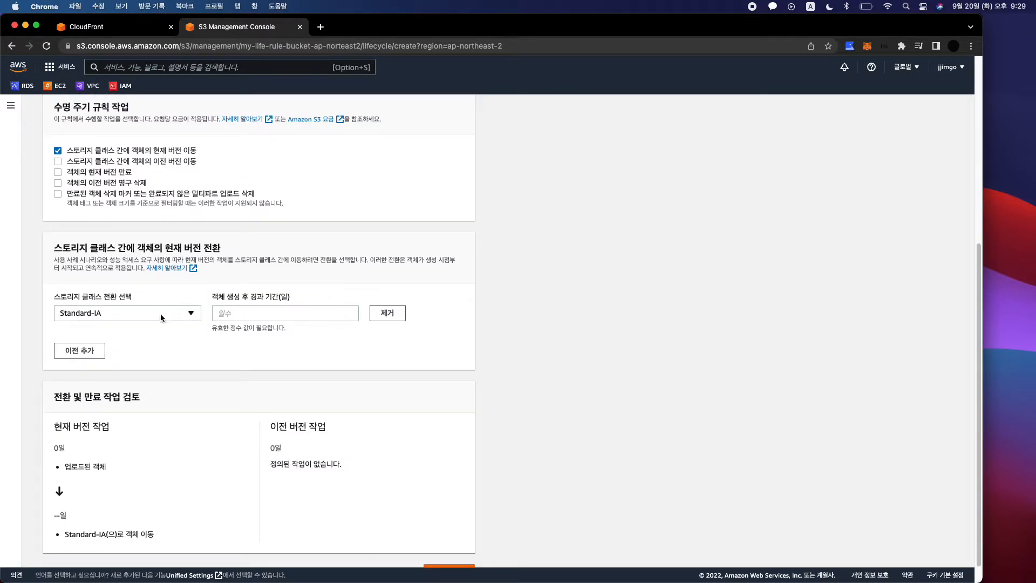
click(261, 312)
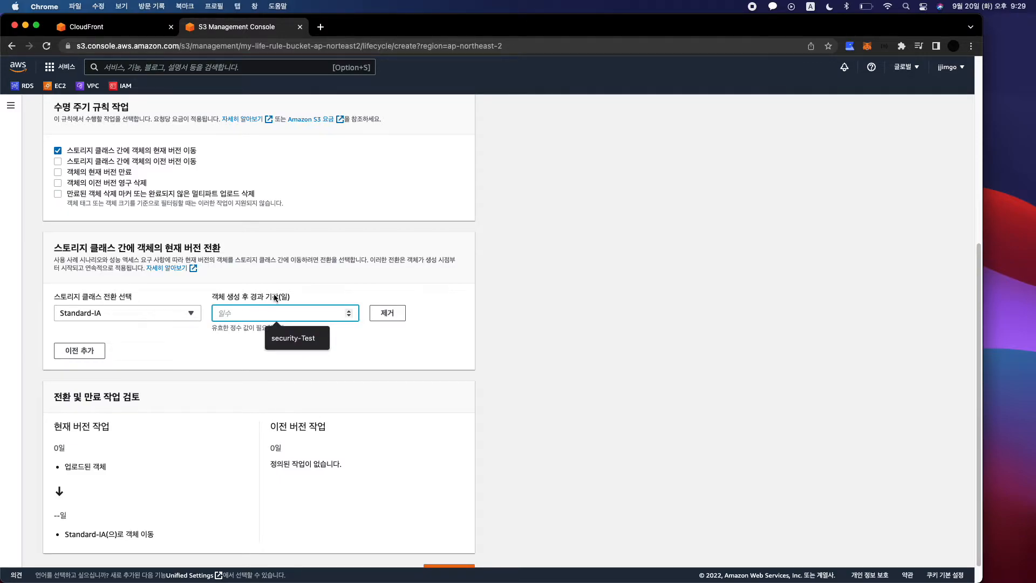
text(90)
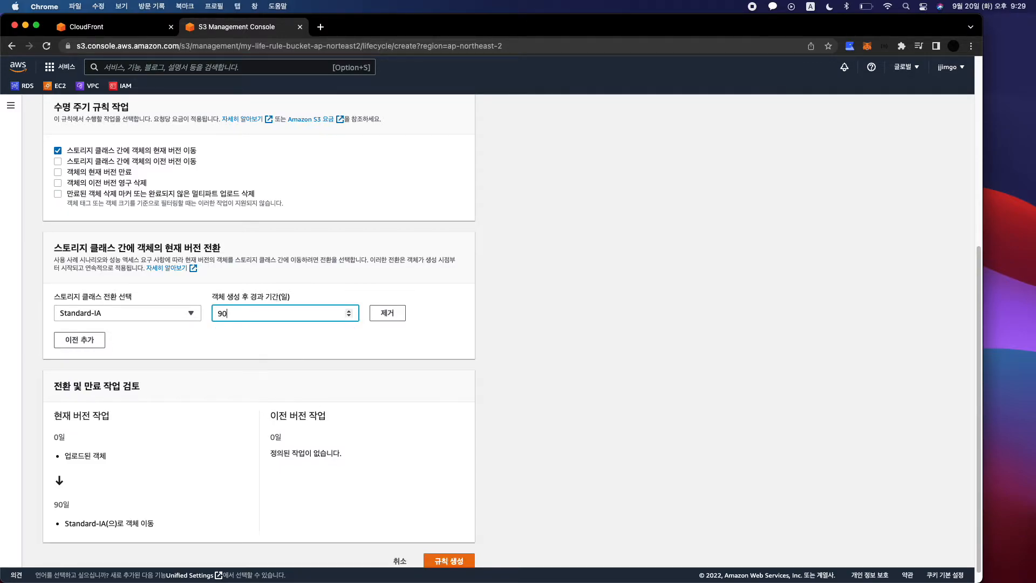
Review the available storage classes and set the 90-day transition to Glacier Instant Retrieval.
click(77, 316)
scroll(141, 420, down, 1)
scroll(139, 459, down, 1)
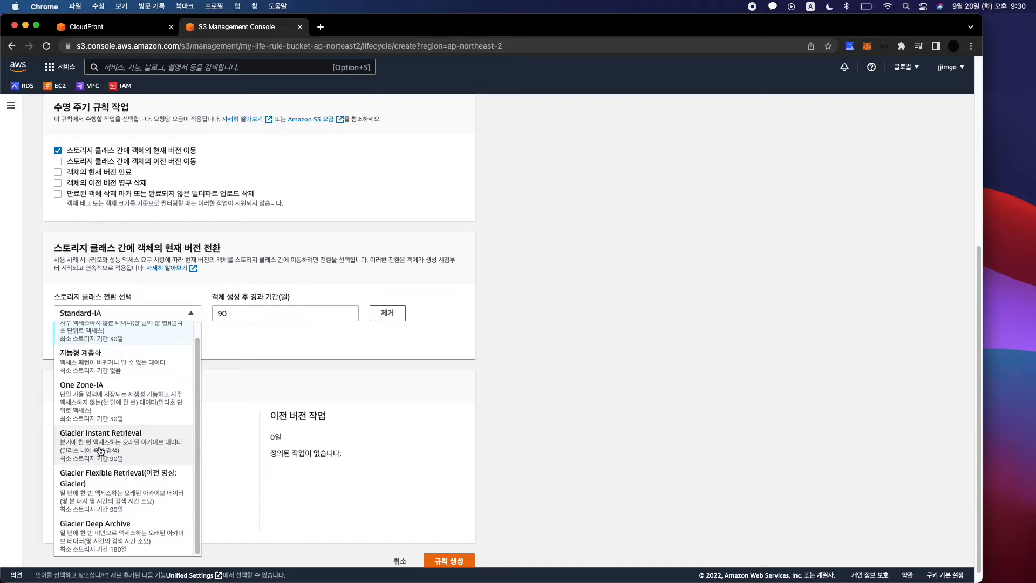
scroll(151, 526, down, 1)
scroll(145, 442, up, 1)
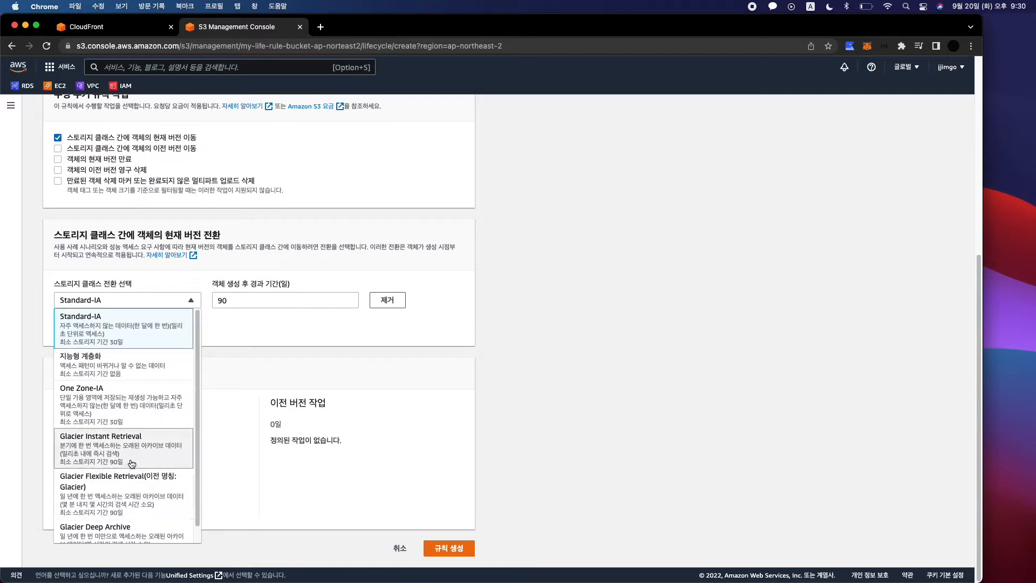
click(146, 435)
Add a second current-version transition to Glacier Deep Archive at 180 days after object creation.
click(68, 325)
click(68, 326)
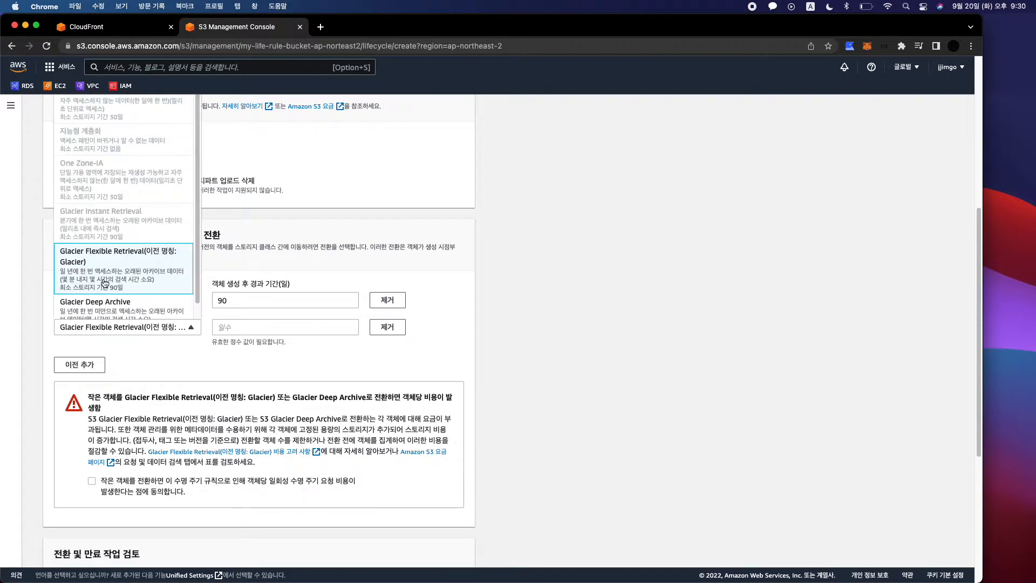
scroll(123, 238, down, 1)
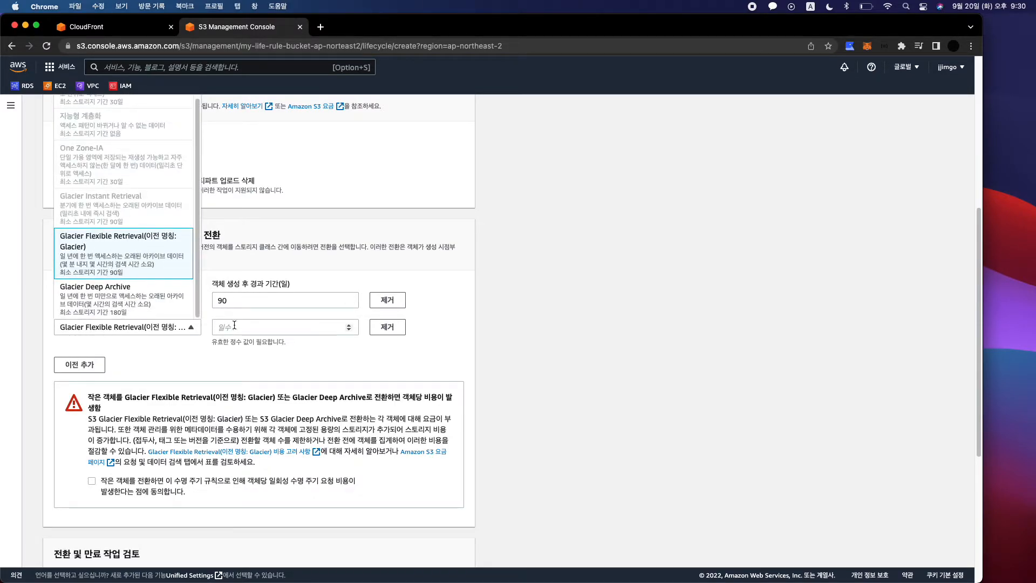
click(138, 299)
click(244, 327)
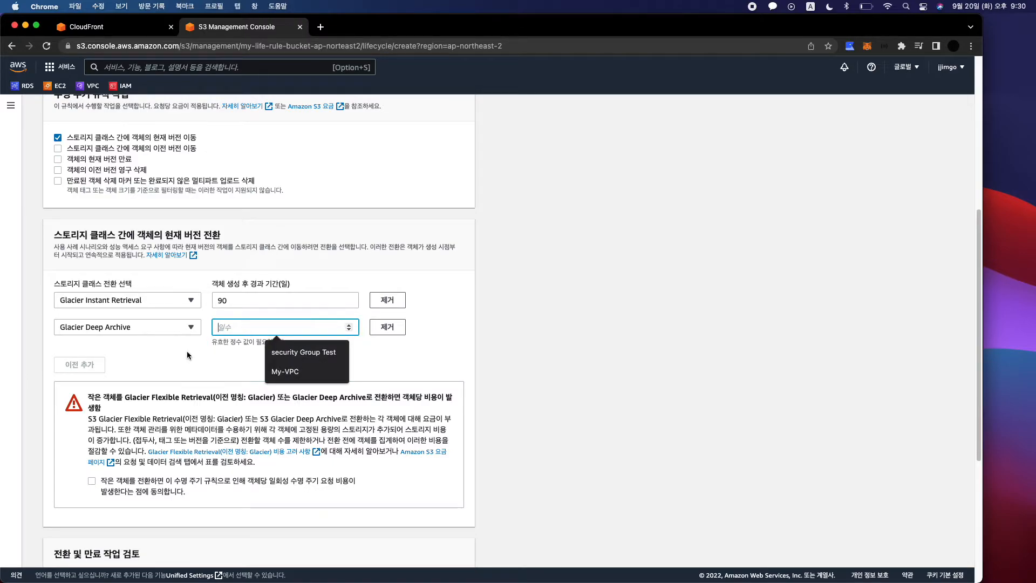
text(180)
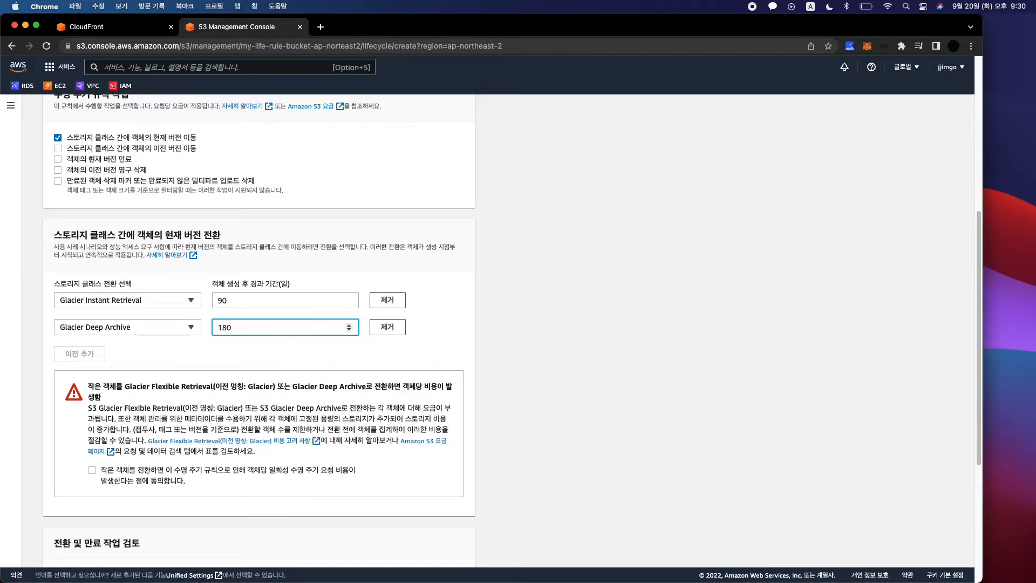
click(177, 367)
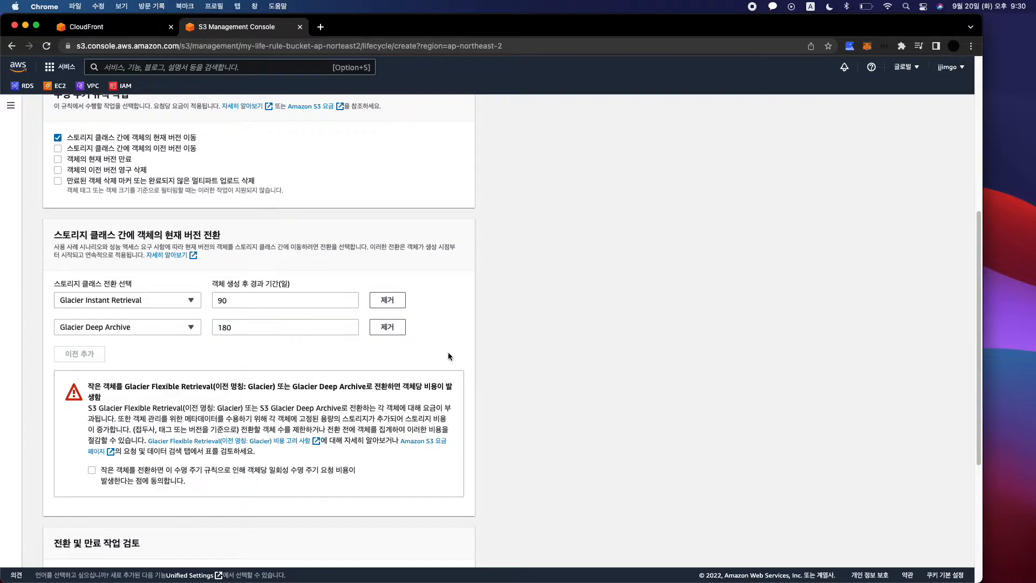
click(253, 327)
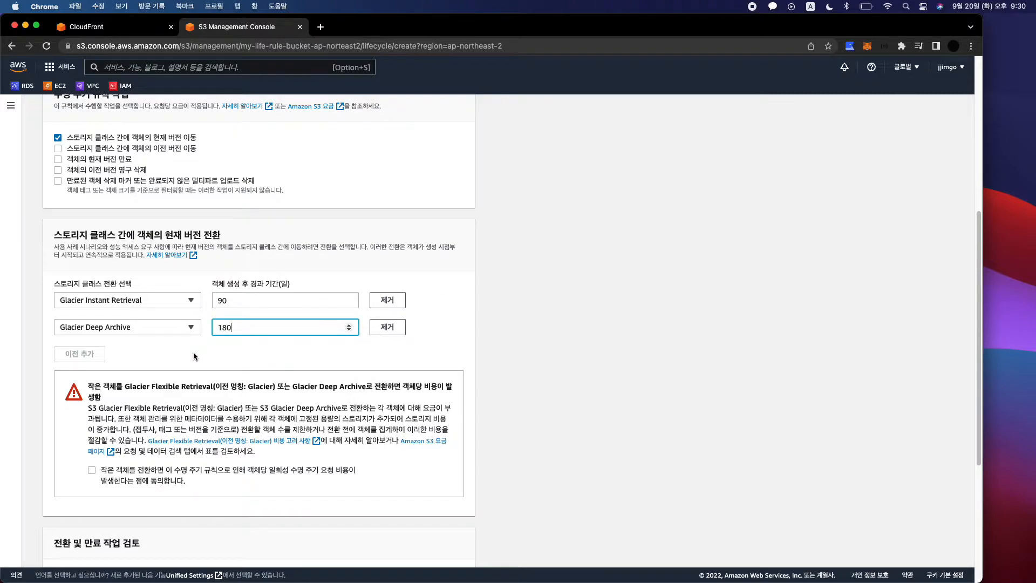
Acknowledge the one-time lifecycle request cost for transitioning small objects and review the current-version transition timeline.
click(92, 470)
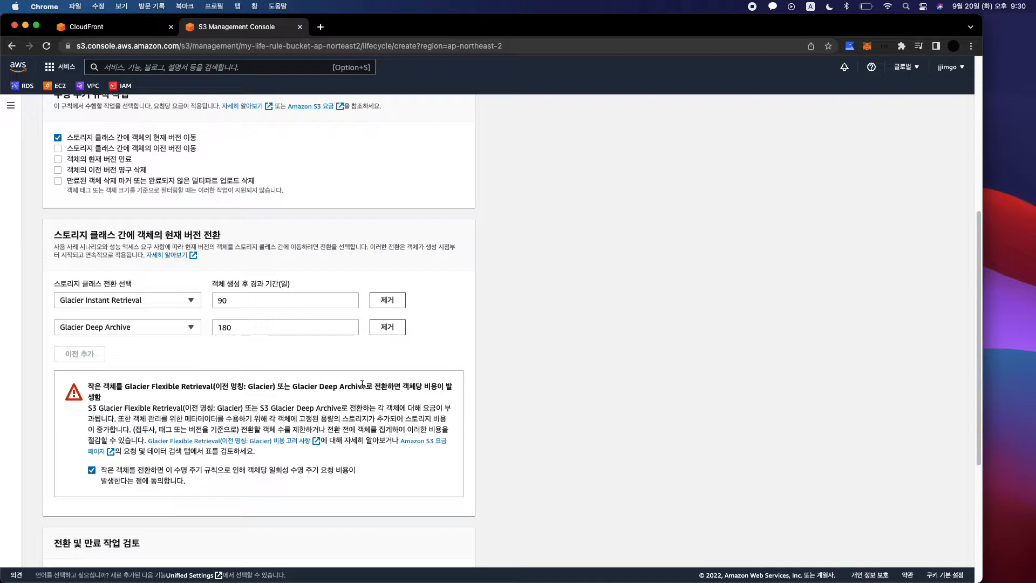
drag(363, 387, 467, 398)
drag(114, 468, 269, 481)
click(268, 480)
scroll(220, 344, down, 5)
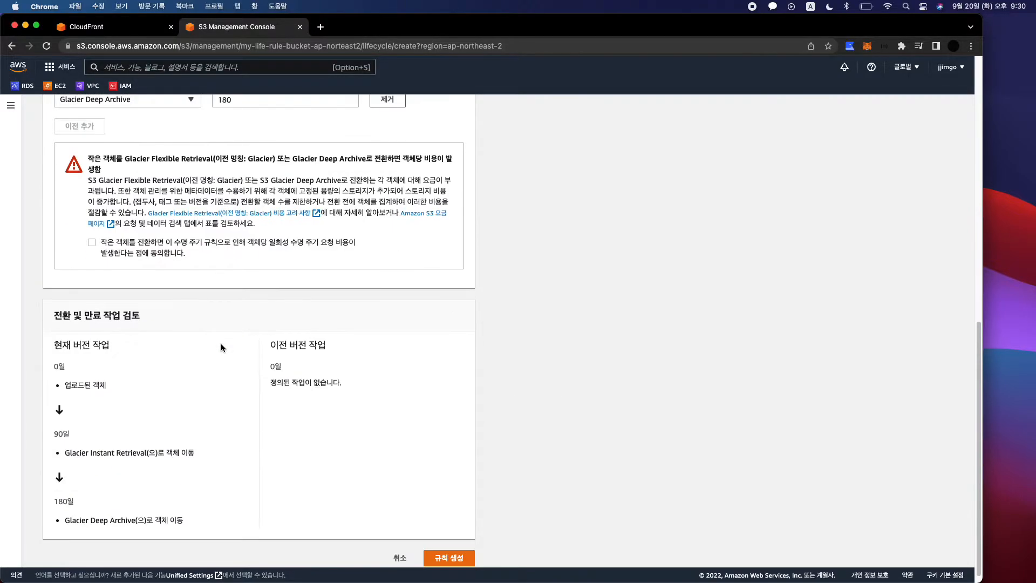
scroll(223, 343, up, 4)
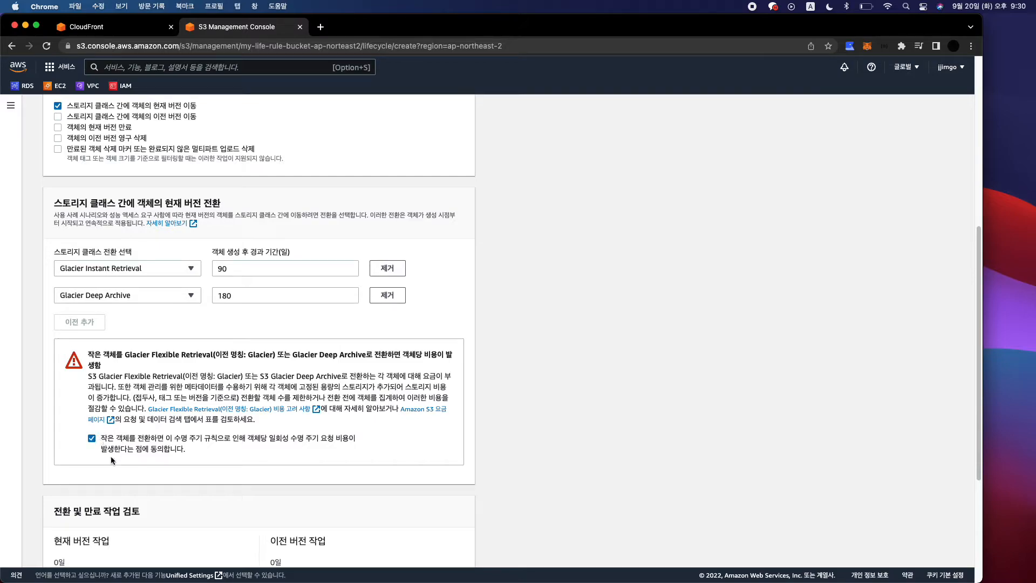
scroll(111, 455, down, 5)
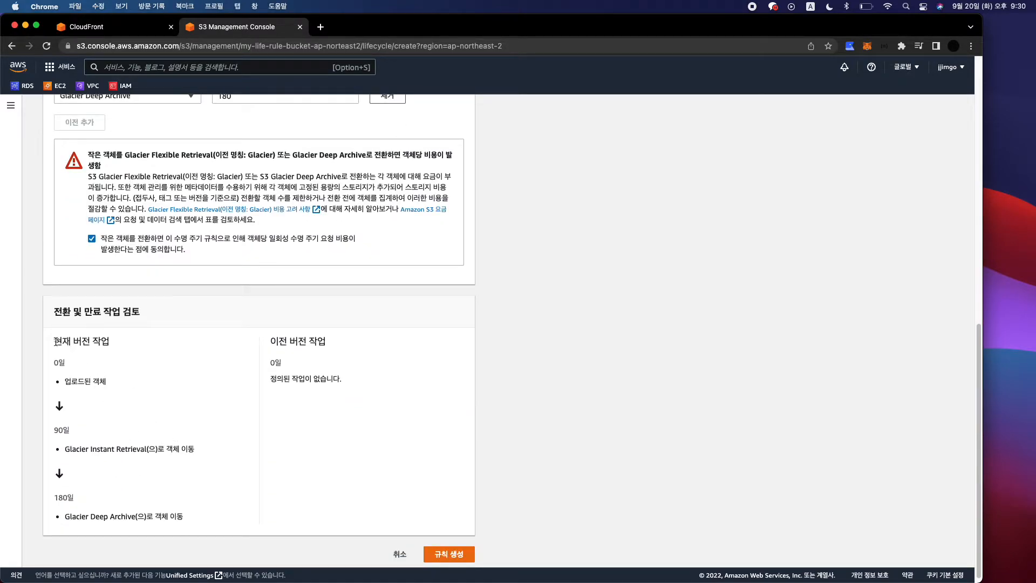
scroll(207, 314, up, 10)
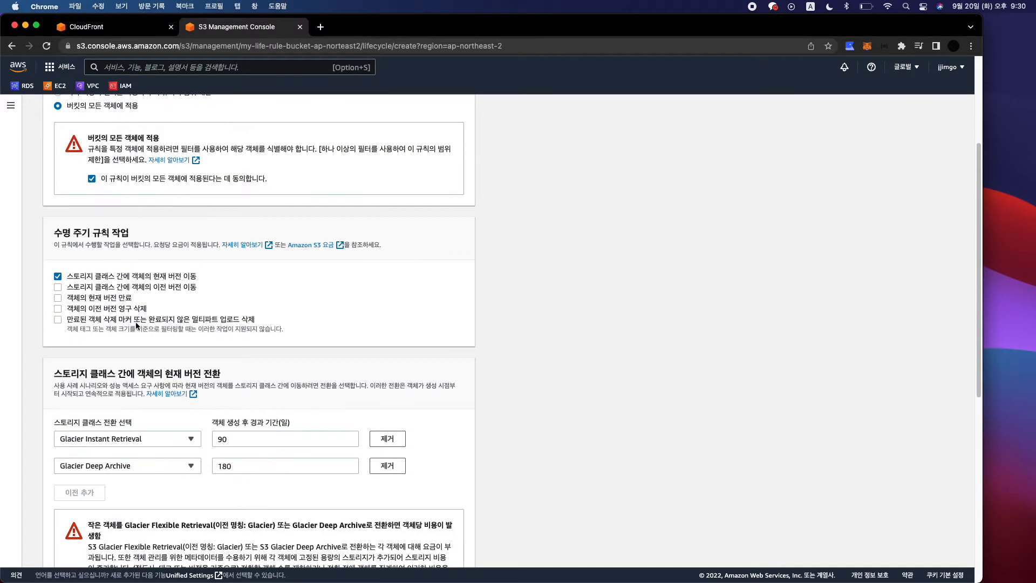
scroll(151, 390, down, 10)
drag(40, 319, 153, 510)
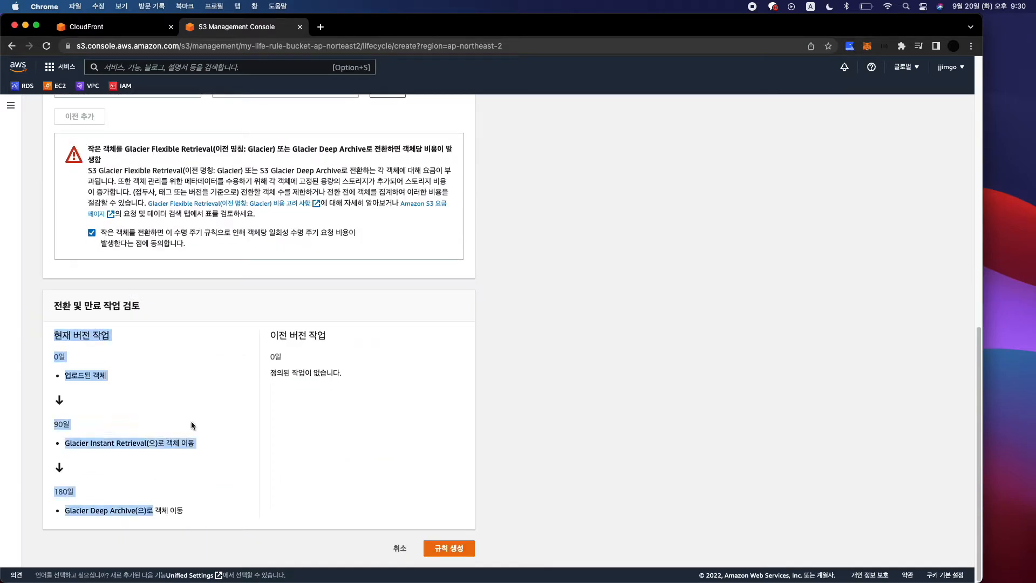
click(154, 510)
Enable moving previous object versions between storage classes and choose One Zone-IA as the transition target.
scroll(194, 409, up, 8)
click(58, 270)
scroll(151, 317, down, 10)
scroll(150, 316, up, 4)
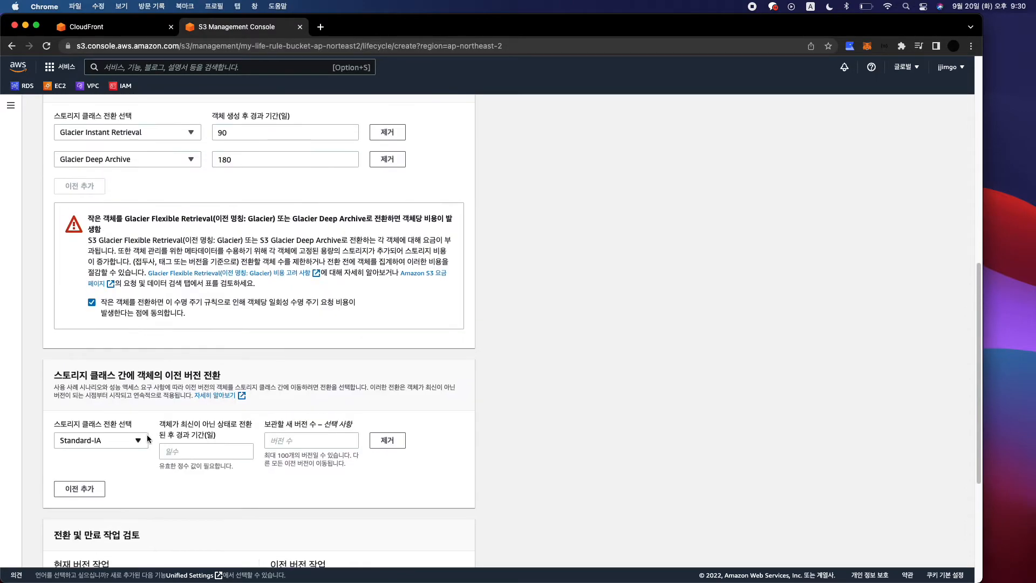
click(185, 453)
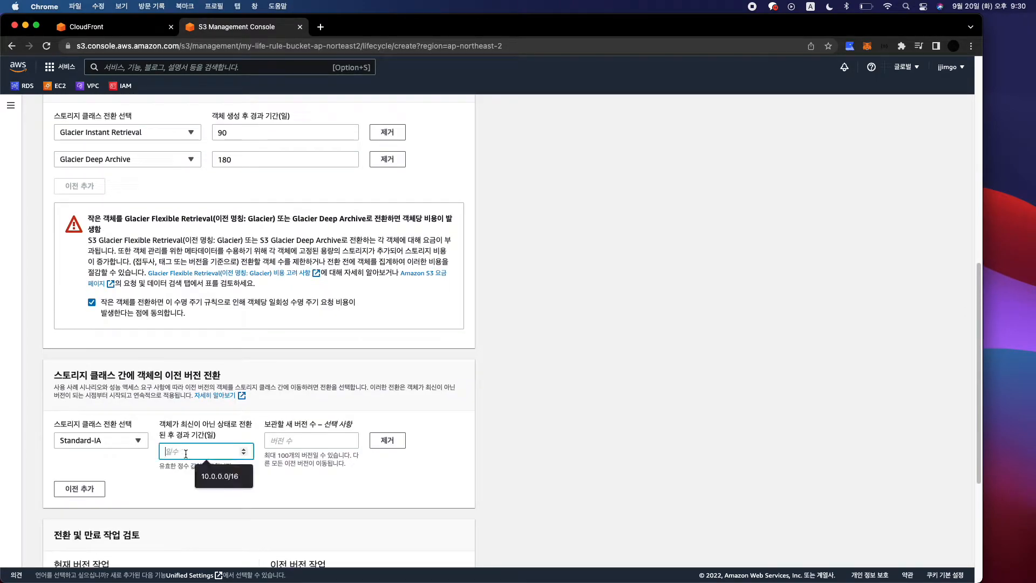
click(137, 440)
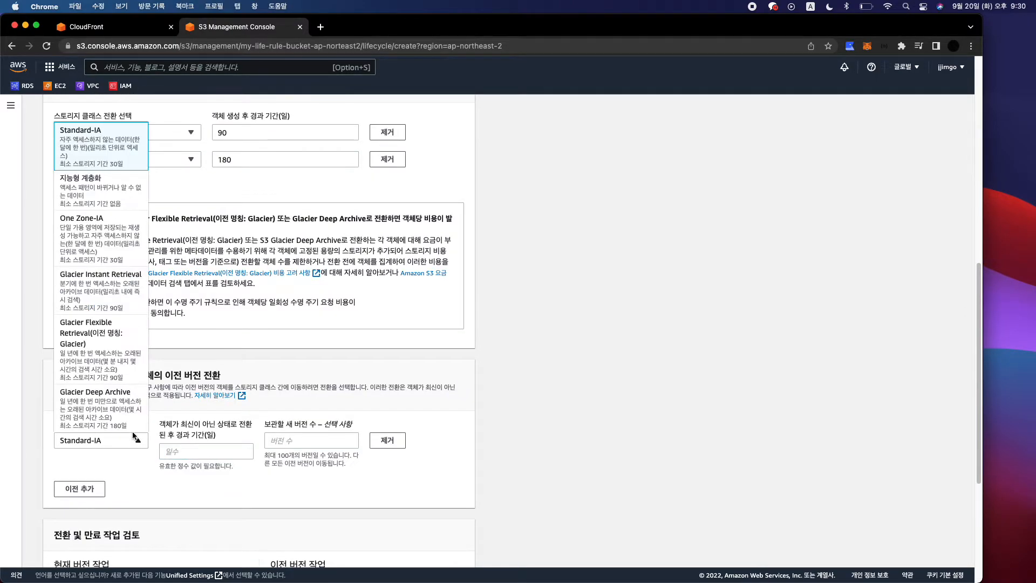
click(113, 240)
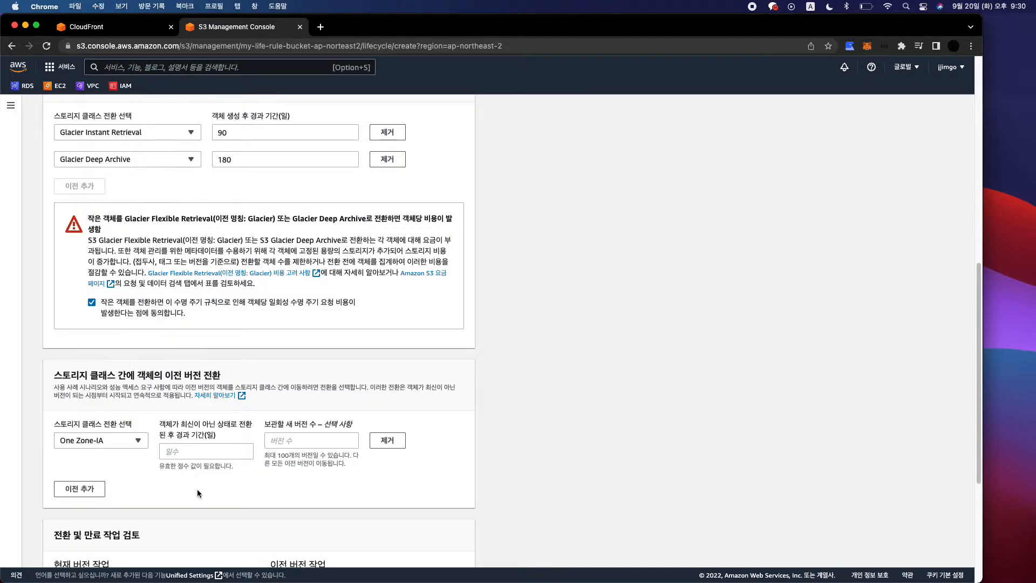
Set the previous-version One Zone-IA transition to 10 days after objects become noncurrent and add another previous-version transition.
click(206, 455)
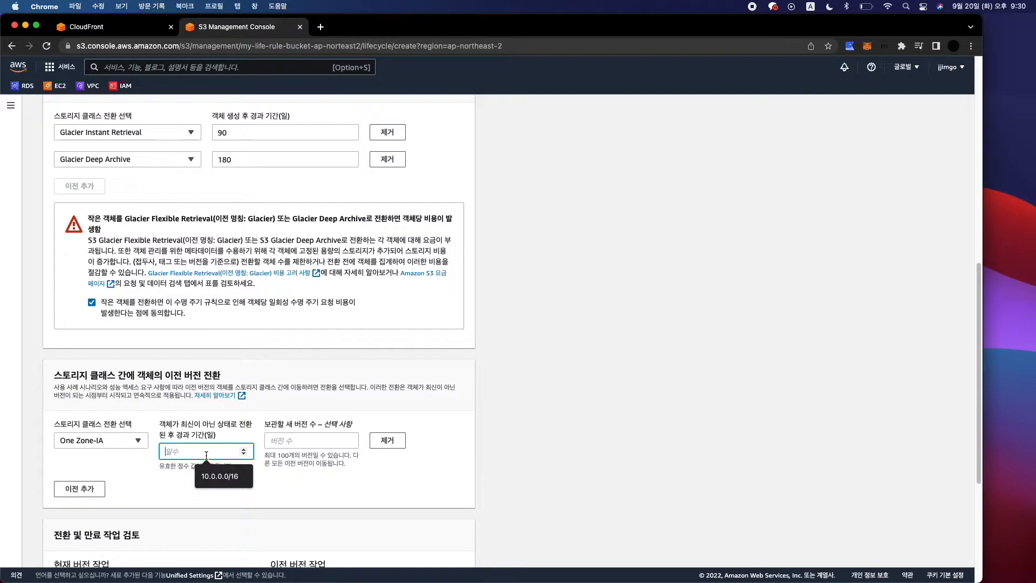
text(1)
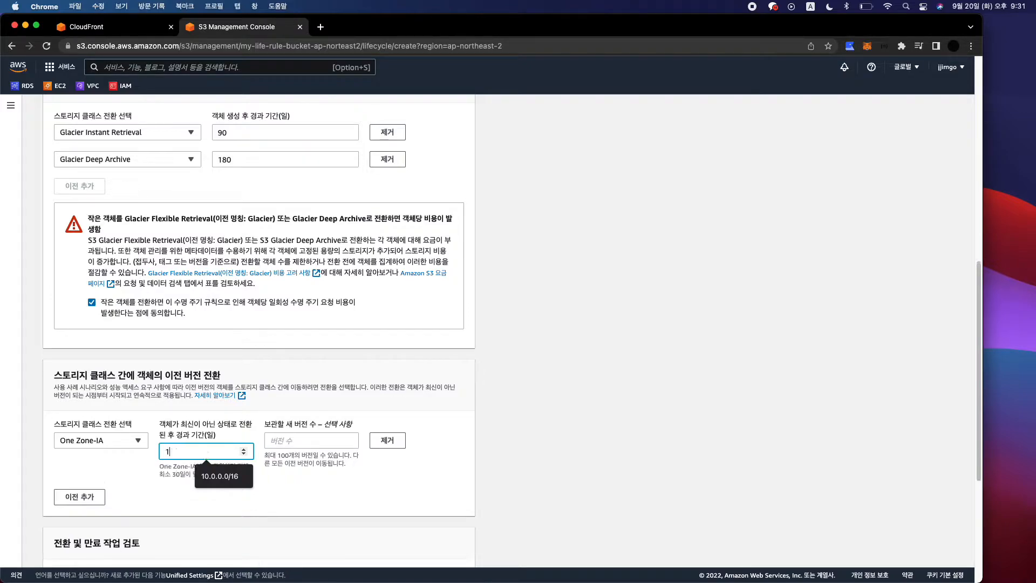
text(0)
click(80, 495)
Review the previous-version action timeline, try to create the lifecycle rule, and look over the form's settings.
scroll(145, 499, down, 10)
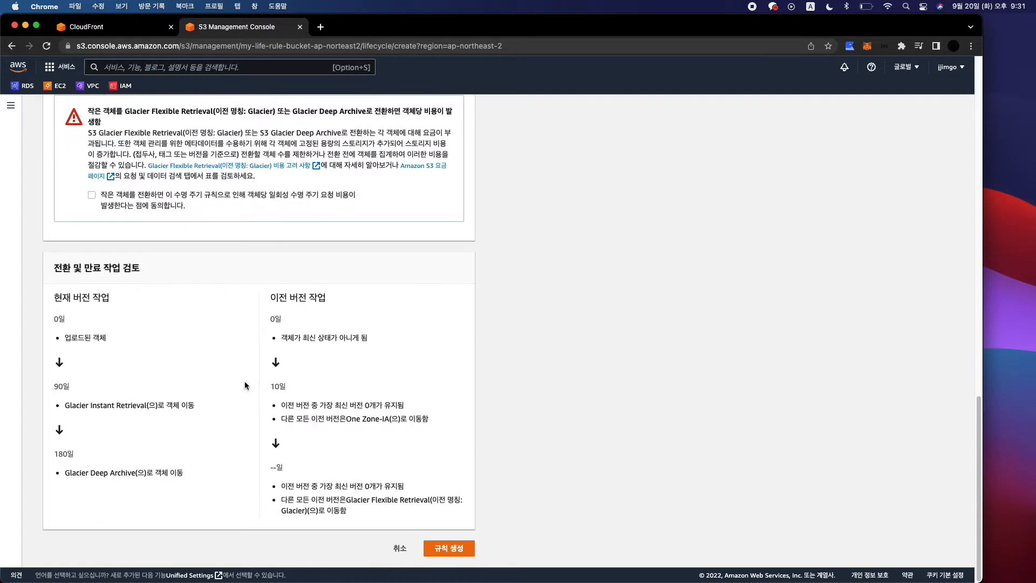
drag(269, 317, 365, 511)
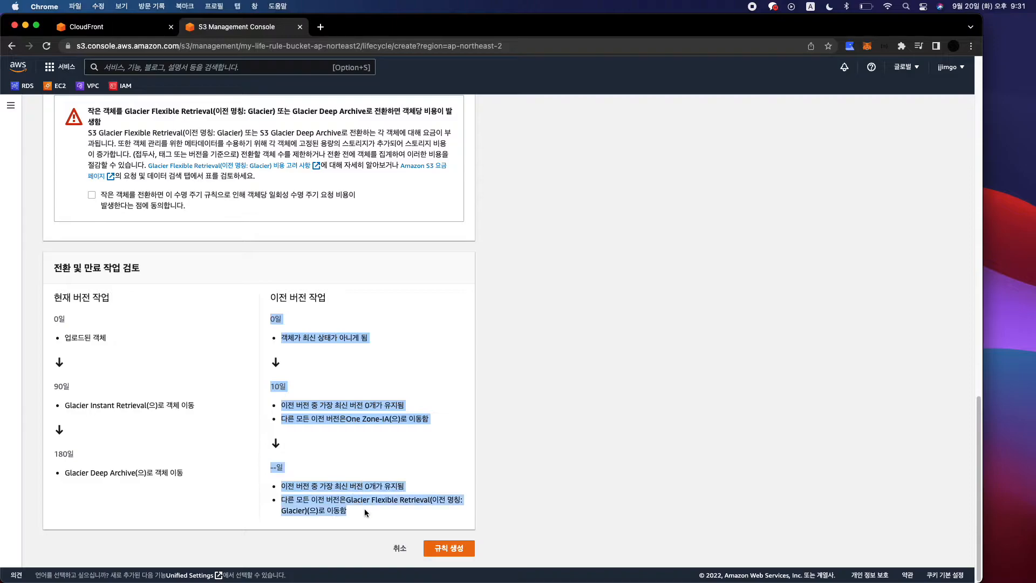
click(450, 473)
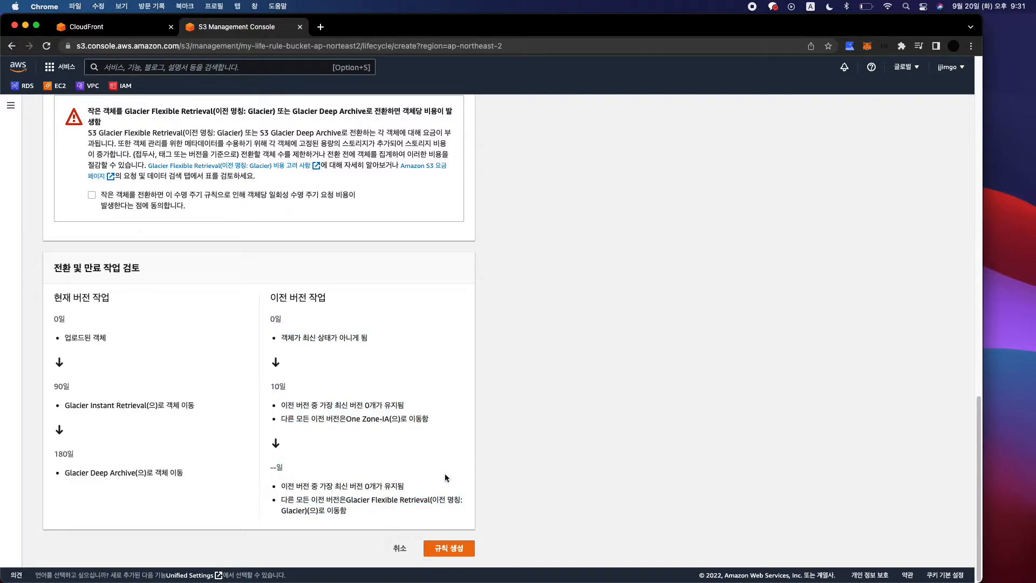
click(449, 548)
scroll(193, 236, up, 10)
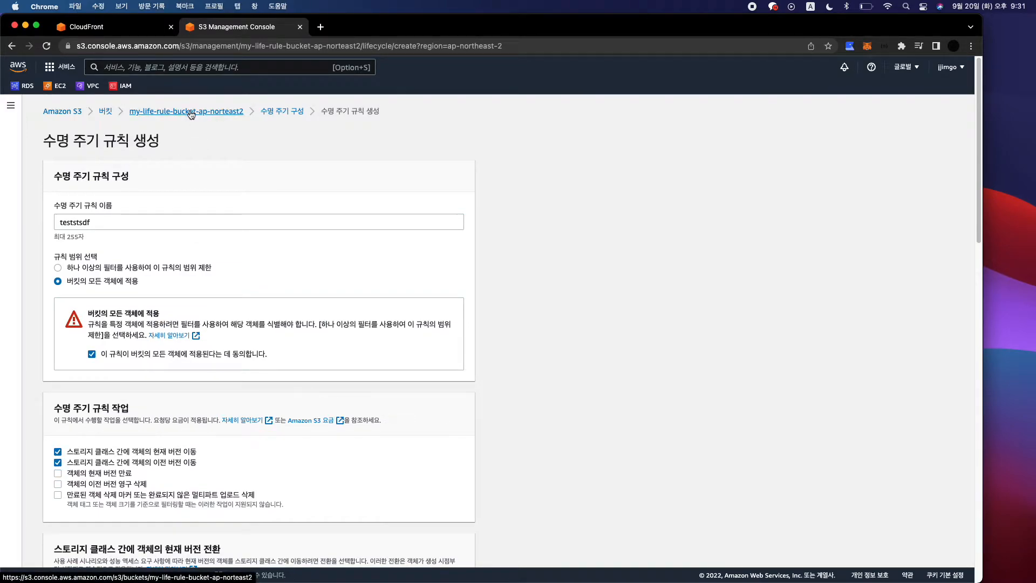
scroll(290, 311, down, 7)
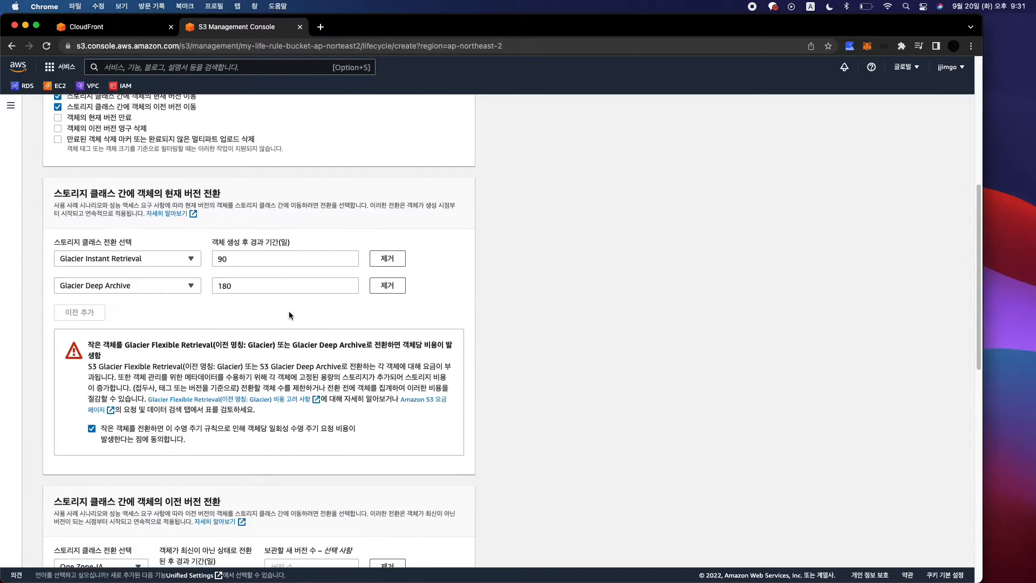
scroll(277, 299, down, 7)
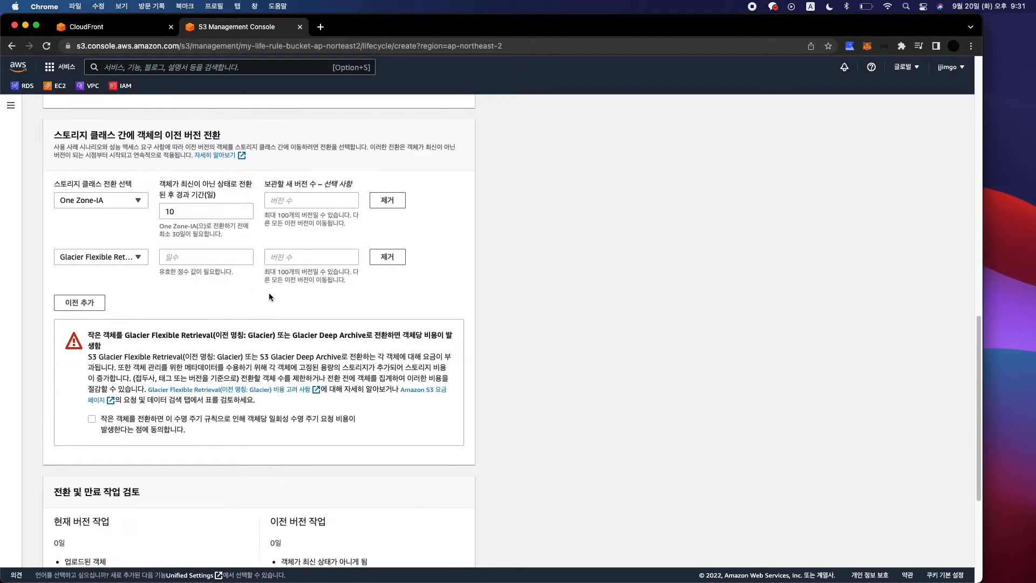
scroll(312, 313, up, 14)
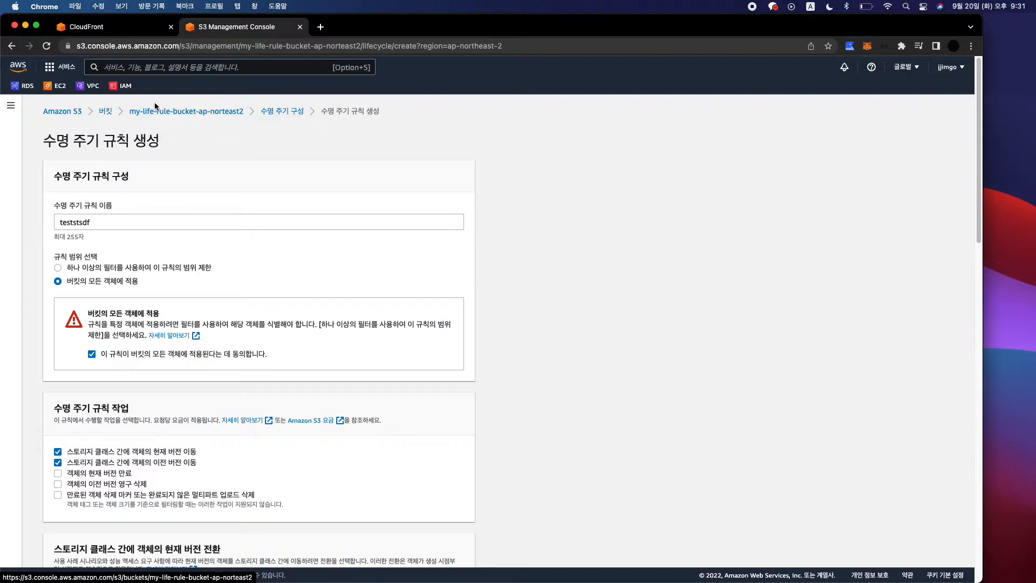
Reload the CloudFront distribution's details to check its deployment status, and return to the S3 lifecycle rule form.
click(120, 27)
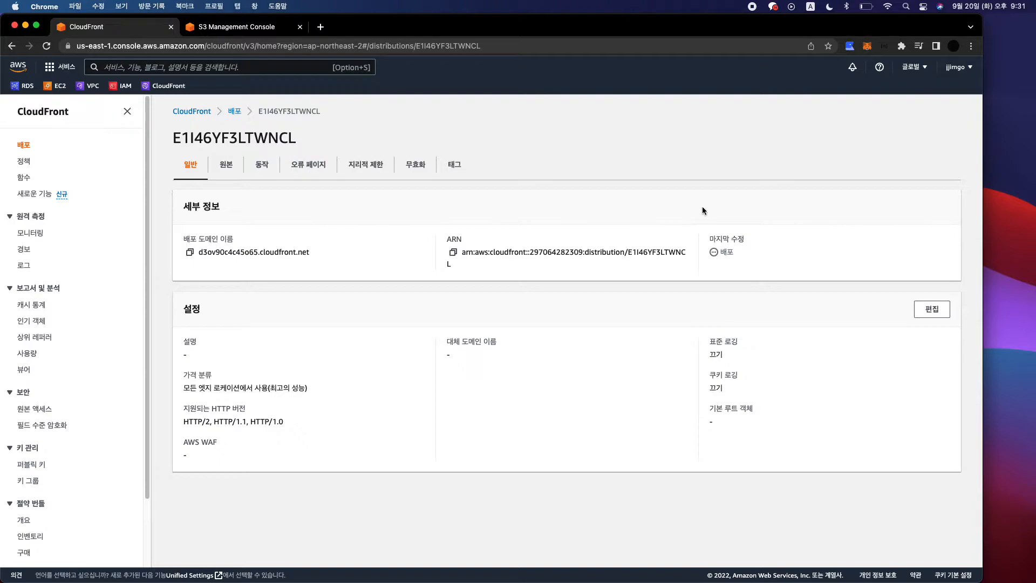
key(super+r)
key(ctrl+Tab)
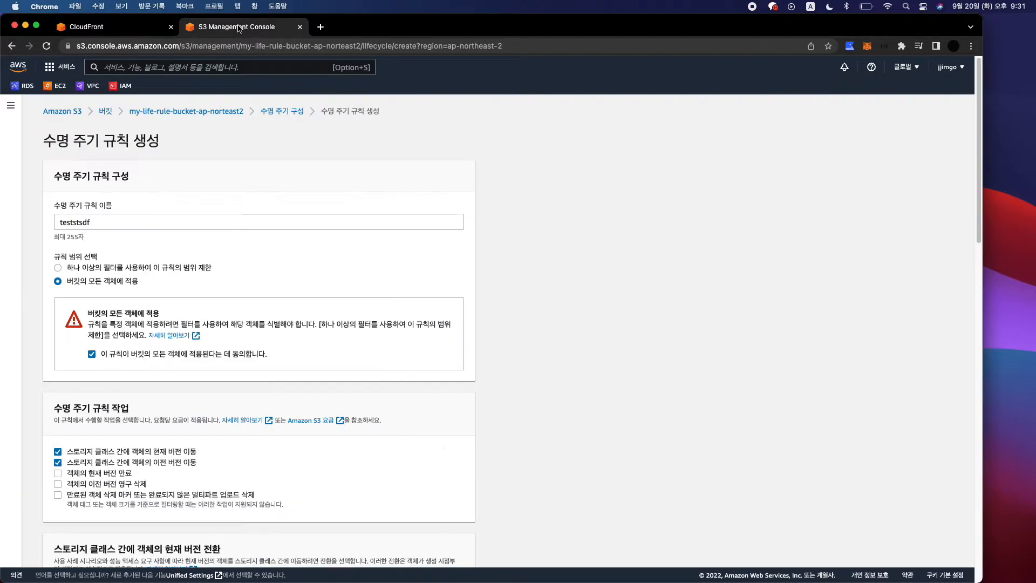
Cancel the lifecycle rule creation and go back to the list of S3 buckets.
scroll(459, 188, down, 15)
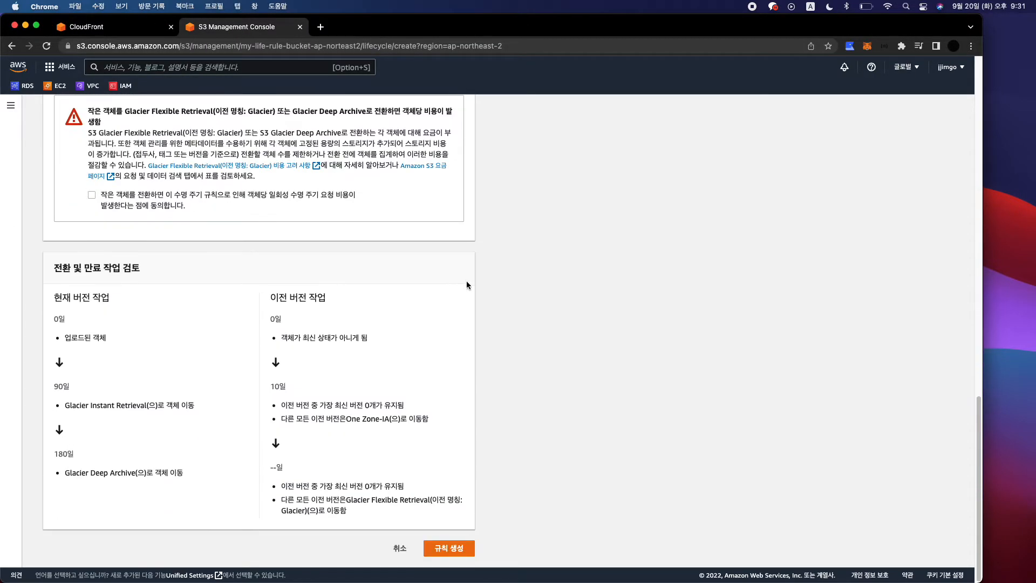
click(398, 547)
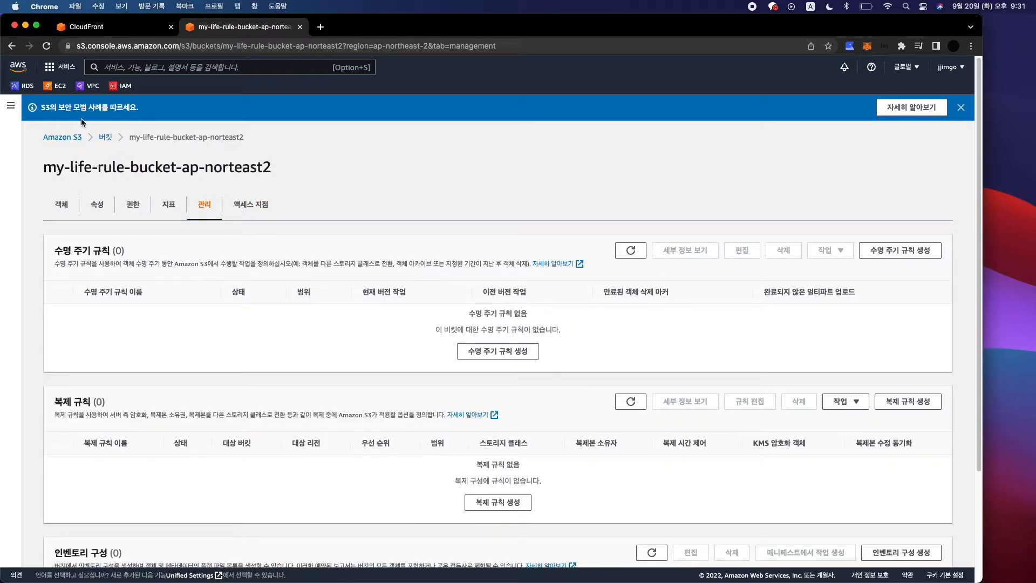
click(104, 137)
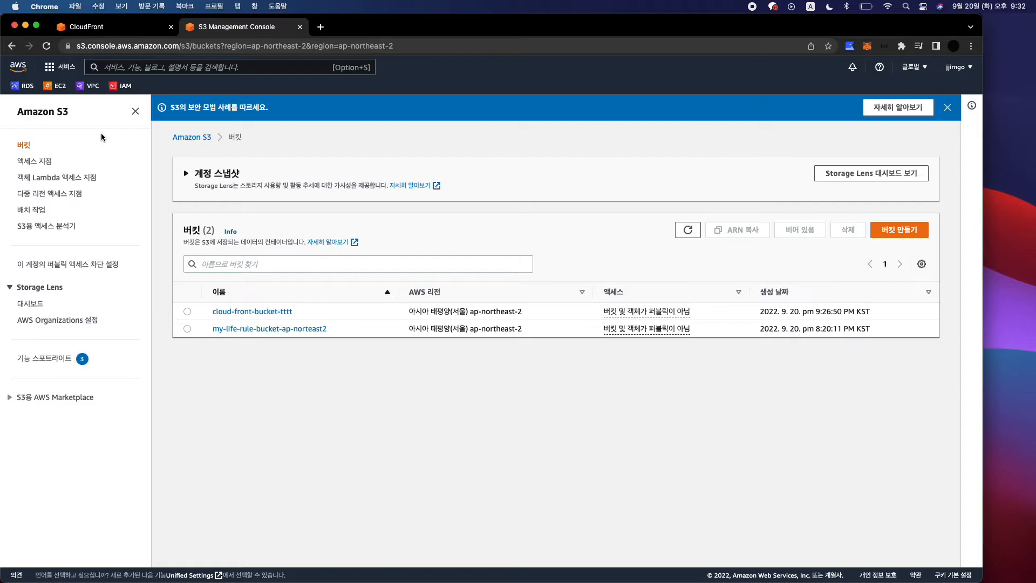
Check the CloudFront distribution's deployment status again, glancing at the S3 bucket list in between.
click(129, 28)
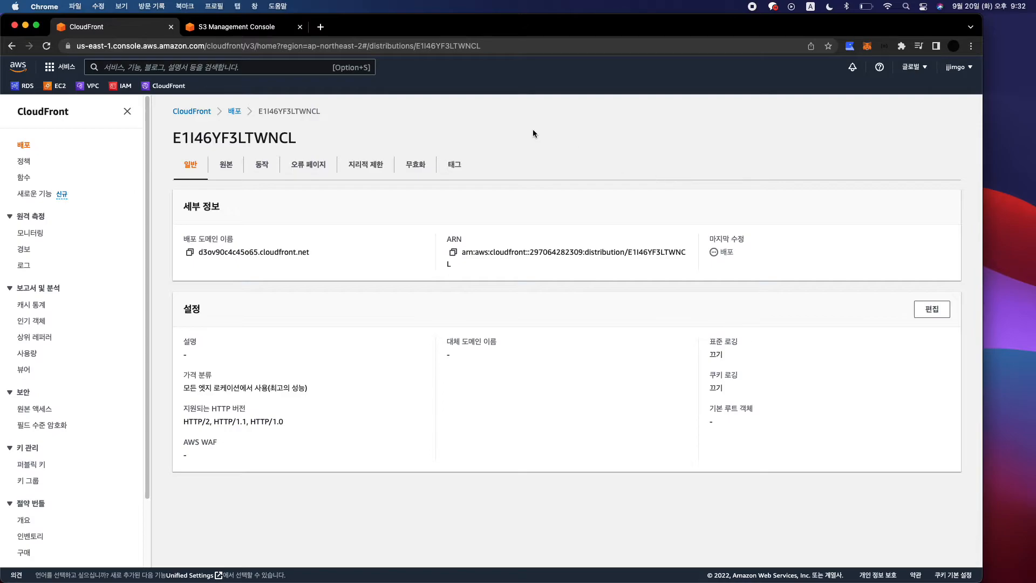
click(209, 25)
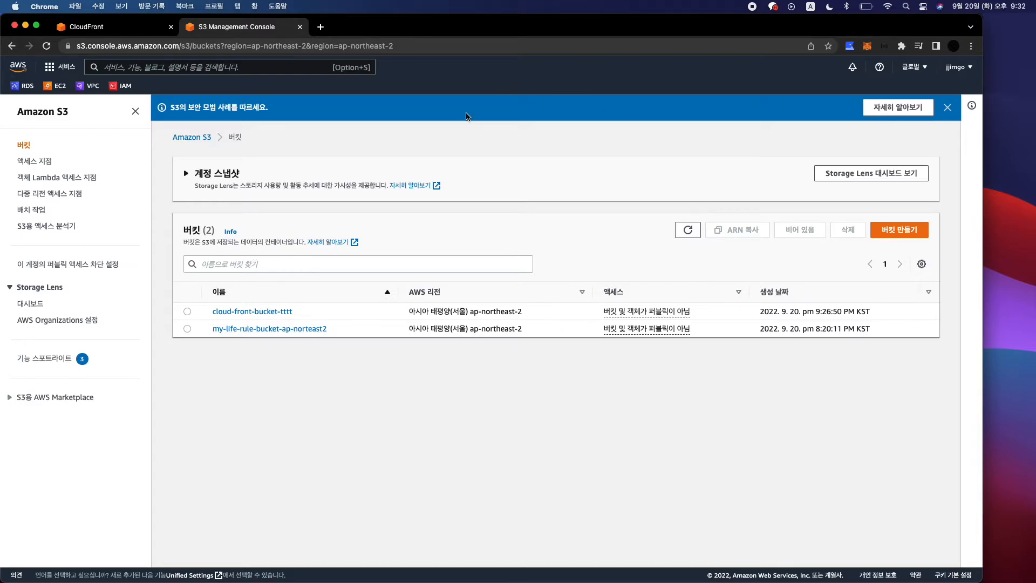
click(81, 25)
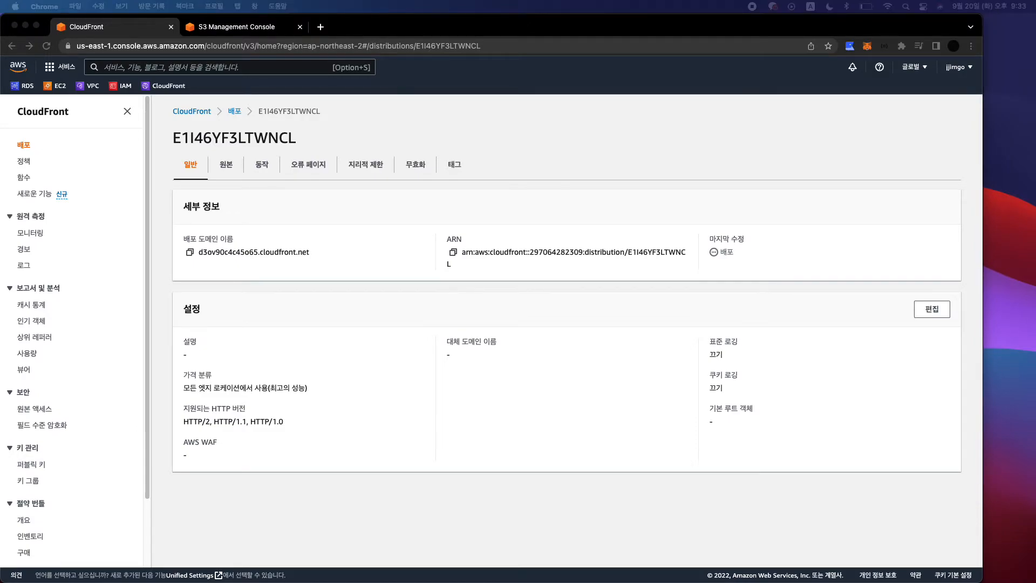
Narrow the browser window and reload the distribution's details to recheck whether it has finished deploying.
drag(178, 2, 921, 192)
click(933, 136)
click(987, 129)
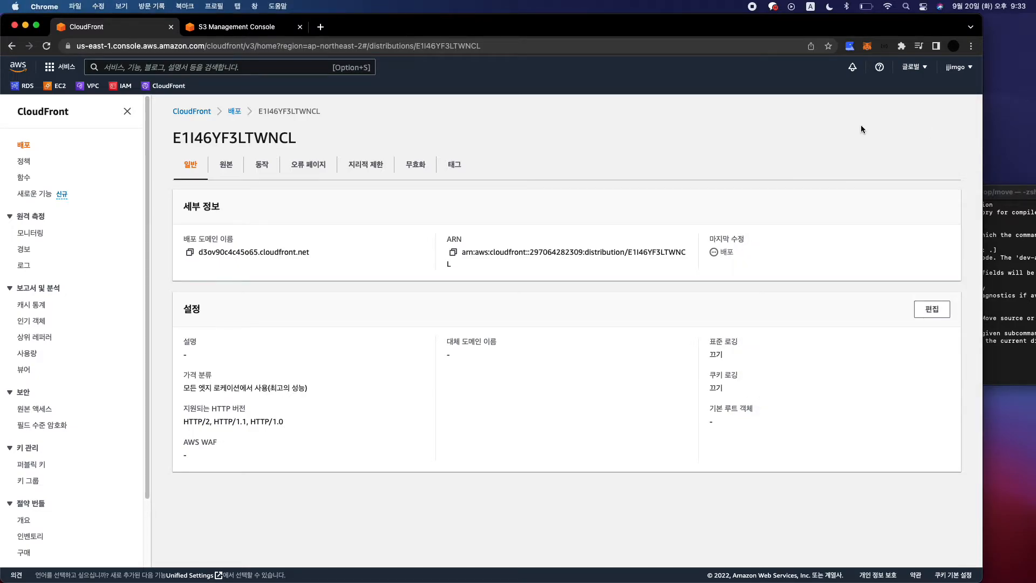
click(979, 144)
drag(983, 144, 762, 143)
key(super+r)
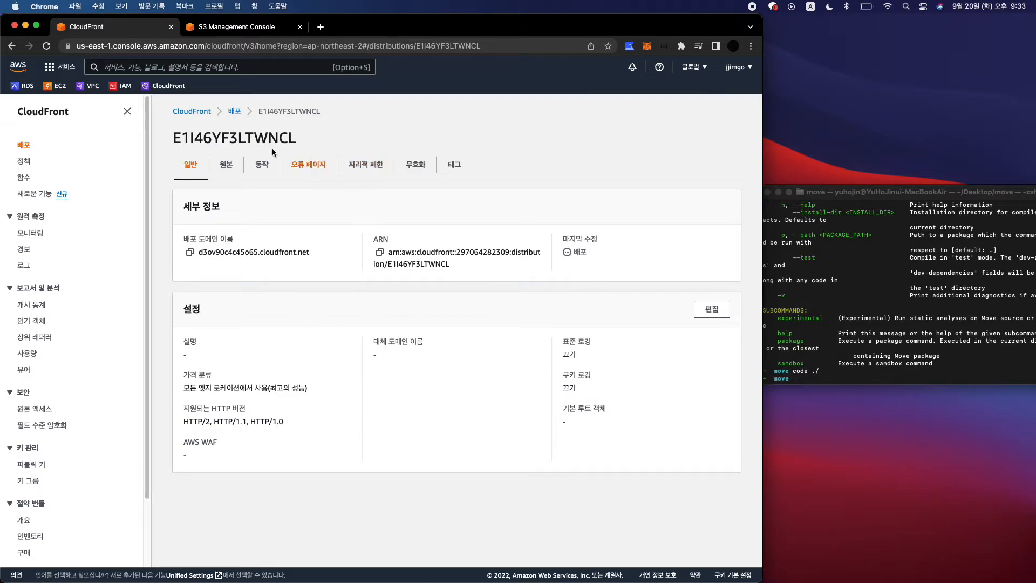
Review the distribution's origins and behaviors, and return to its general details.
click(226, 164)
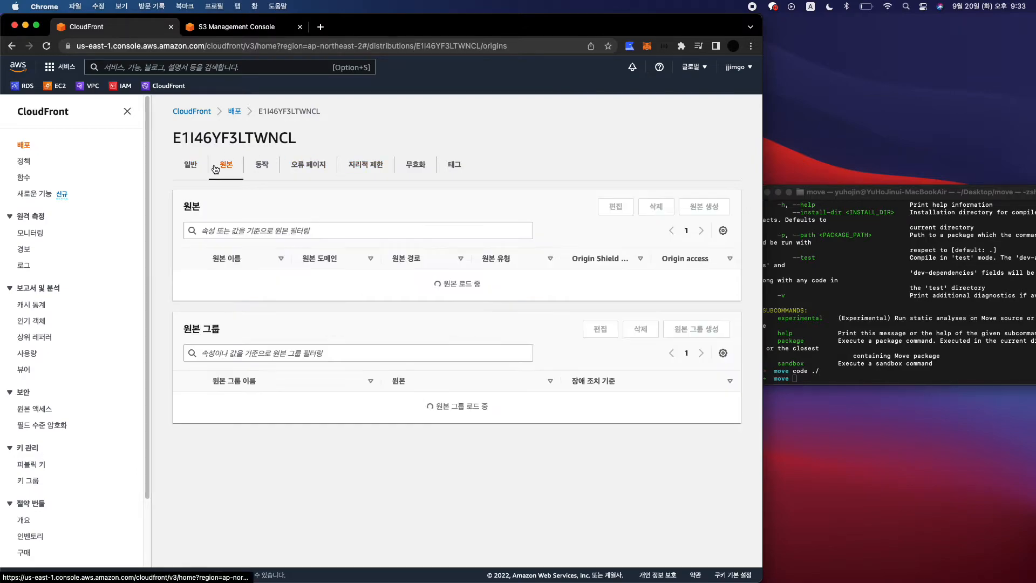
click(283, 170)
click(255, 170)
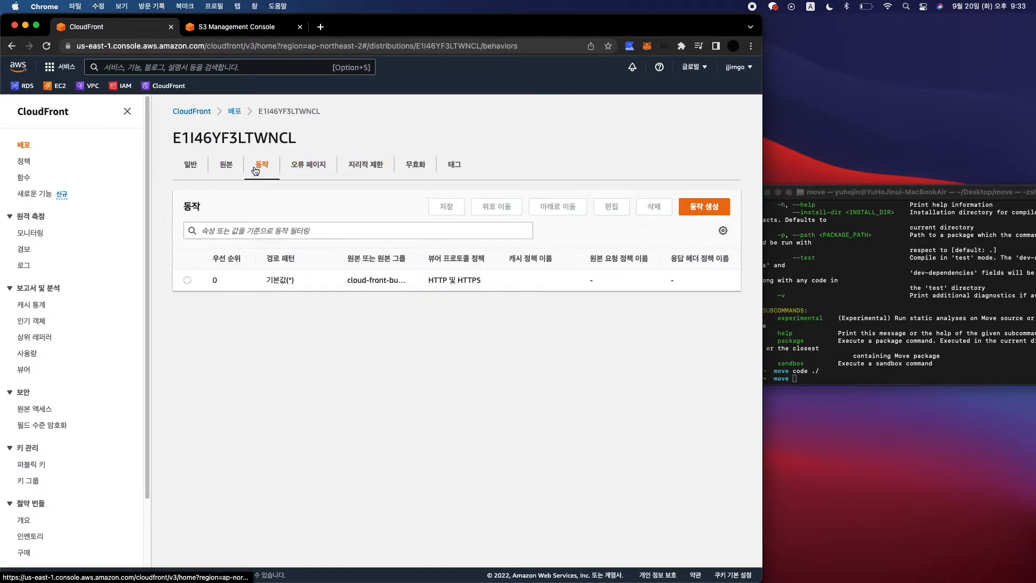
click(190, 164)
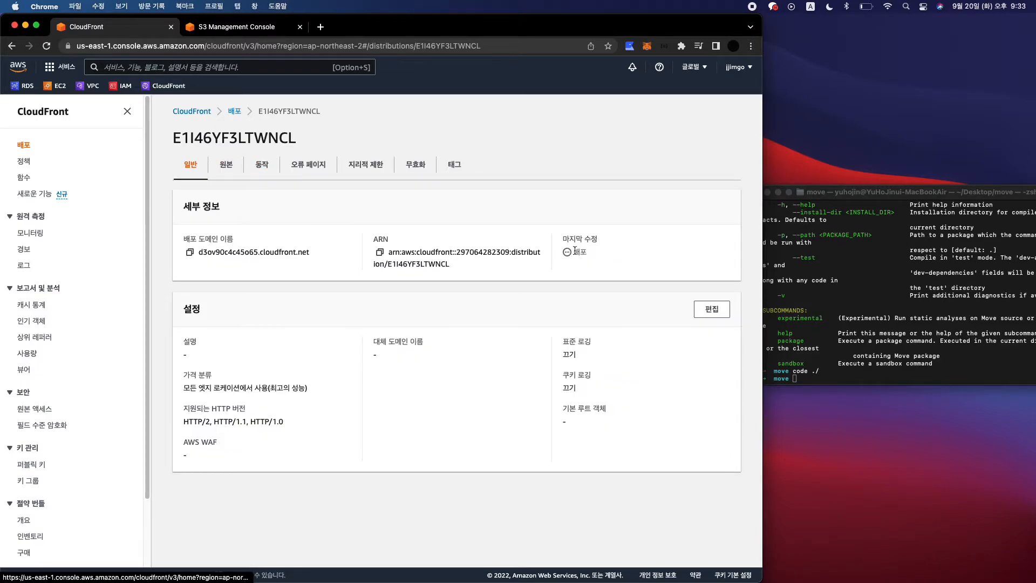
Switch to the terminal, go up to the Desktop folder, and open it in Visual Studio Code beside the browser.
click(834, 280)
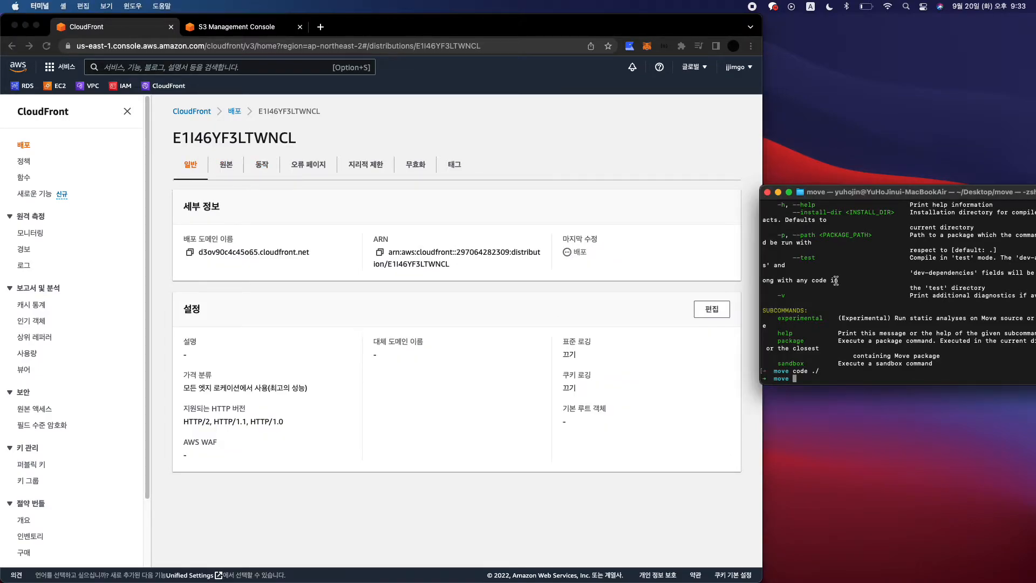
text(cd ..)
key(Return)
text(ls)
key(Return)
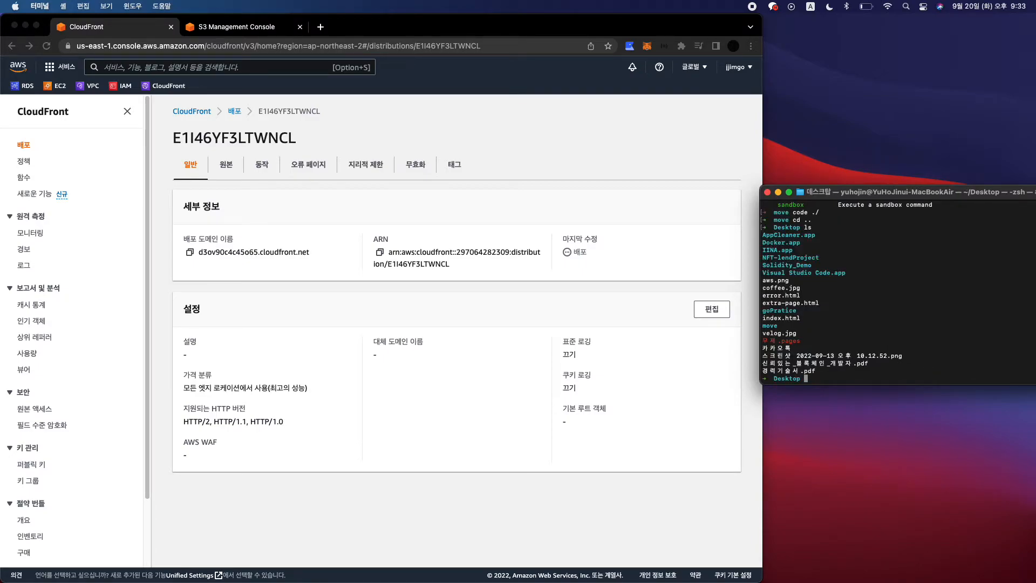
text(code ./)
key(Return)
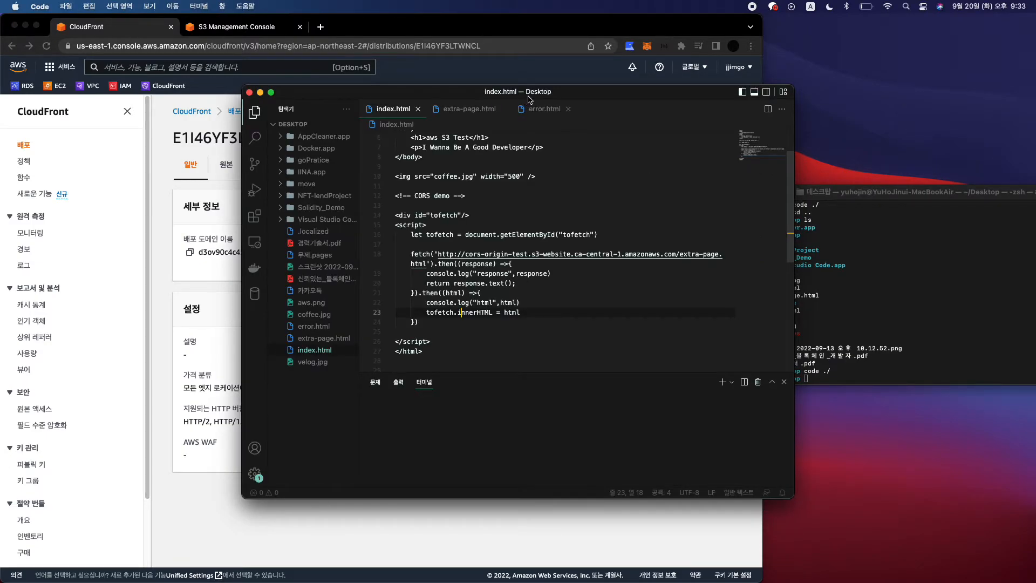
drag(527, 91, 765, 78)
click(765, 295)
Delete the "tofetch" div and the CORS fetch script from index.html.
scroll(755, 292, up, 2)
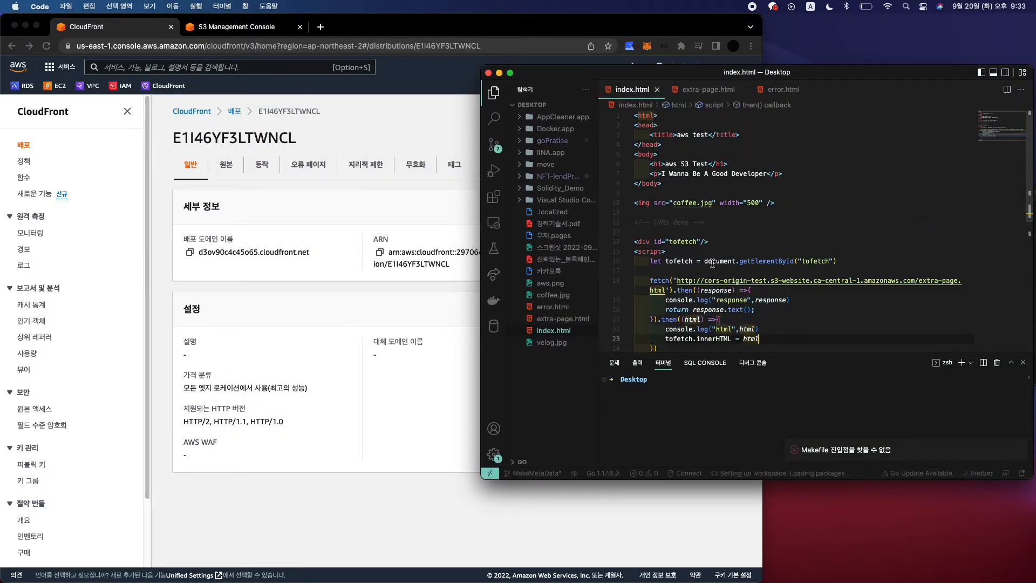
scroll(712, 268, down, 1)
scroll(714, 187, up, 1)
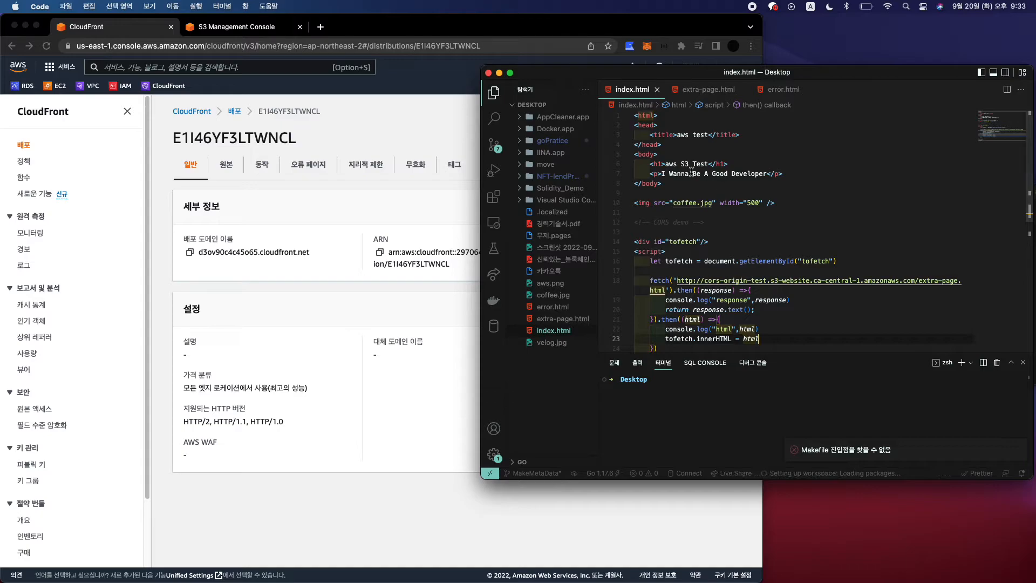
scroll(672, 161, down, 2)
drag(660, 295, 634, 186)
key(BackSpace)
key(BackSpace)
key(BackSpace)
Delete the "CORS demo" comment and its leftover blank lines from index.html, and save the file.
drag(714, 224, 635, 213)
key(BackSpace)
key(BackSpace)
key(super+s)
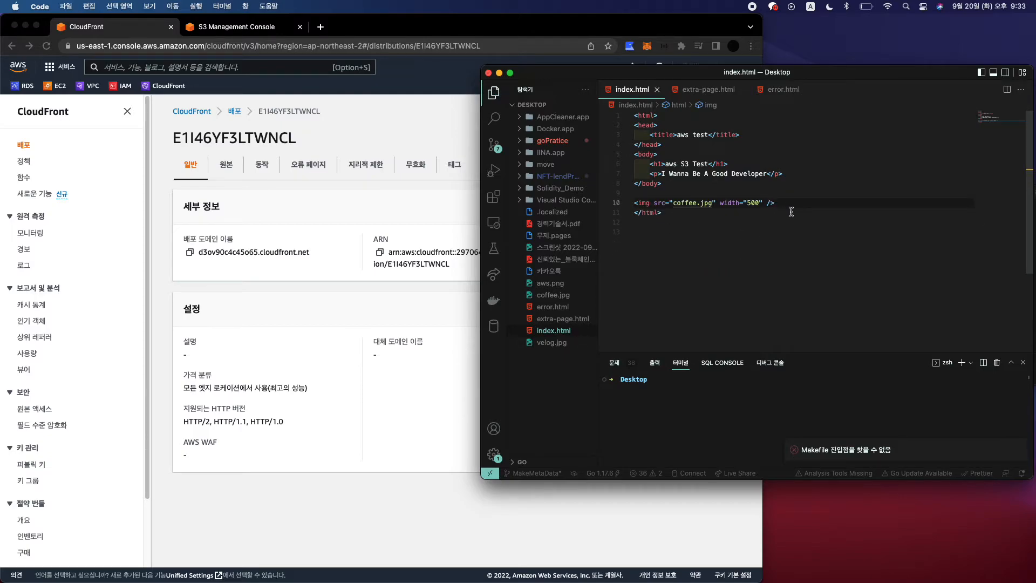
click(789, 194)
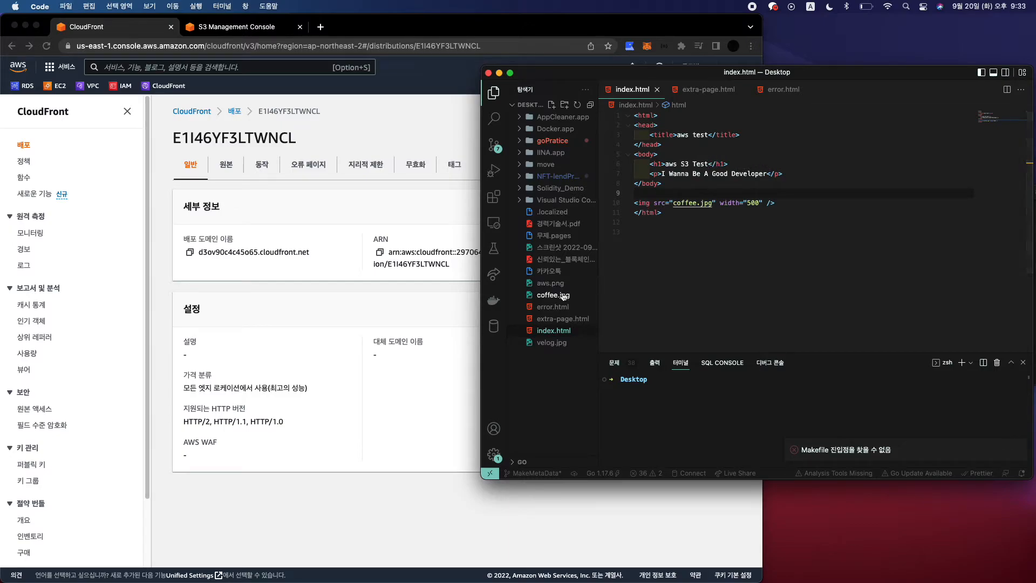
click(726, 173)
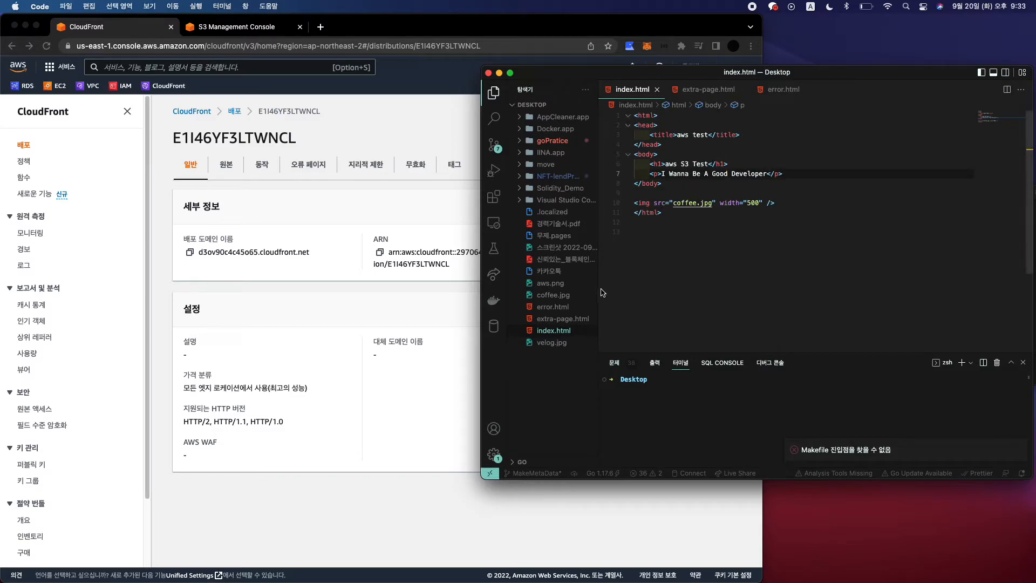
Switch back to Chrome, open the S3 bucket cloud-front-bucket-tttt, and start an upload to it.
key(super+Tab)
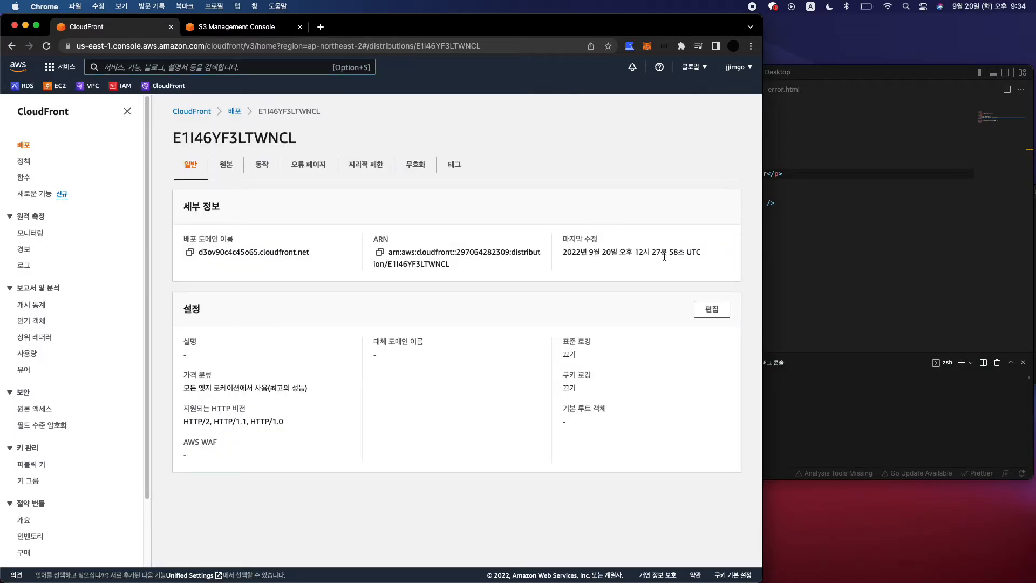
click(267, 33)
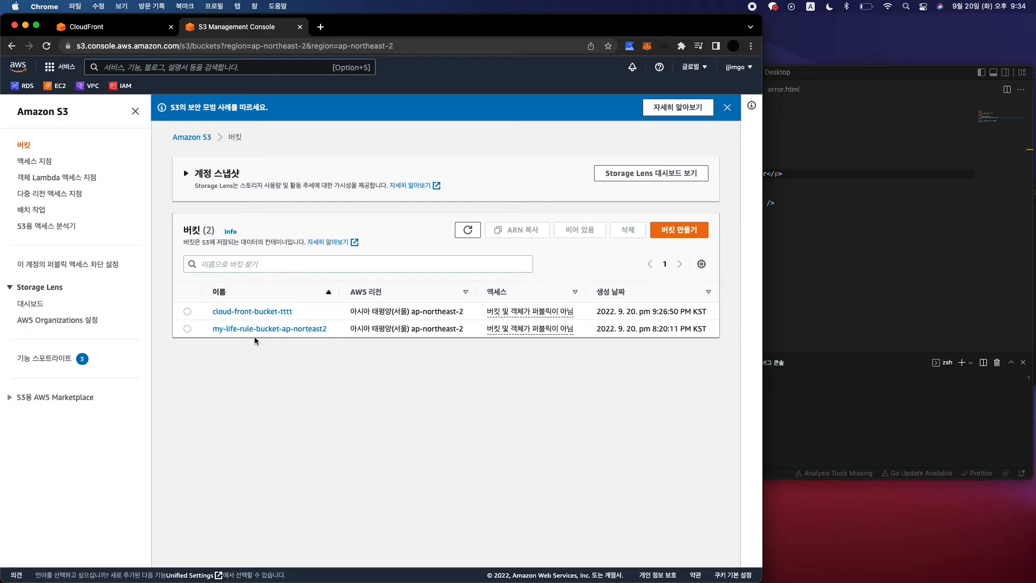
click(250, 312)
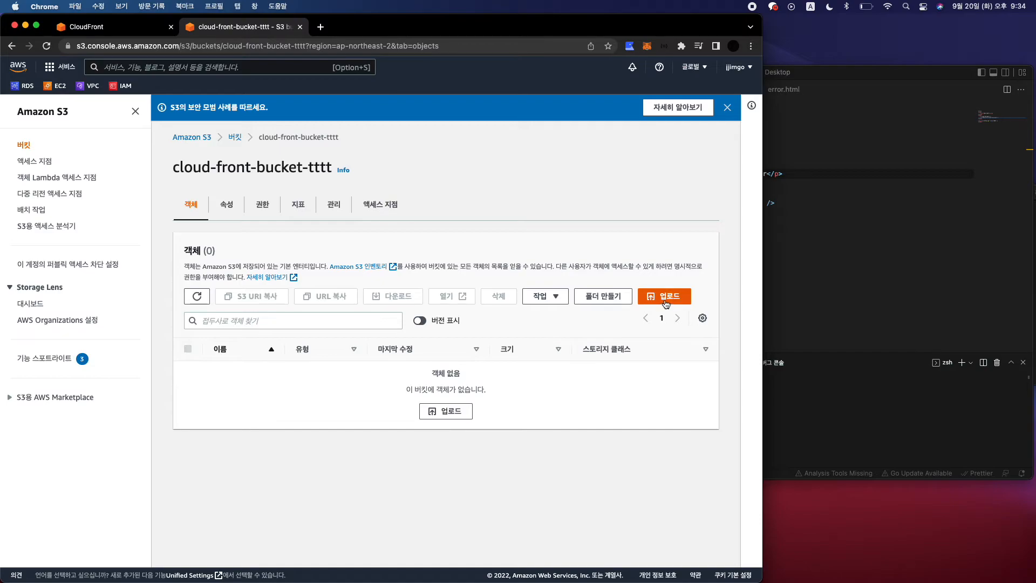
click(667, 304)
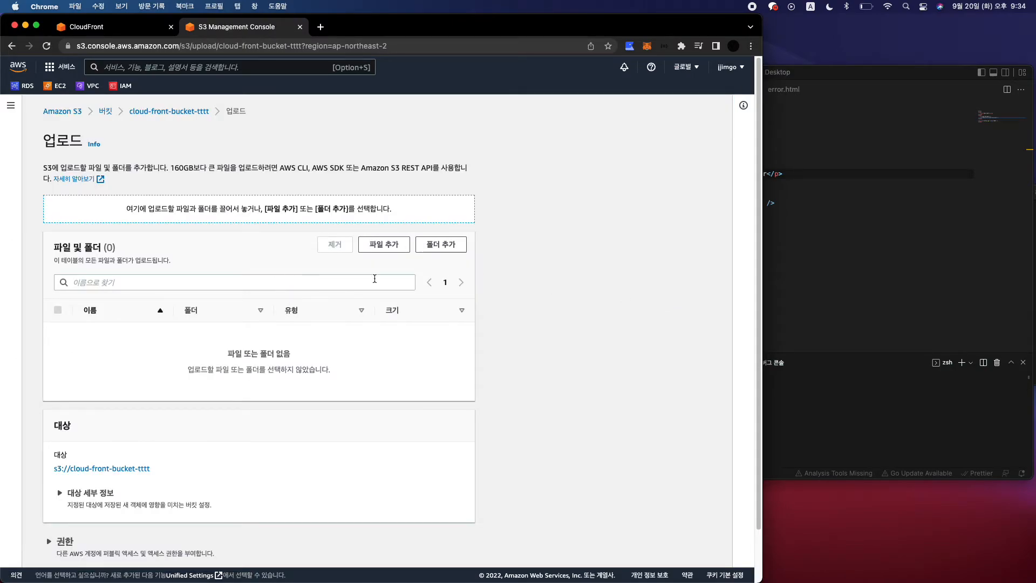
Add aws.png, coffee.jpg and index.html from the Desktop folder to the list of files for upload.
click(399, 246)
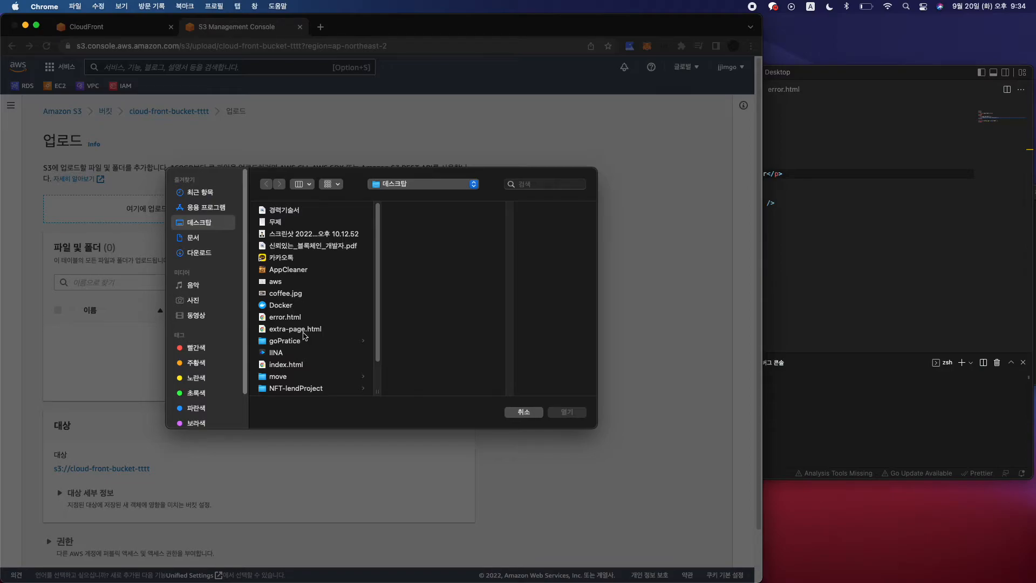
click(290, 365)
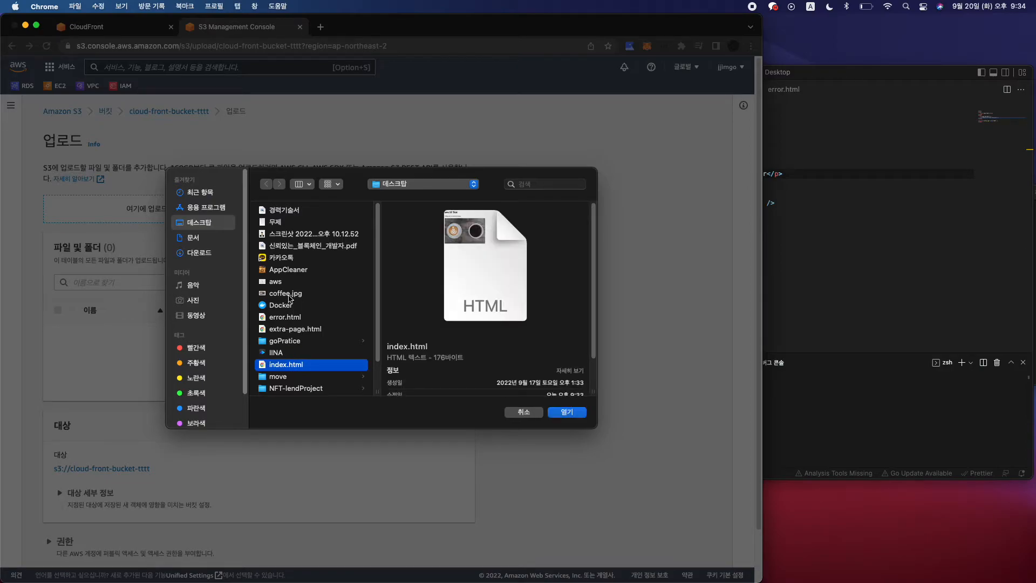
click(291, 295)
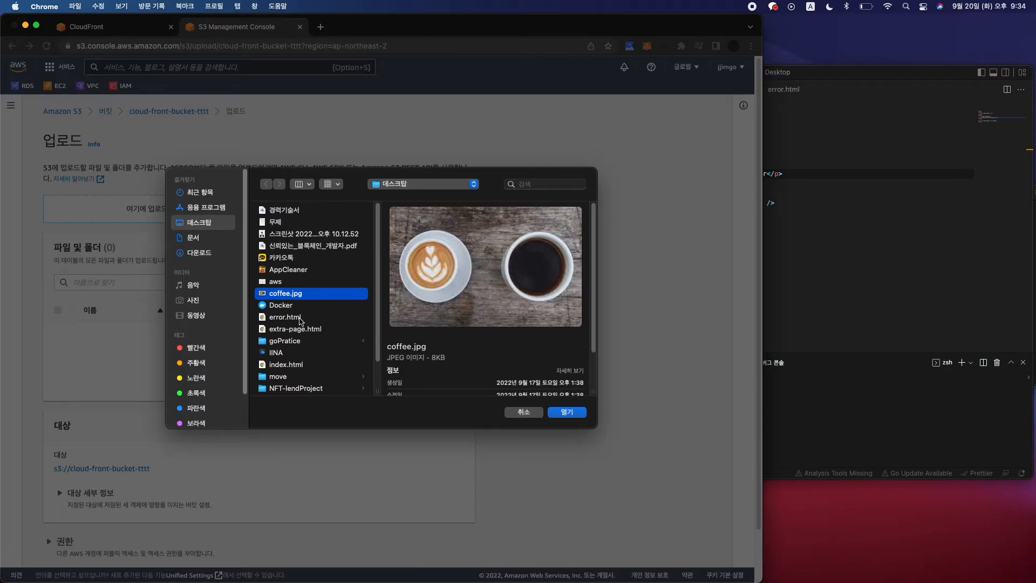
scroll(301, 350, down, 3)
click(290, 244)
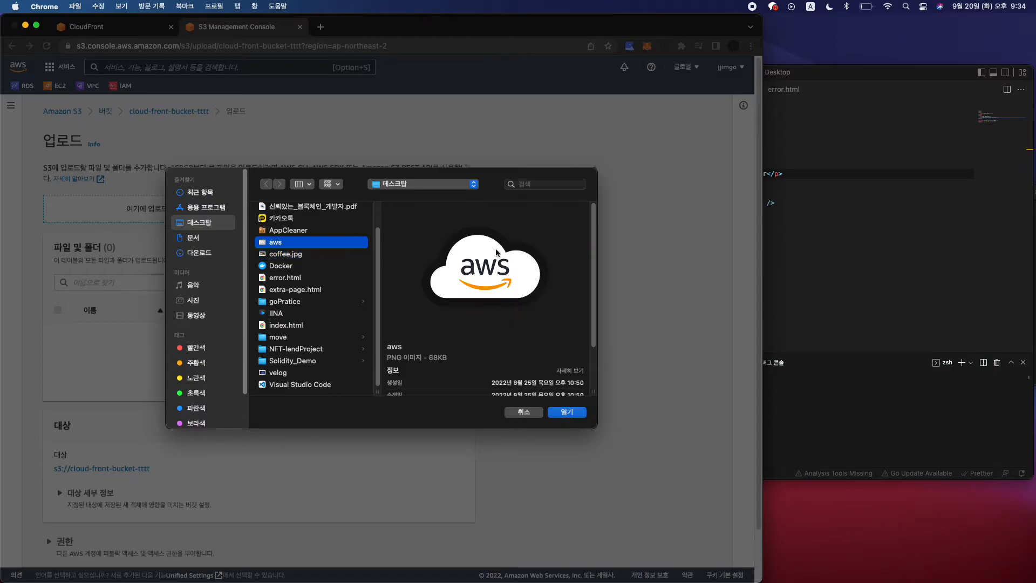
scroll(285, 314, up, 3)
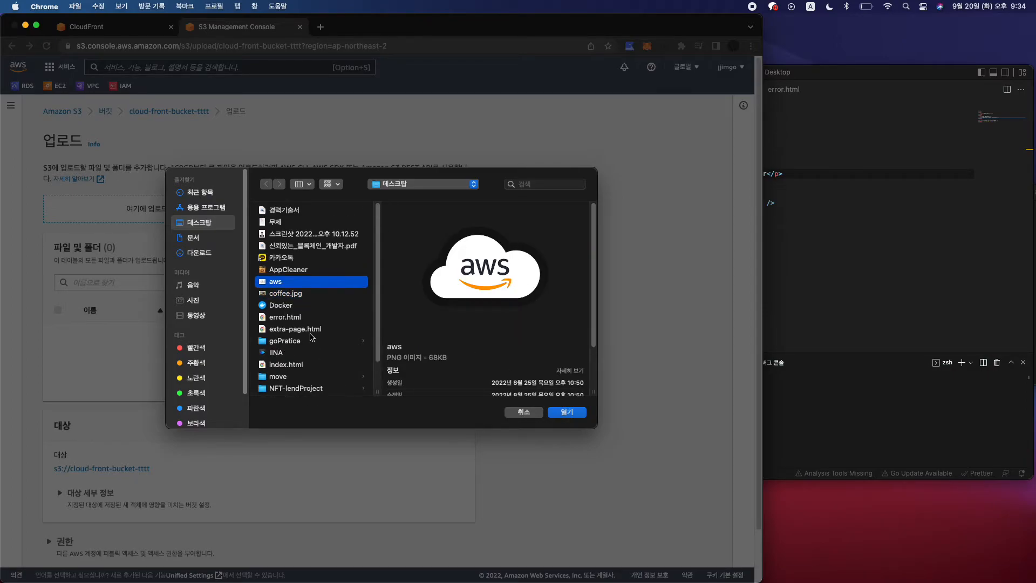
super+click(293, 365)
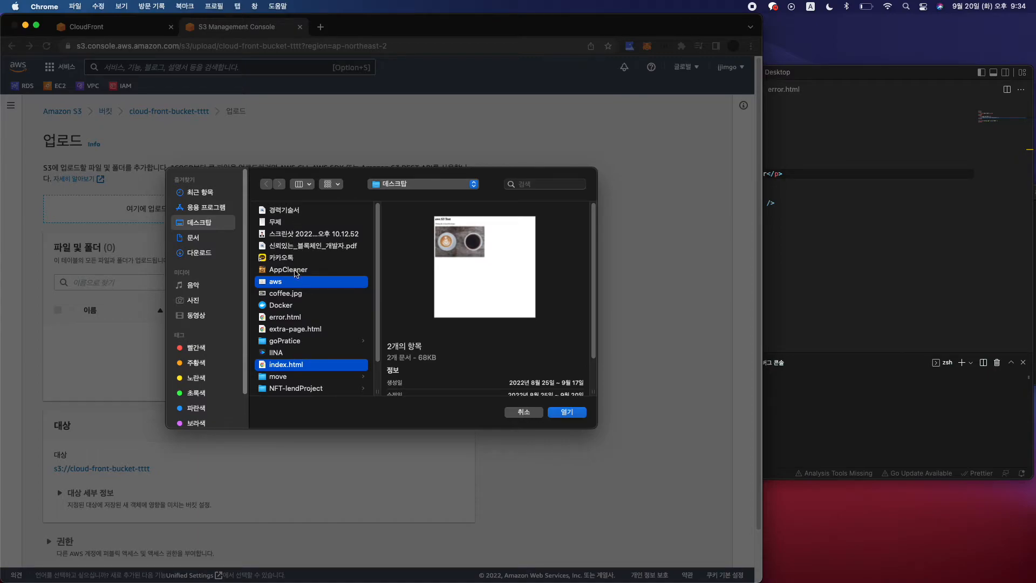
super+click(292, 294)
click(559, 413)
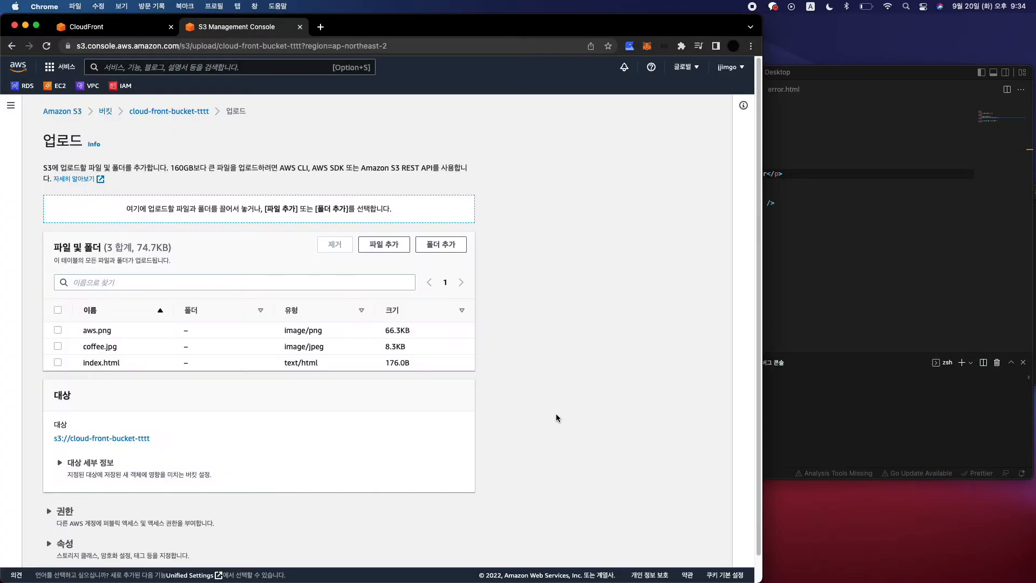
Upload the added files, close the upload status, and reload the bucket's object list.
scroll(431, 386, down, 2)
click(458, 548)
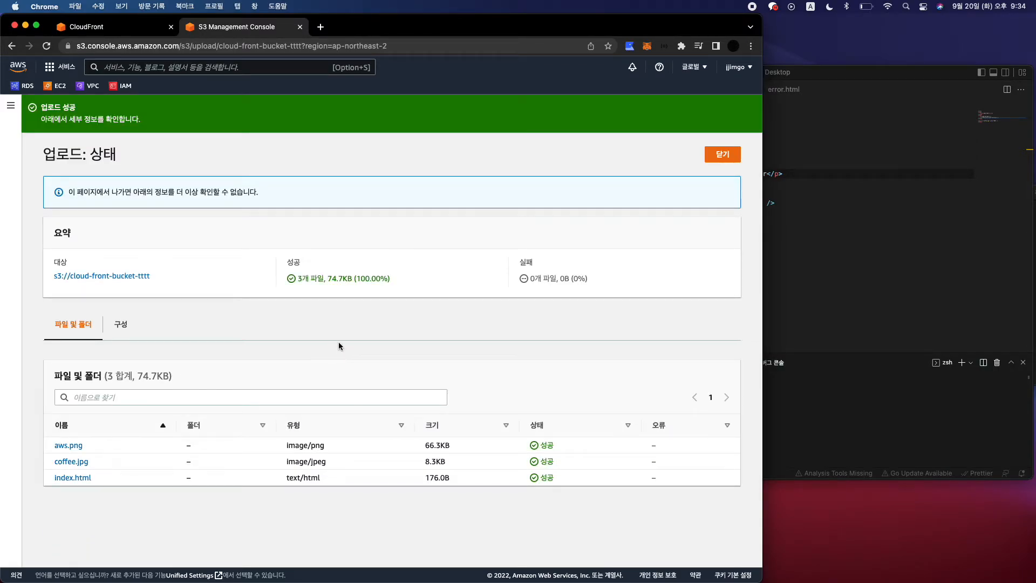
click(722, 154)
key(super+r)
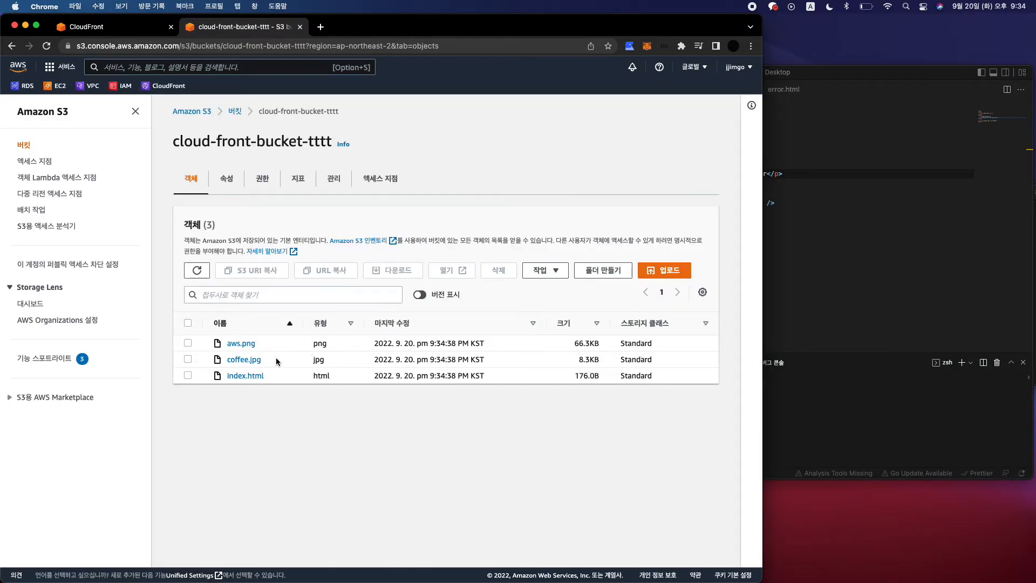
Go to the details of index.html in the bucket and open the object in a new browser tab to view it.
click(247, 376)
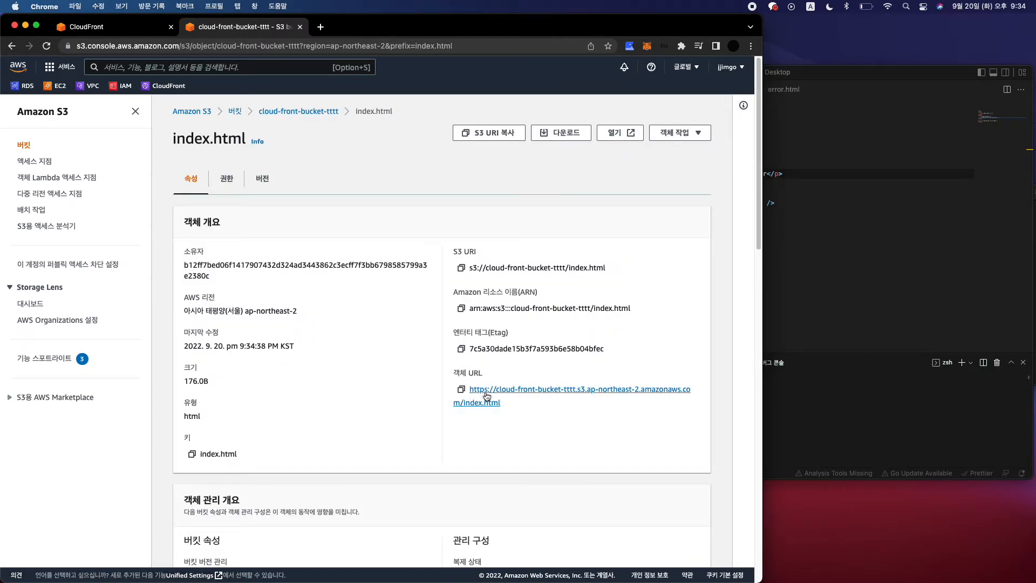
click(620, 135)
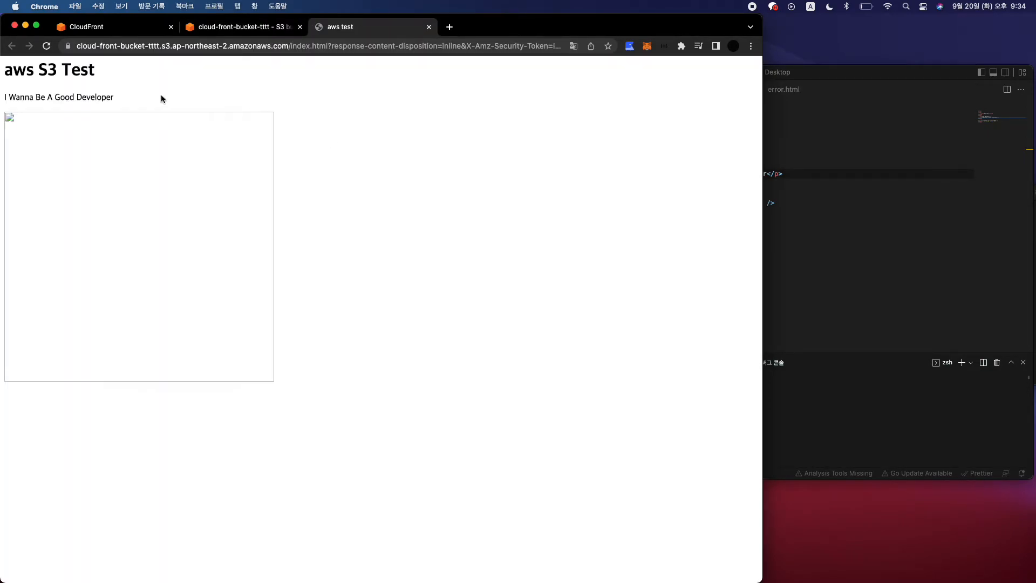
drag(14, 95, 171, 112)
click(363, 214)
Test public access to index.html through its object URL, and return to the object's details.
click(248, 33)
click(495, 388)
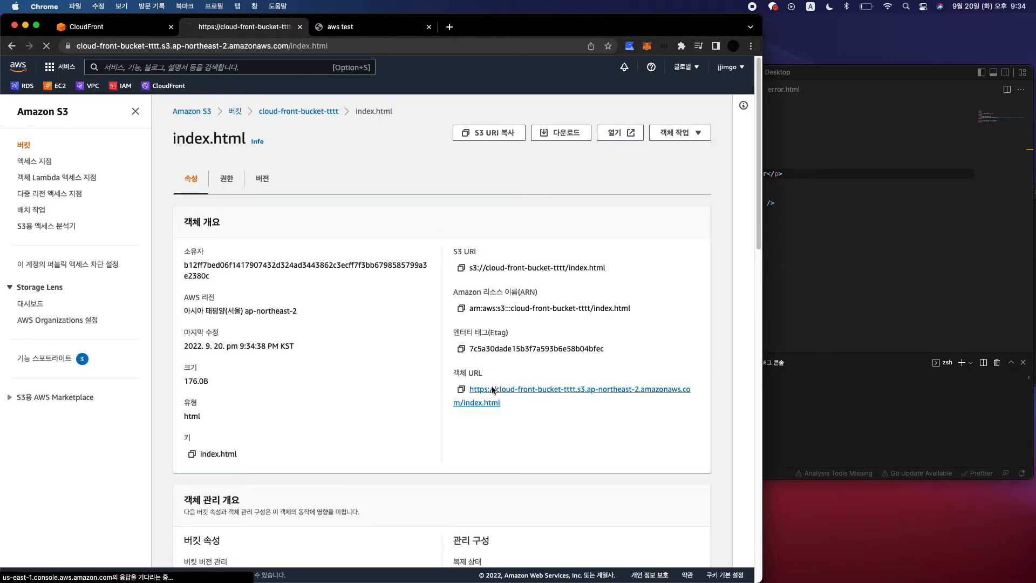
drag(209, 162, 19, 69)
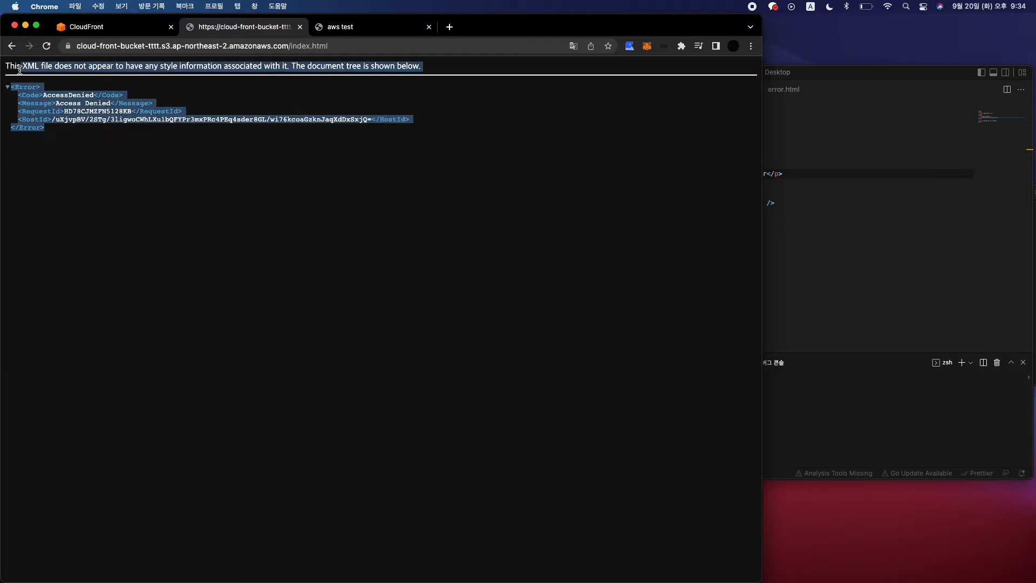
click(170, 179)
click(11, 46)
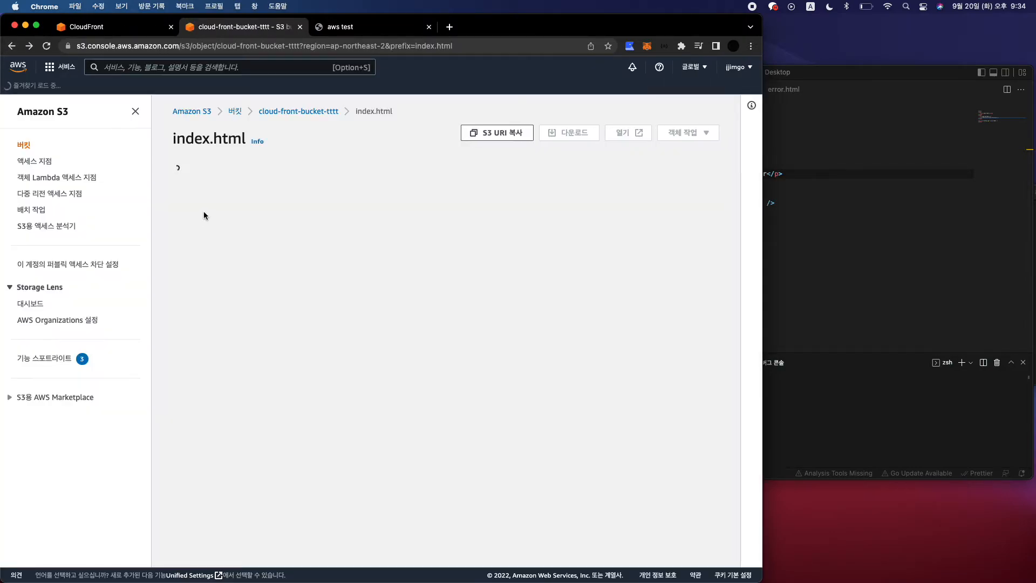
Examine the properties and access control list of the index.html object.
scroll(367, 220, down, 10)
scroll(355, 222, up, 10)
click(226, 174)
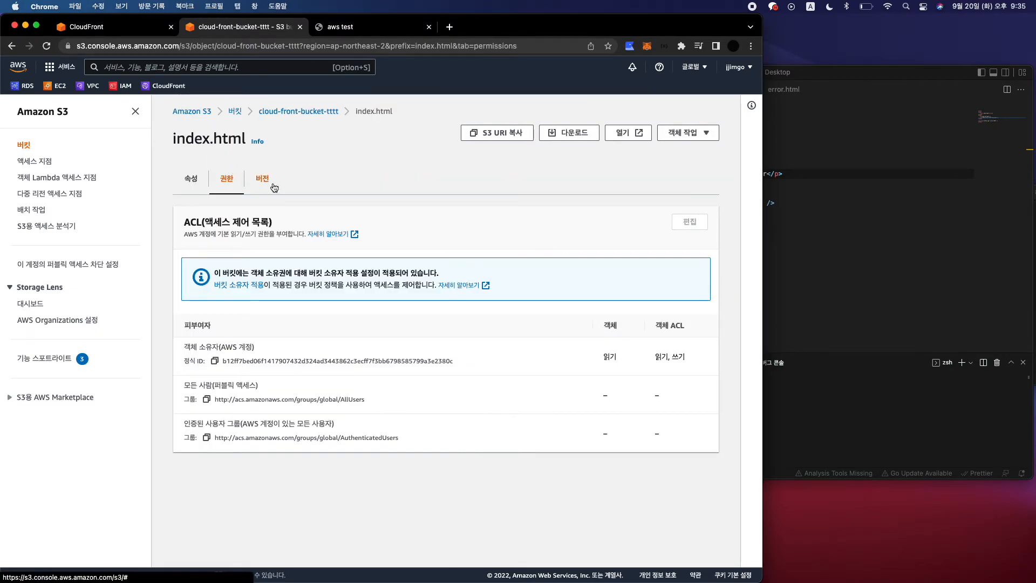
click(191, 179)
scroll(345, 226, down, 15)
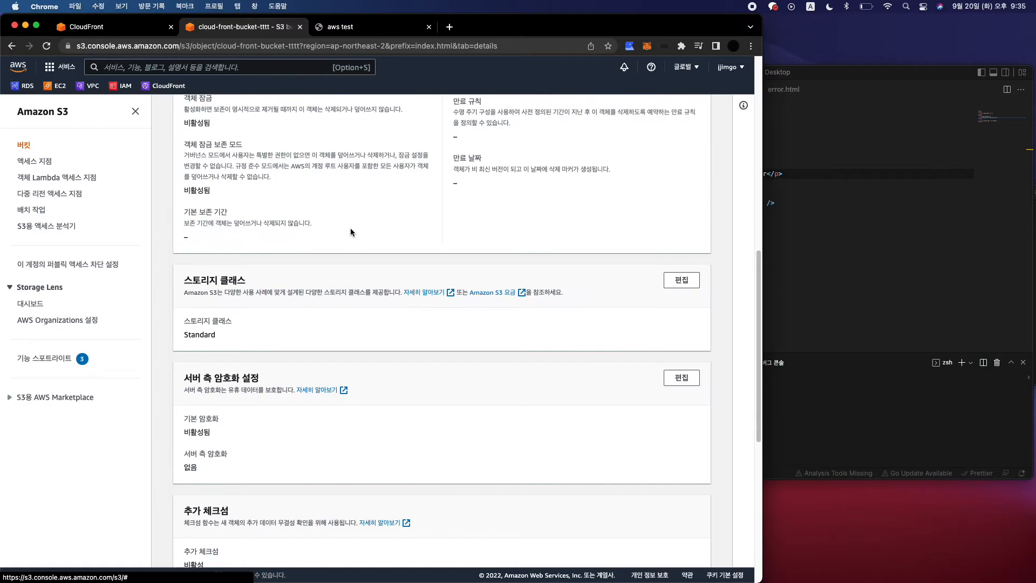
scroll(332, 241, up, 15)
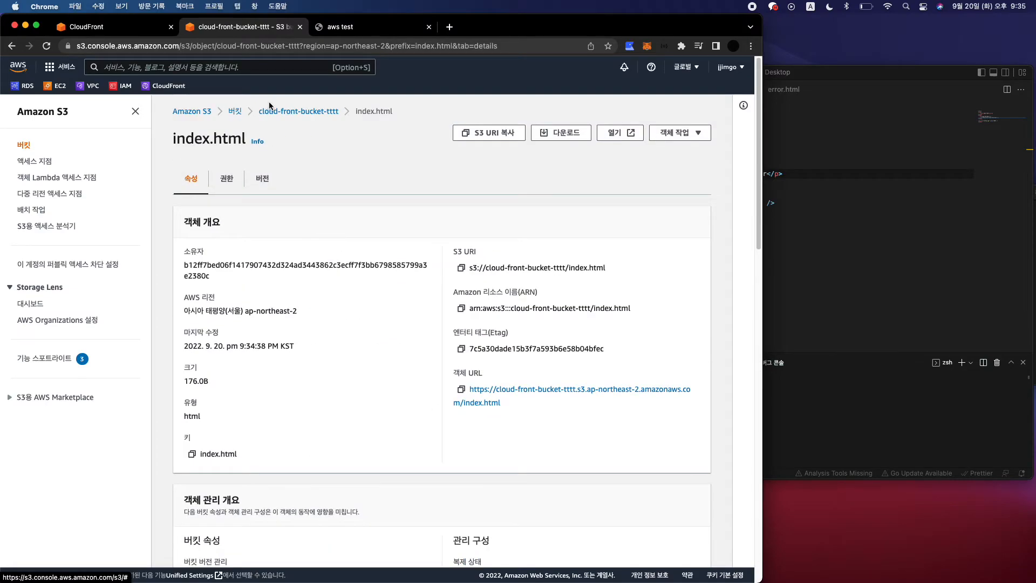
Return to cloud-front-bucket-tttt and examine the bucket's properties, public access block and bucket policy.
click(302, 111)
click(229, 179)
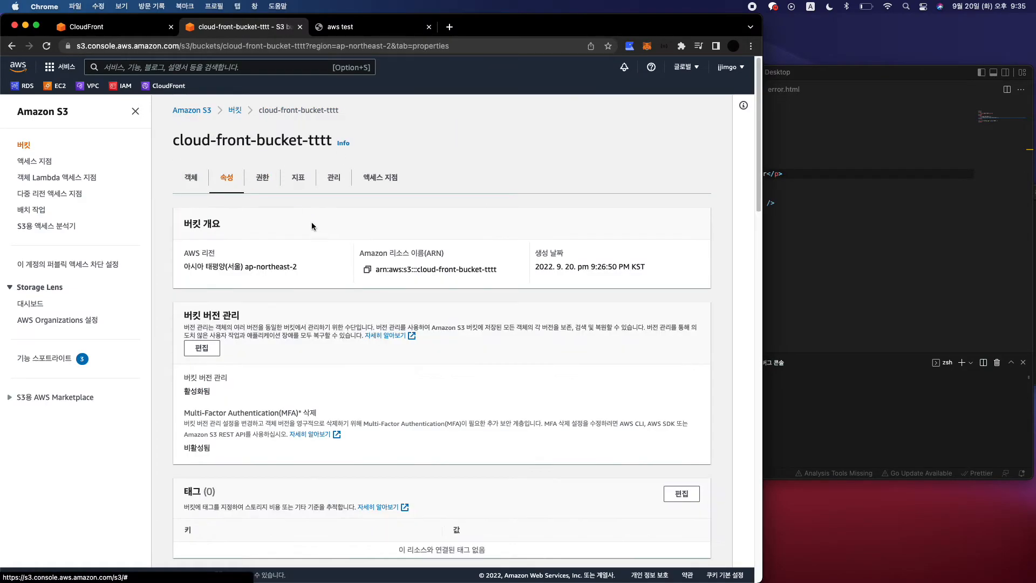
scroll(312, 222, down, 10)
scroll(309, 251, up, 15)
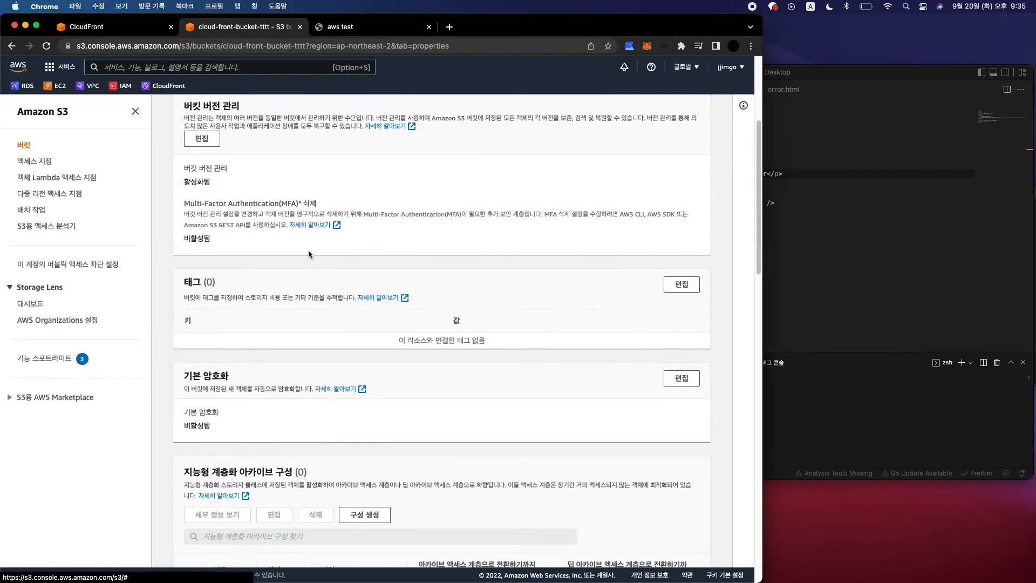
click(262, 178)
scroll(307, 313, down, 8)
scroll(285, 302, up, 5)
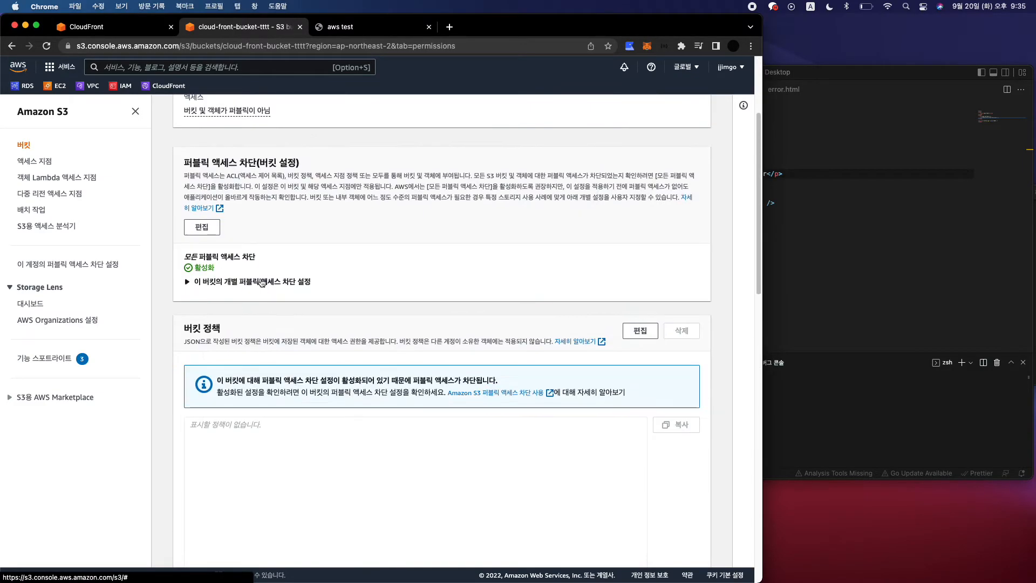
Examine the bucket's individual public access block settings and the empty bucket policy section.
click(188, 283)
click(187, 282)
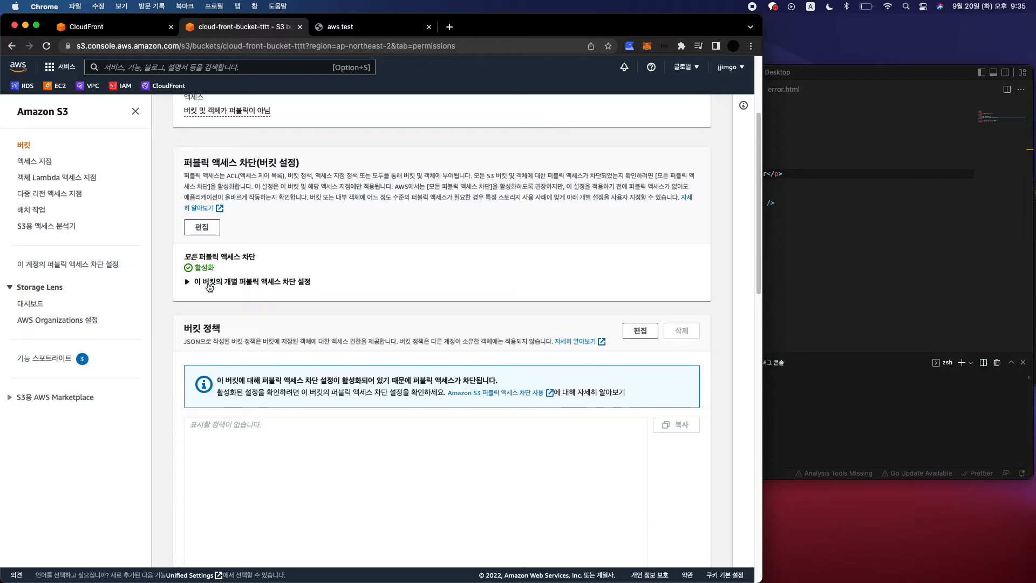
scroll(355, 252, down, 3)
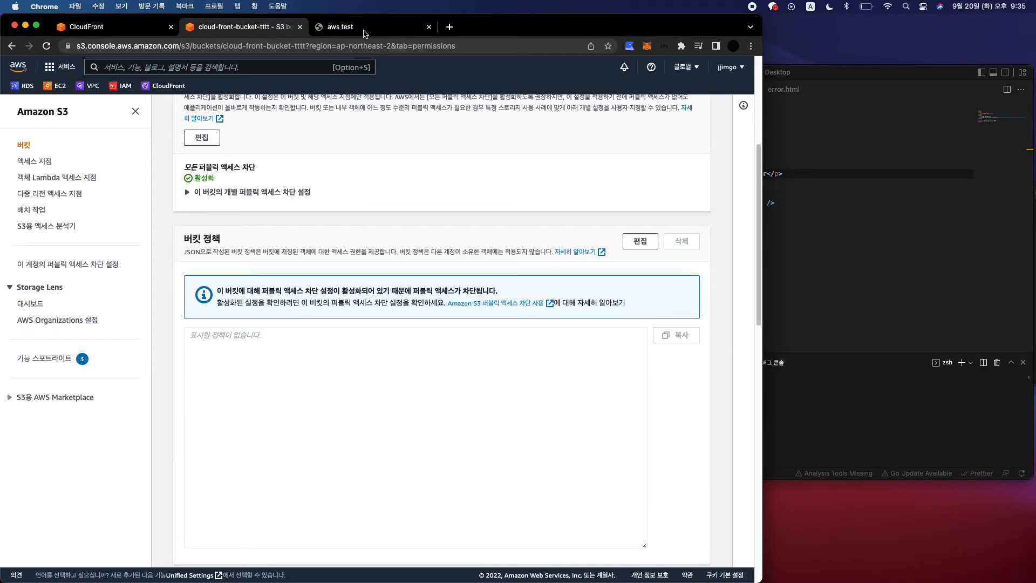
scroll(294, 263, down, 3)
drag(183, 193, 629, 513)
click(705, 384)
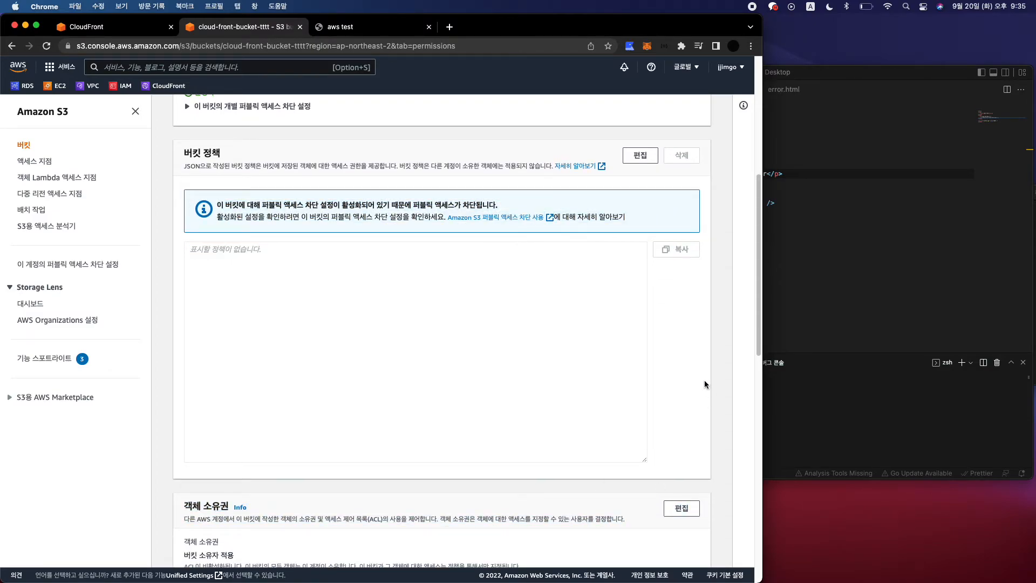
scroll(332, 200, up, 1)
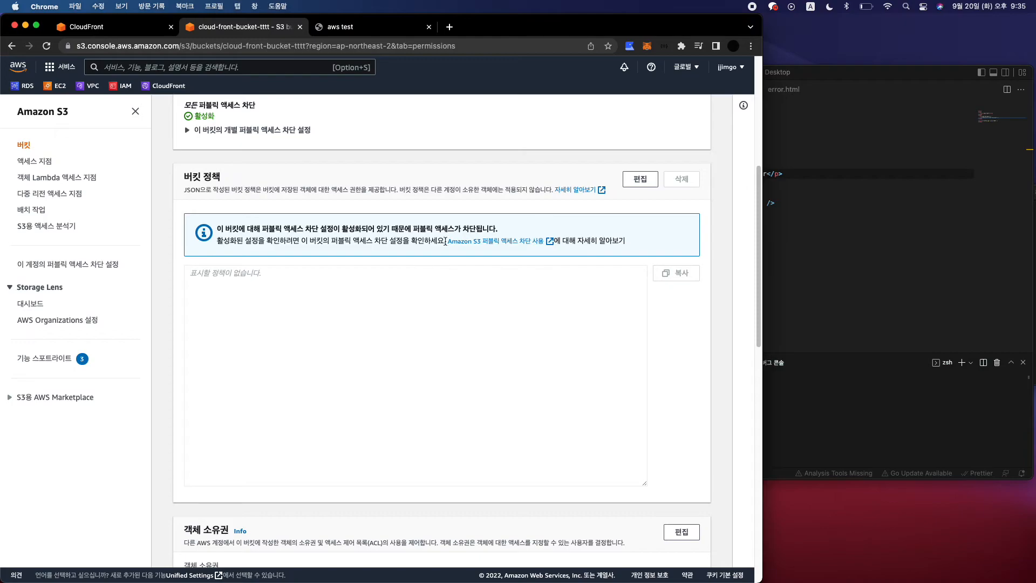
click(250, 285)
click(316, 177)
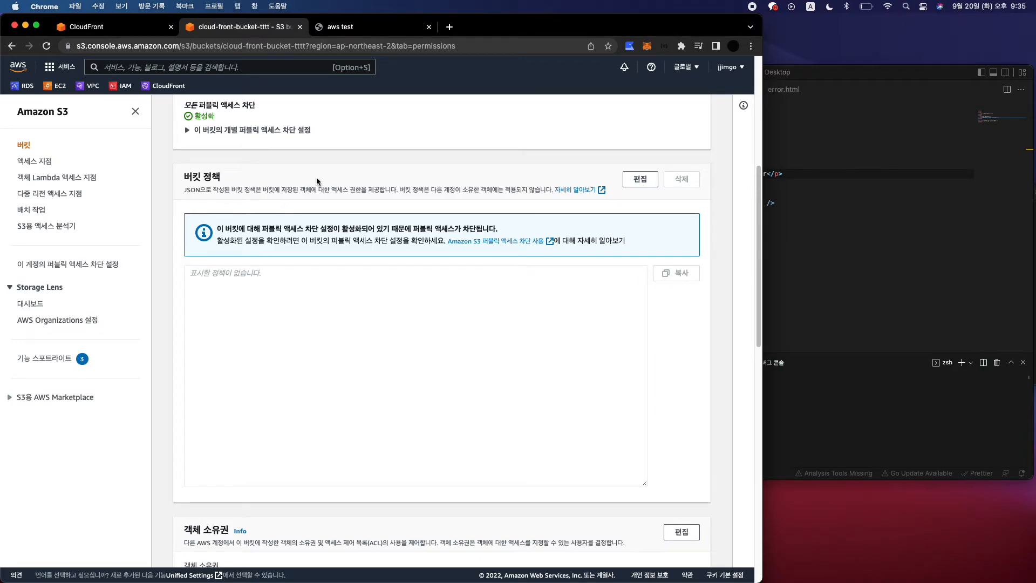
Switch to CloudFront and review the managed cache policies and the distribution's origins and behaviors, ending at its general details.
click(123, 32)
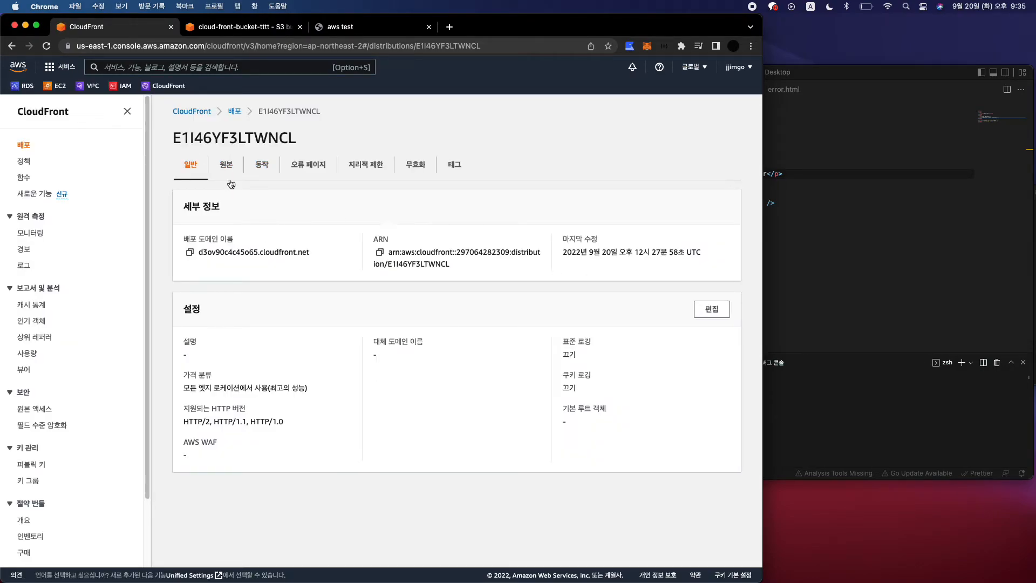
click(29, 162)
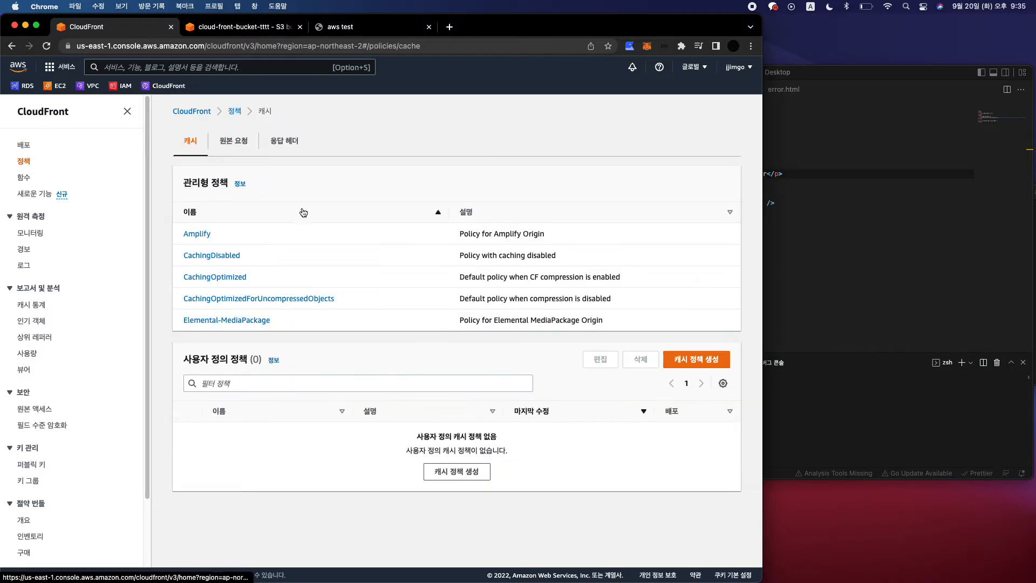
click(27, 147)
click(251, 219)
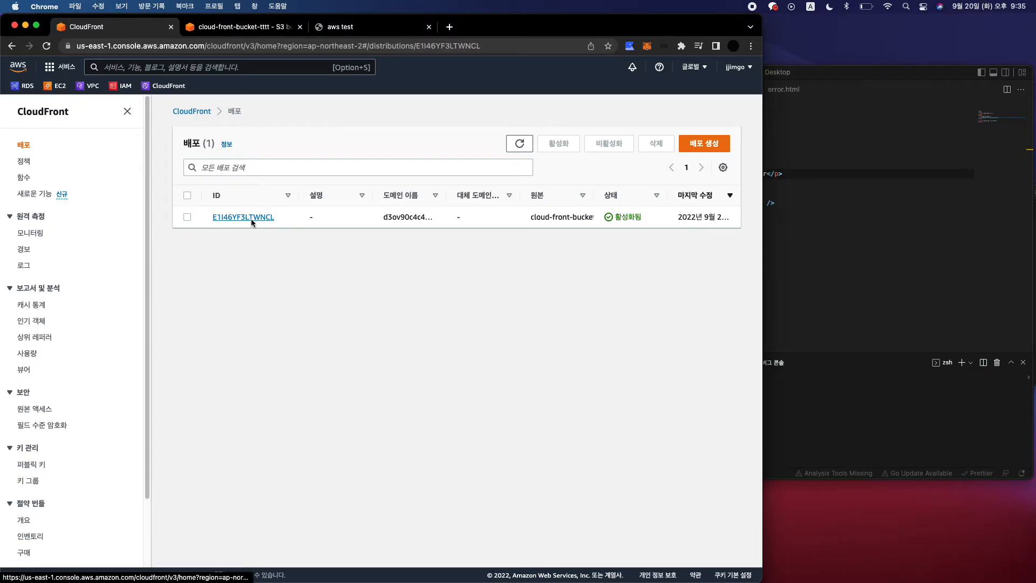
click(226, 165)
click(251, 168)
click(226, 164)
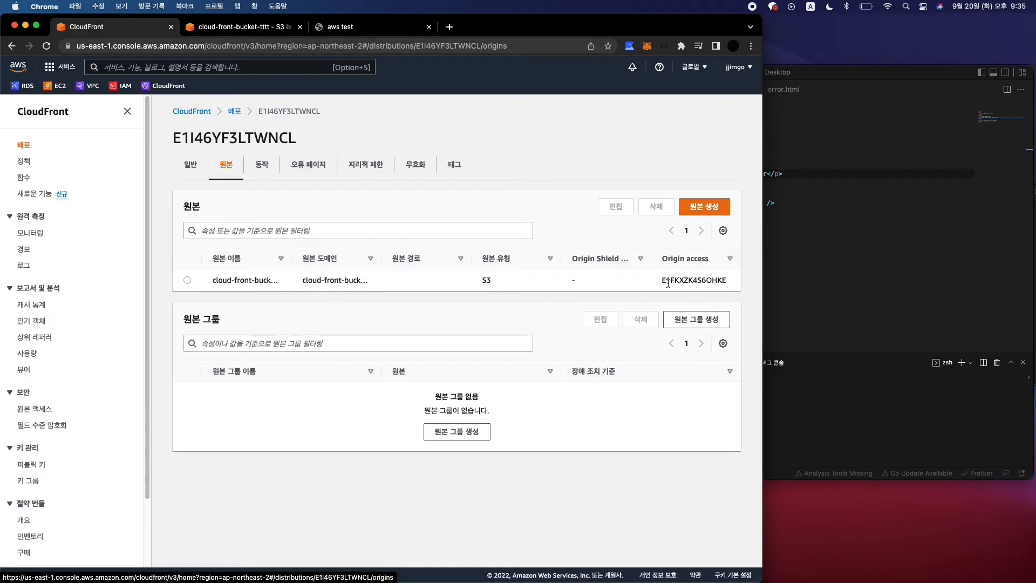
click(305, 165)
click(261, 166)
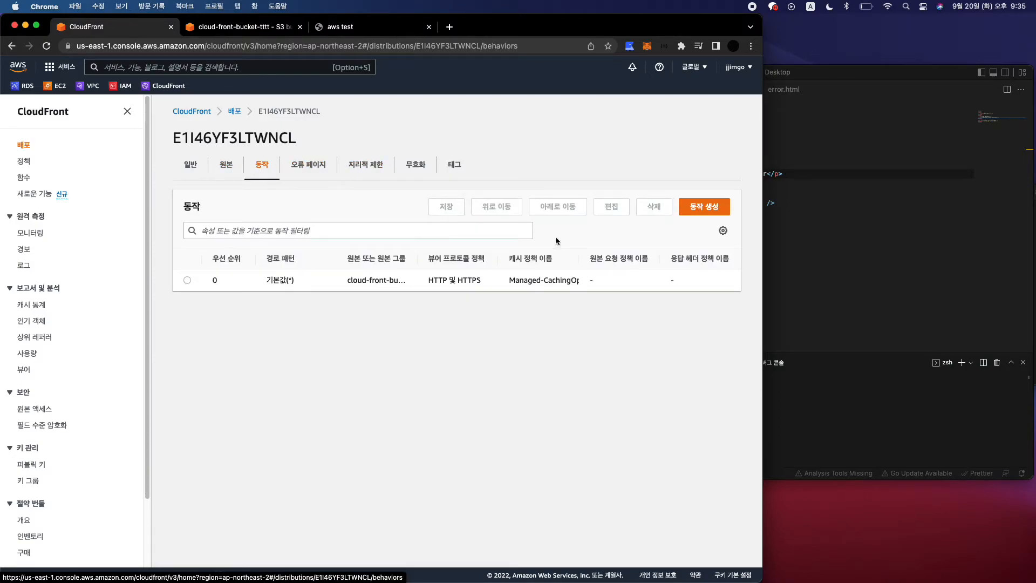
click(190, 164)
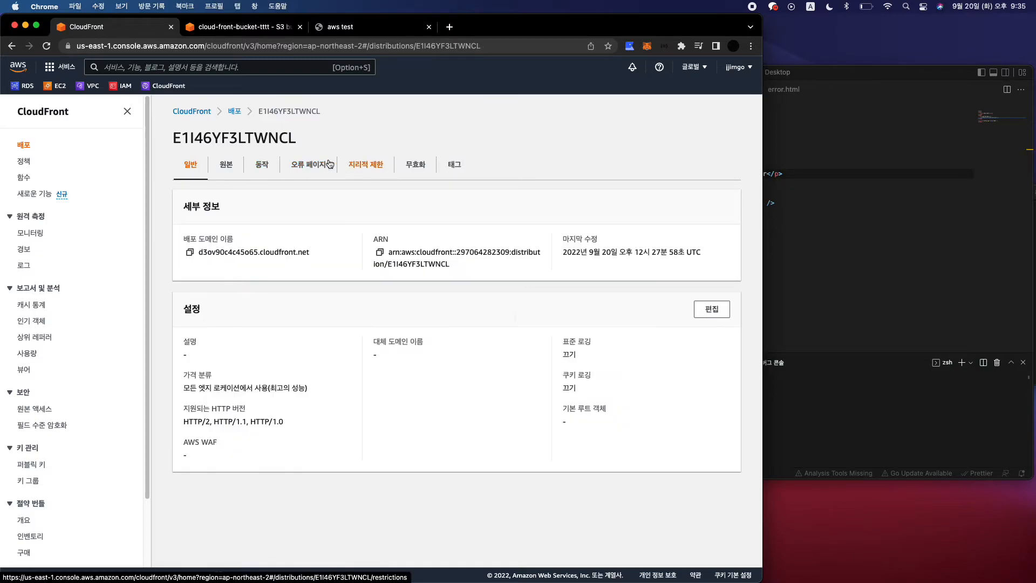
Try to open the distribution's copied ARN as a web address, and return to the distribution's details.
click(380, 252)
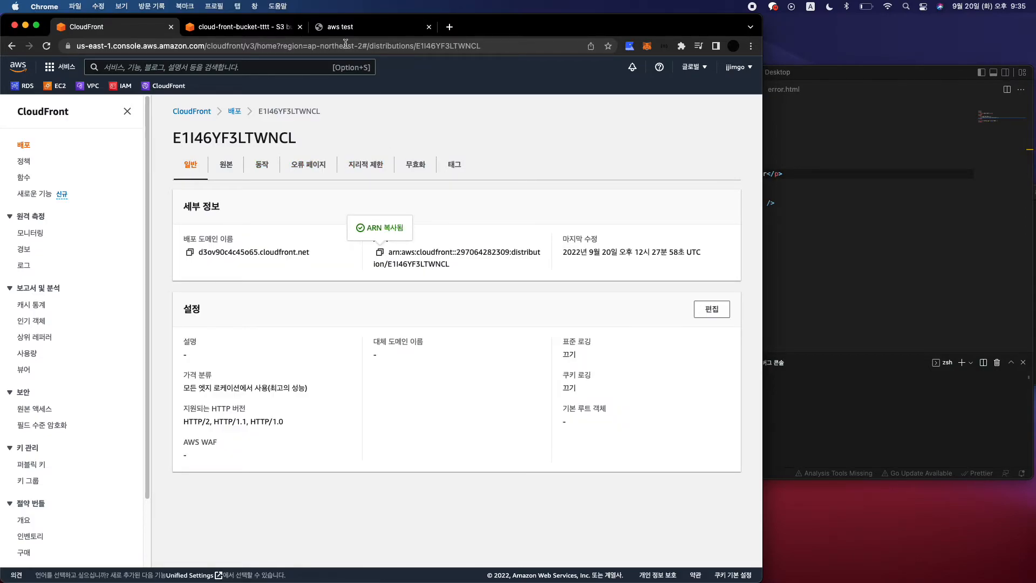
click(400, 27)
click(402, 47)
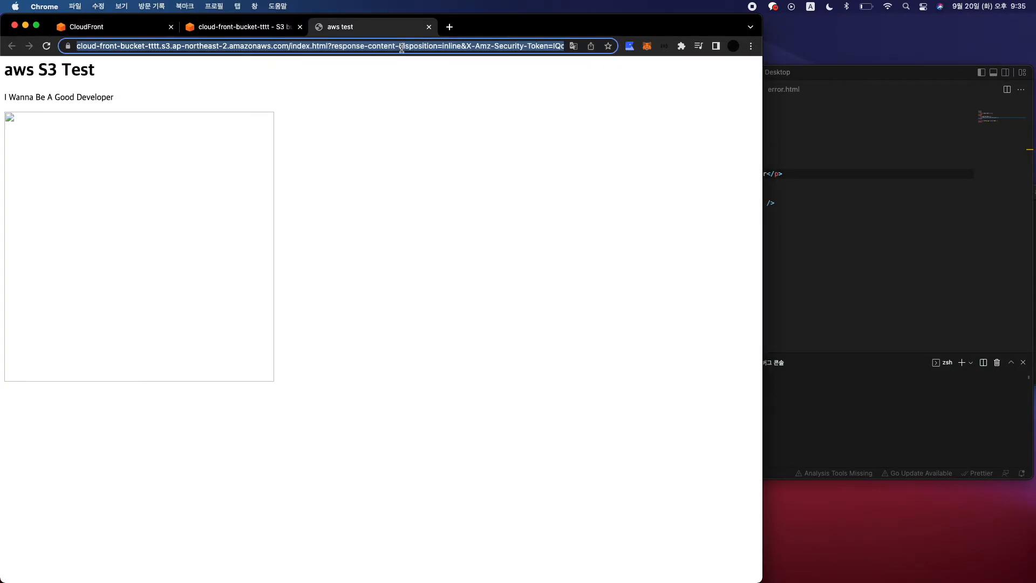
key(super+v)
key(Return)
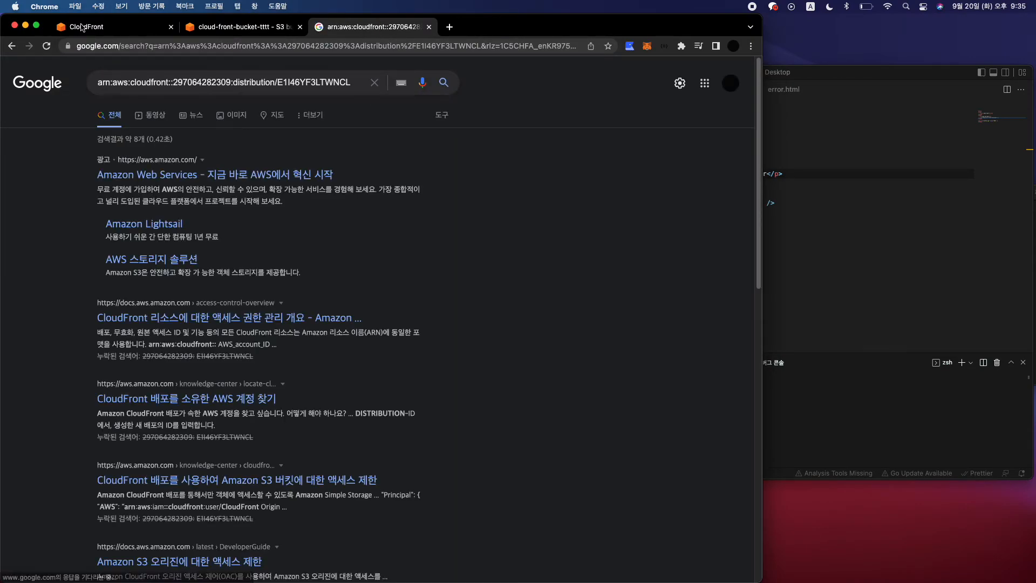
click(81, 27)
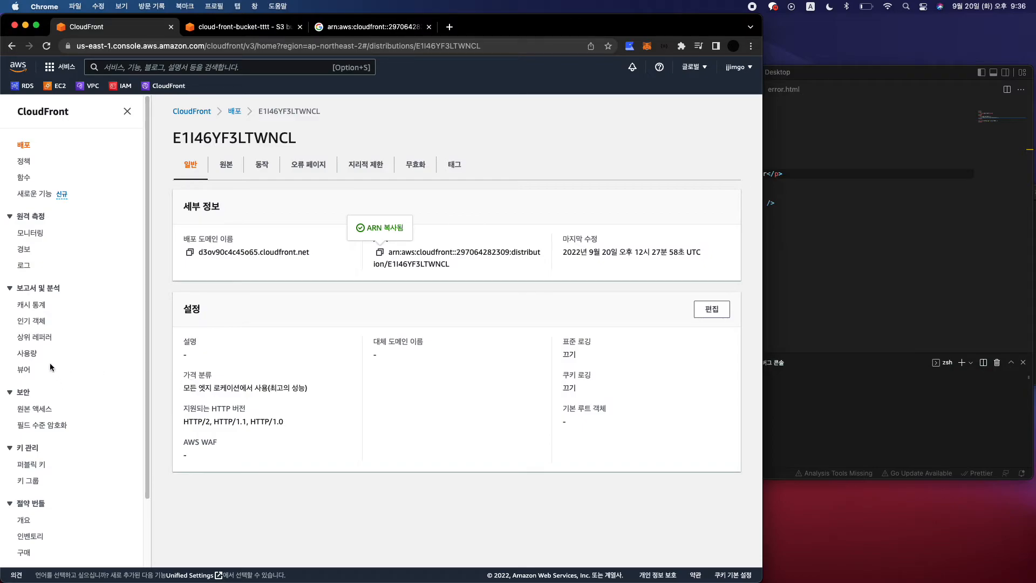
Review the distribution's origins, behaviors, error pages, geographic restrictions, invalidations and tags.
click(233, 173)
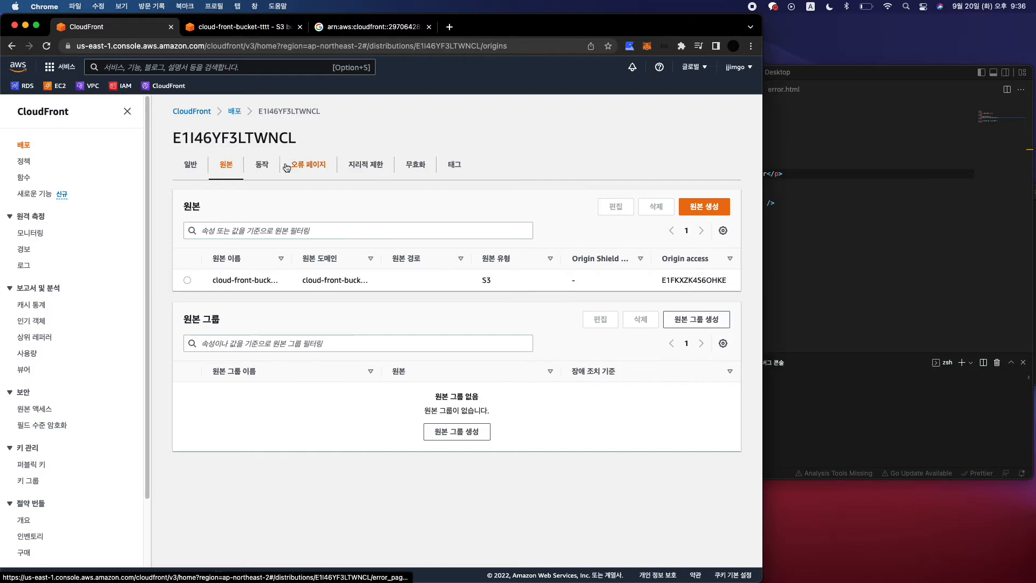
click(266, 172)
click(310, 171)
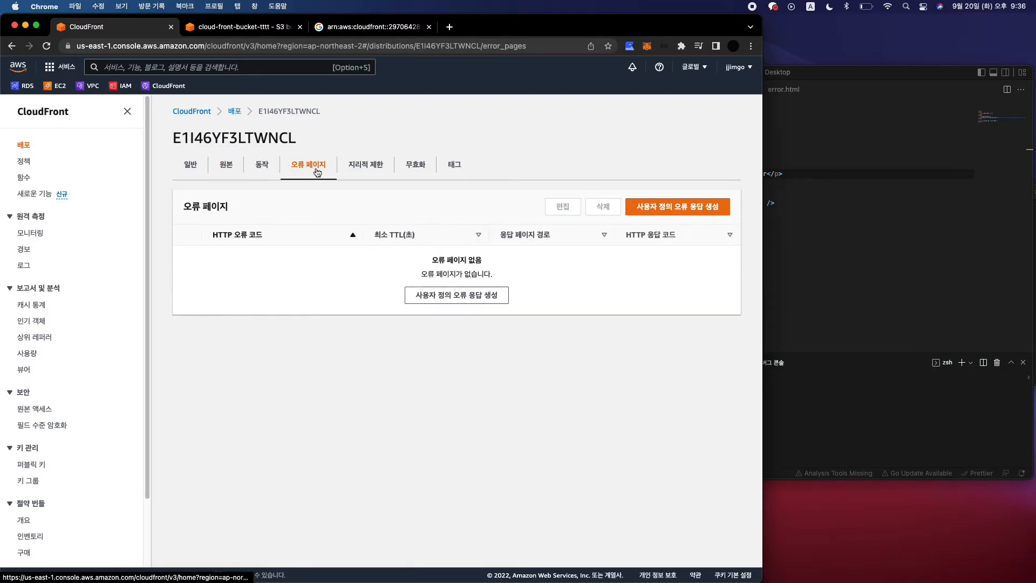
click(365, 170)
click(415, 169)
click(469, 175)
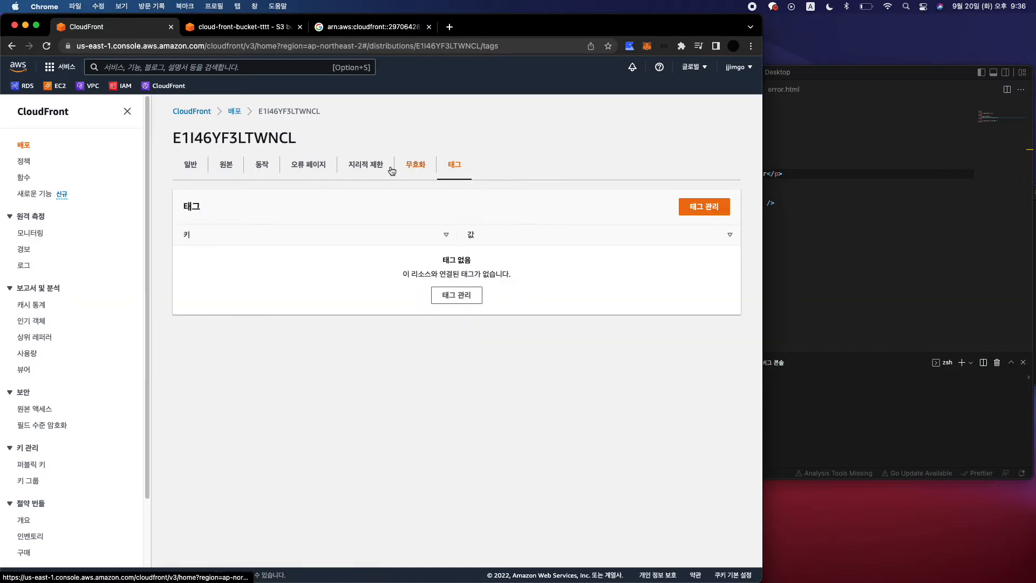
Copy the distribution domain name and test access to d3ov90c4c45o65.cloudfront.net in the browser.
click(202, 172)
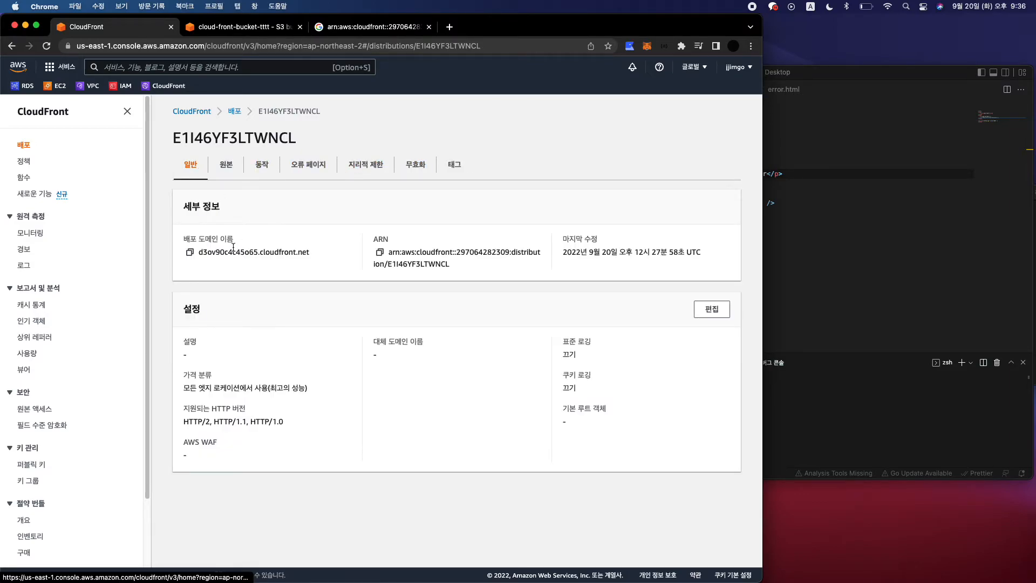
click(189, 252)
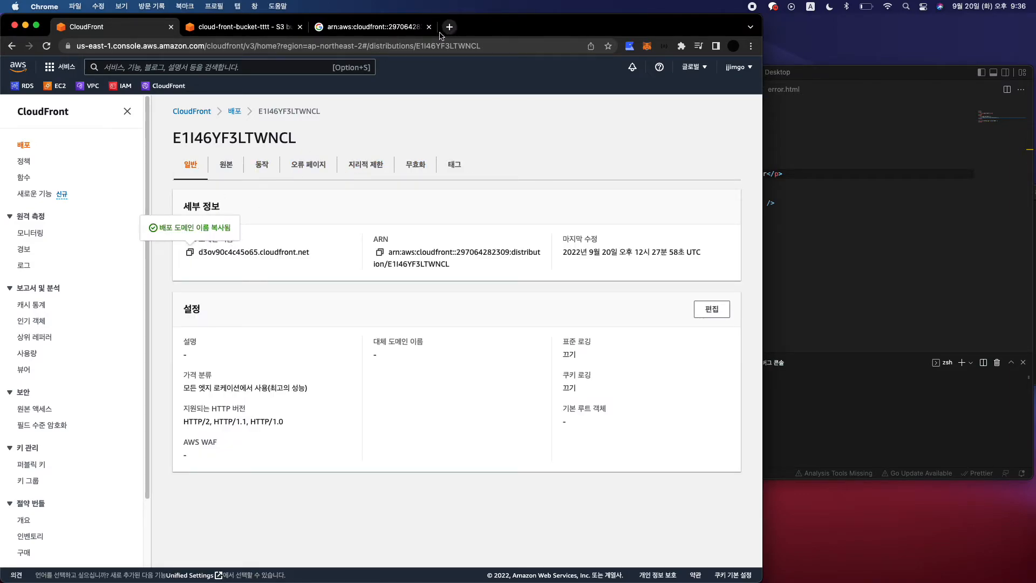
click(372, 27)
click(371, 47)
key(super+v)
key(Return)
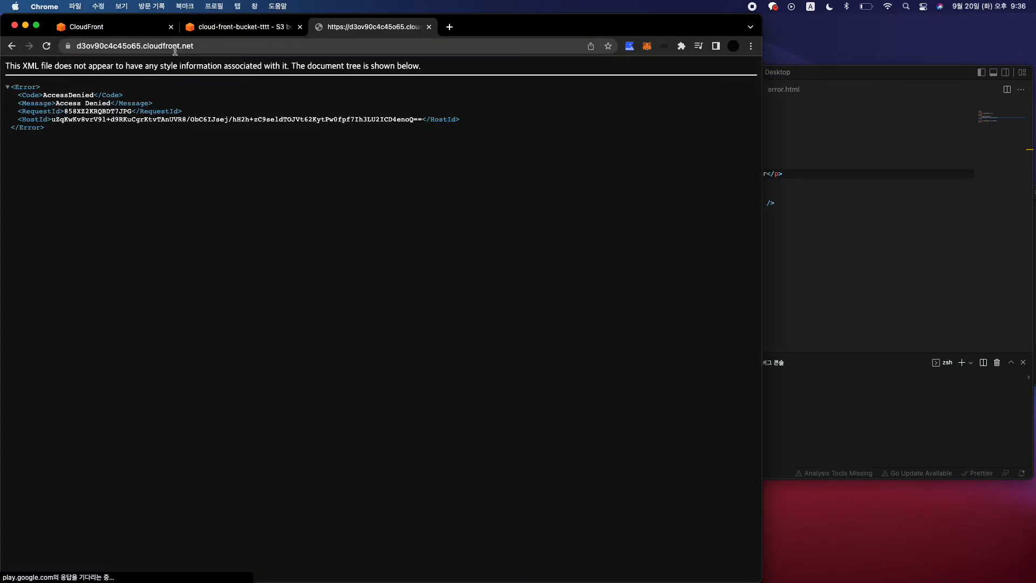
click(224, 46)
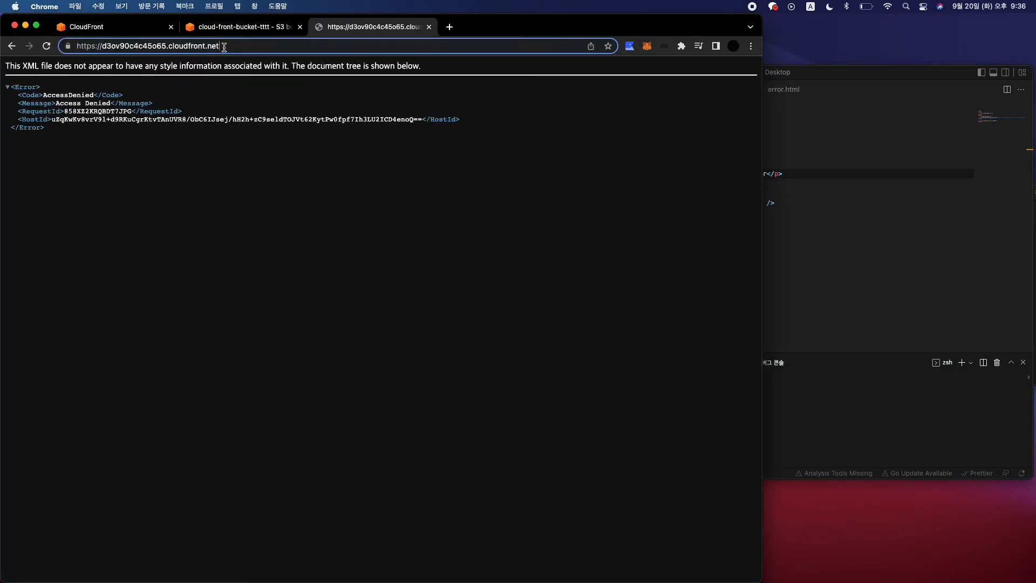
click(241, 114)
click(160, 47)
click(244, 48)
Return to cloud-front-bucket-tttt and look up the file names in its object list.
click(114, 33)
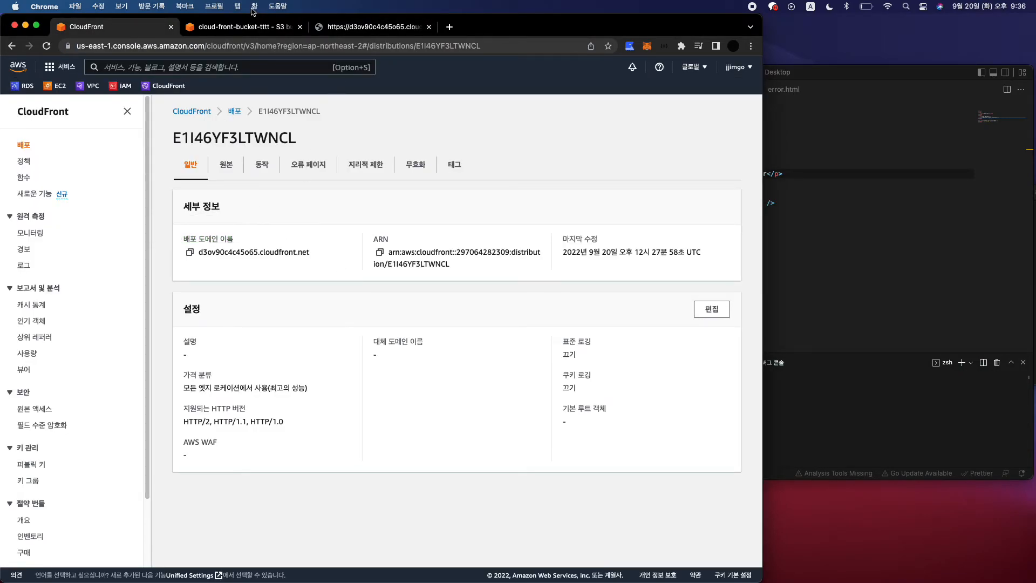
click(255, 28)
scroll(230, 177, up, 5)
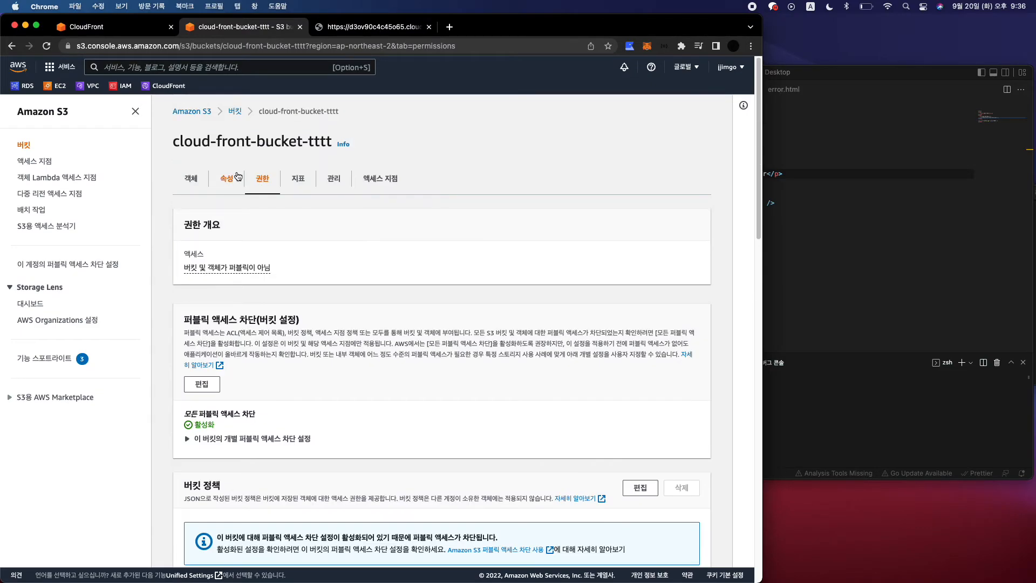
click(210, 189)
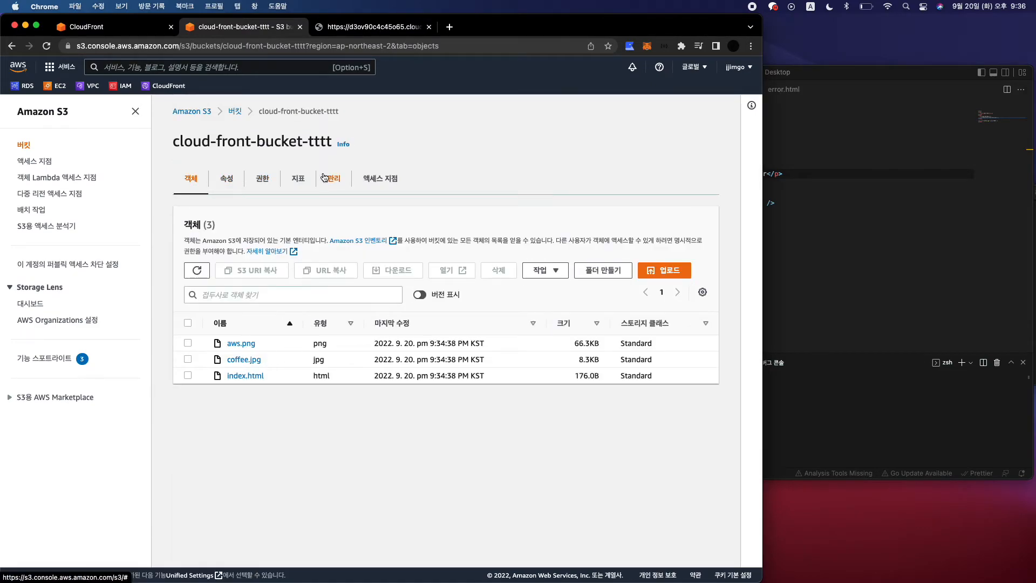
Test access to /index.html on the CloudFront domain and select the whole response text.
click(362, 26)
click(289, 45)
click(290, 46)
text(/)
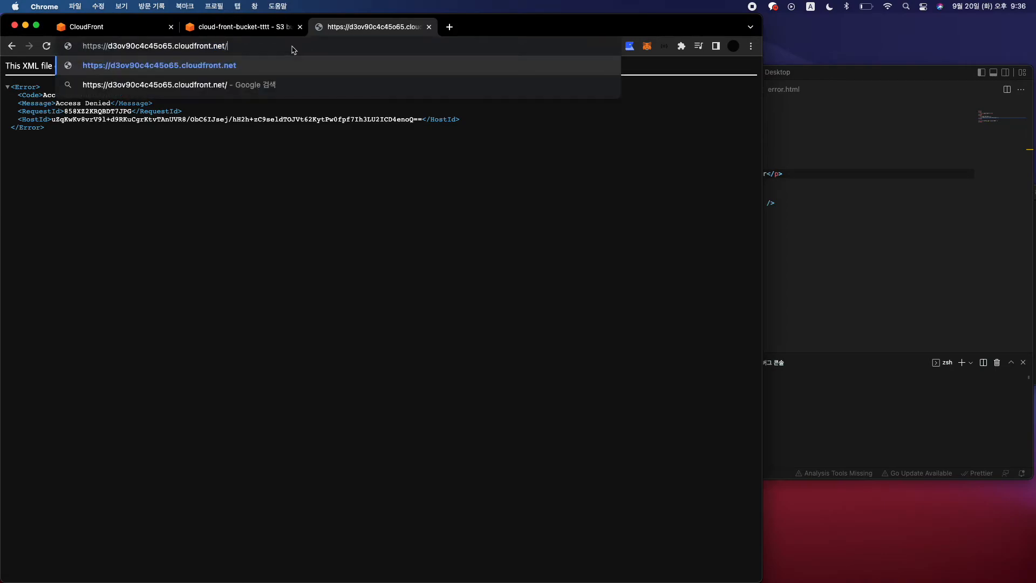
text(index.html)
key(Return)
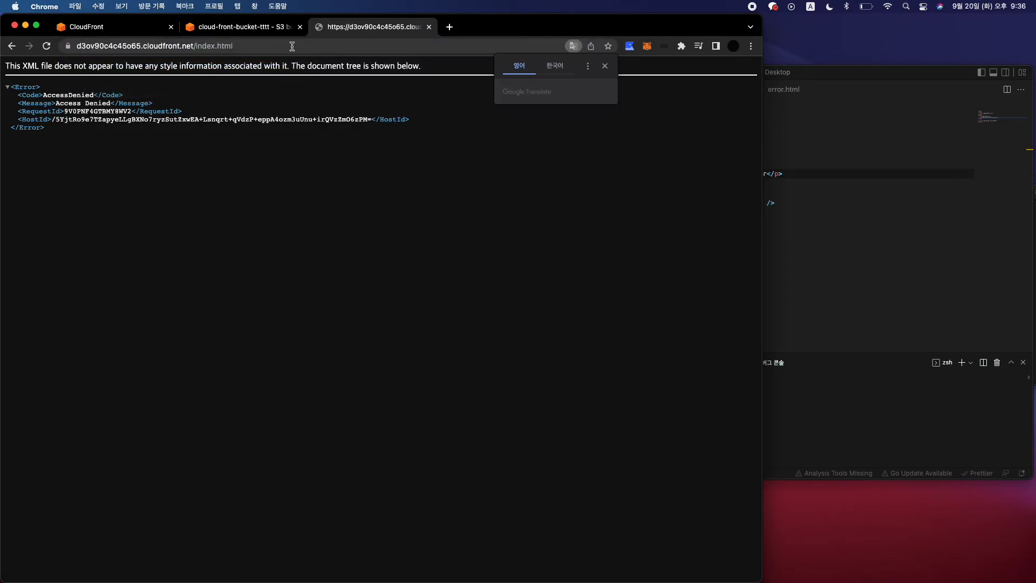
click(213, 177)
key(super+a)
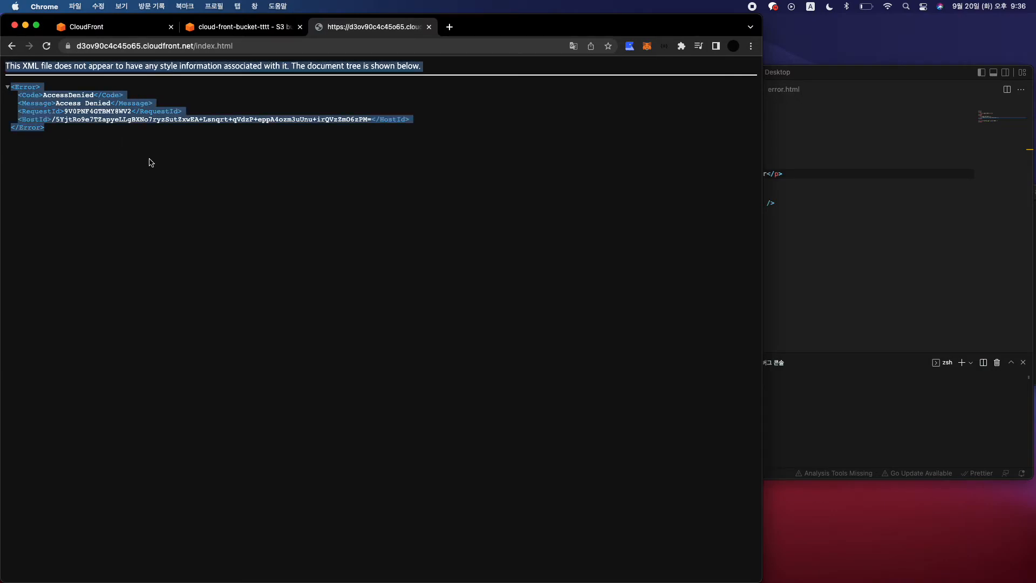
Recheck the properties, public access block and bucket policy of cloud-front-bucket-tttt, and return to the CloudFront distribution's details.
click(104, 32)
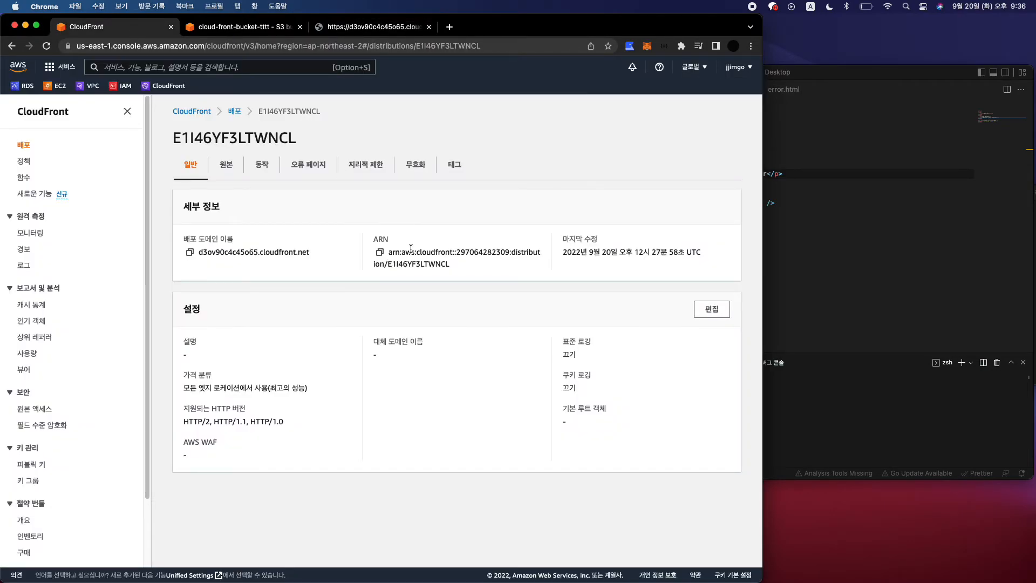
click(232, 27)
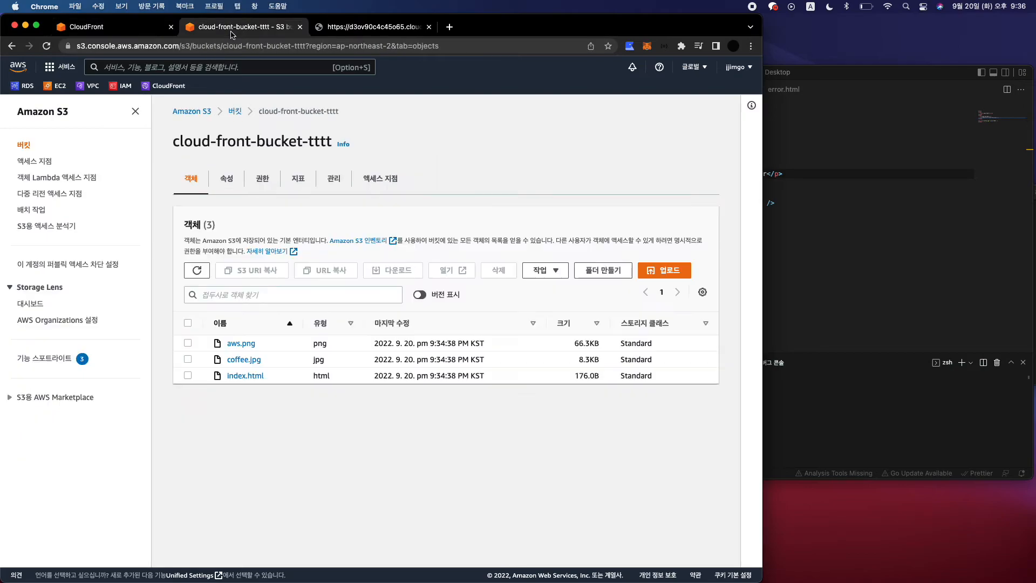
click(225, 186)
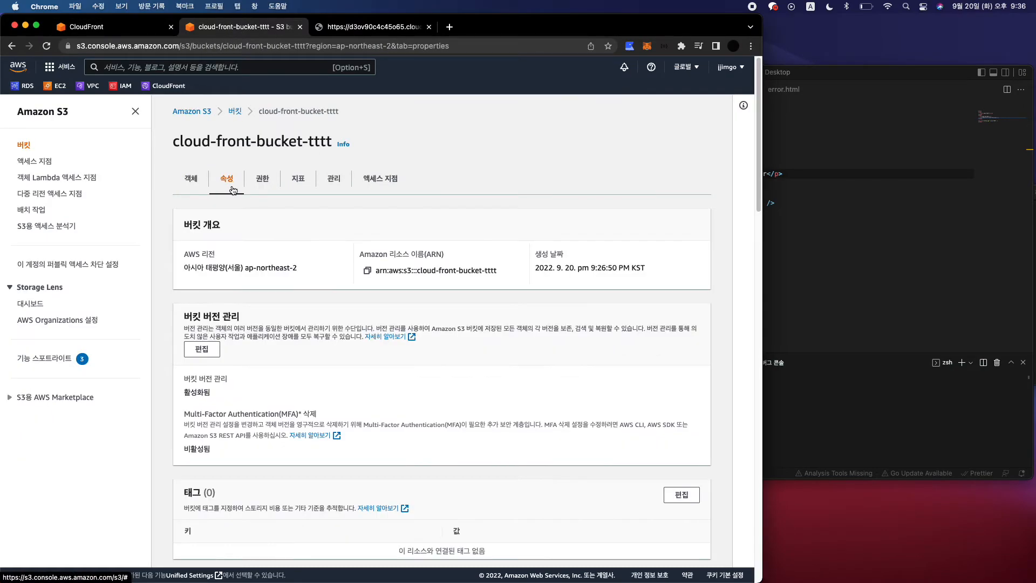
scroll(321, 266, down, 4)
scroll(317, 268, up, 4)
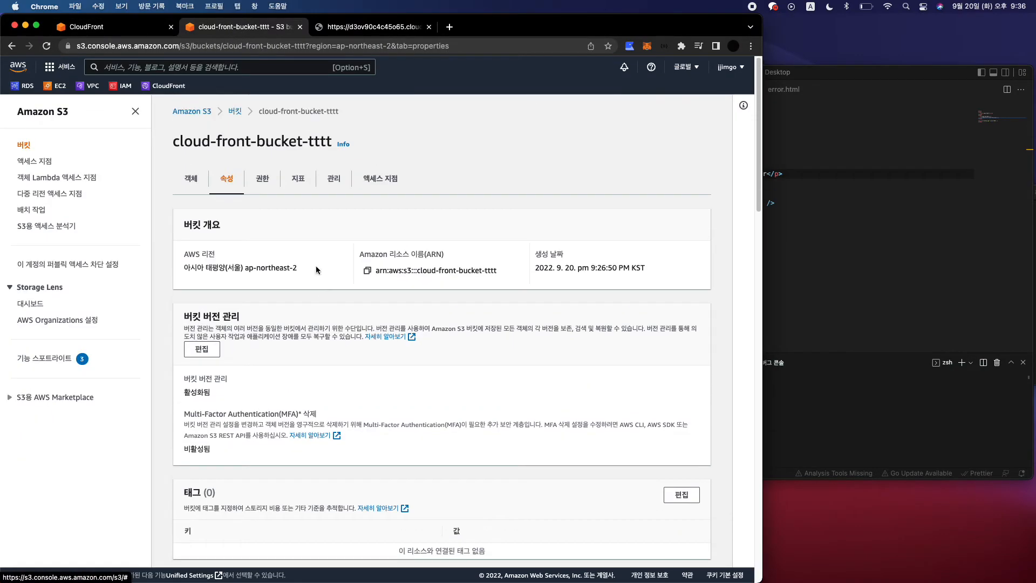
click(261, 178)
scroll(273, 316, down, 6)
scroll(244, 319, up, 6)
scroll(243, 318, down, 3)
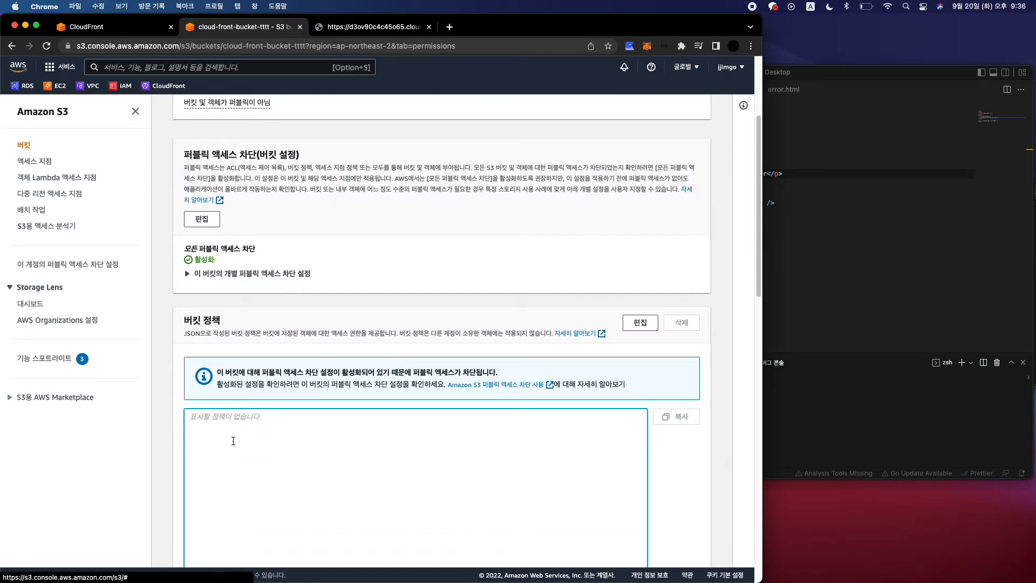
scroll(267, 411, down, 2)
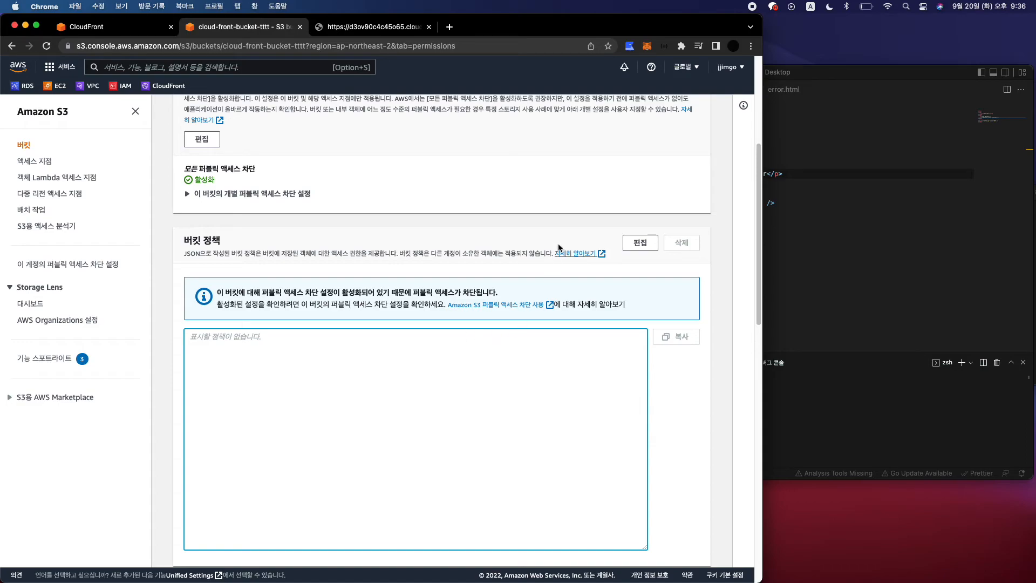
click(144, 33)
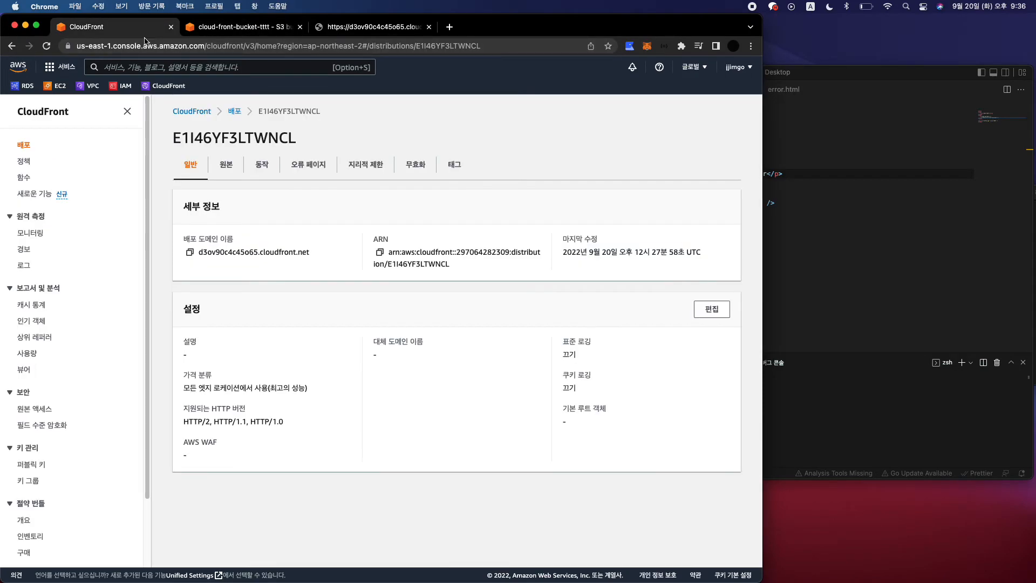
Review the distribution's behaviors, geographic restrictions and invalidations, look over the managed cache policies, and return to the distribution list.
click(24, 146)
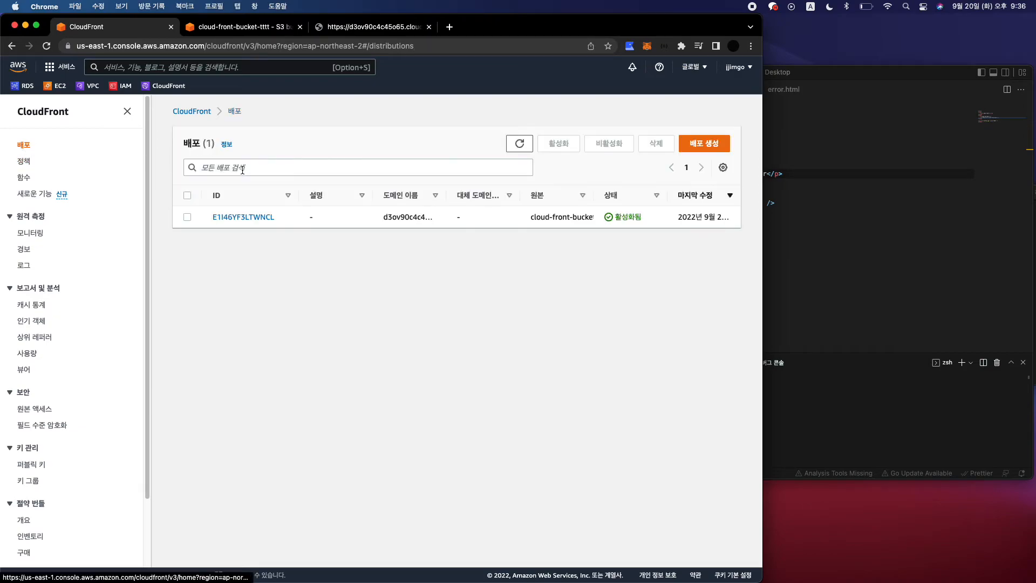
click(248, 218)
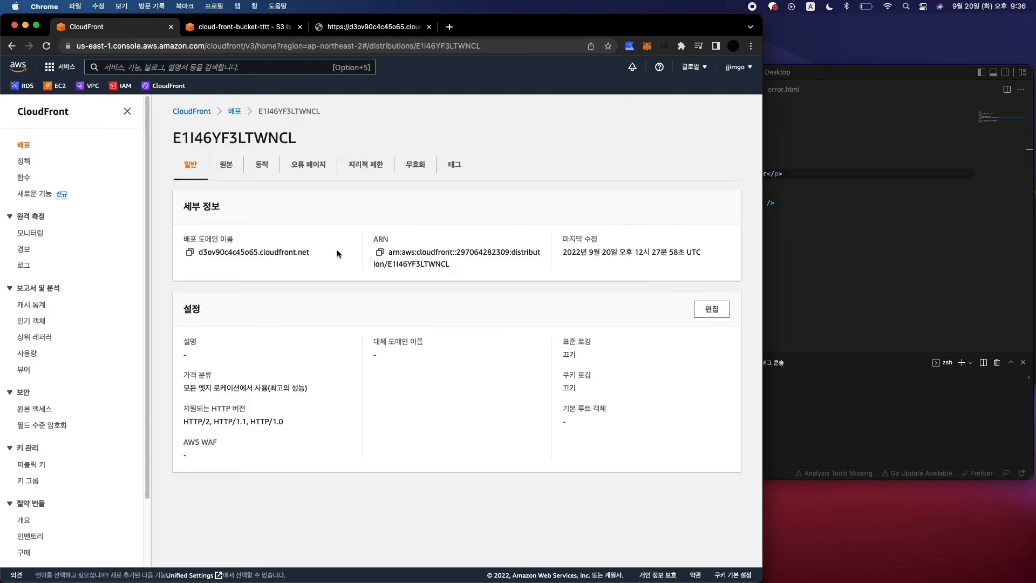
click(262, 165)
click(307, 165)
click(276, 169)
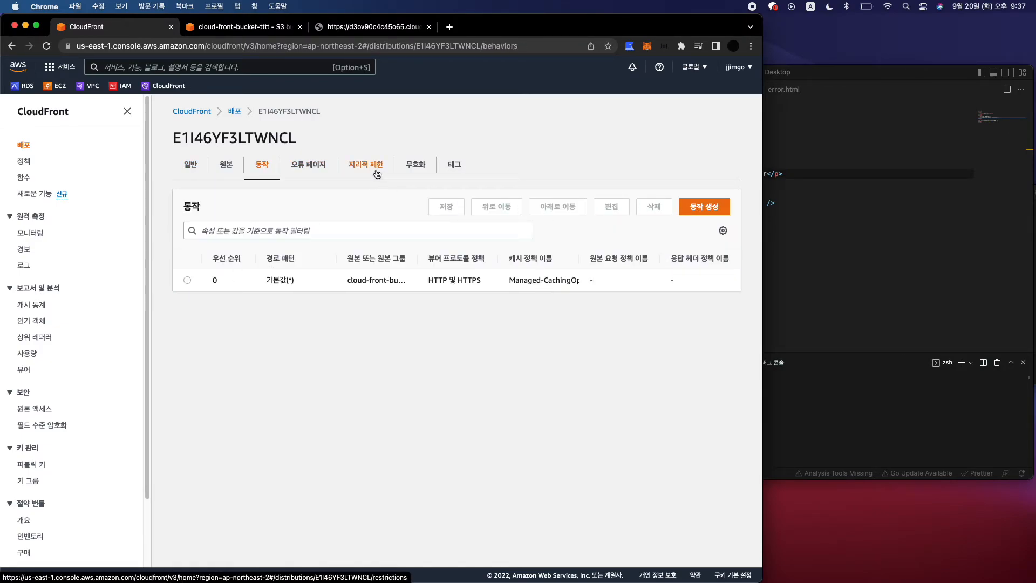
click(451, 166)
click(422, 166)
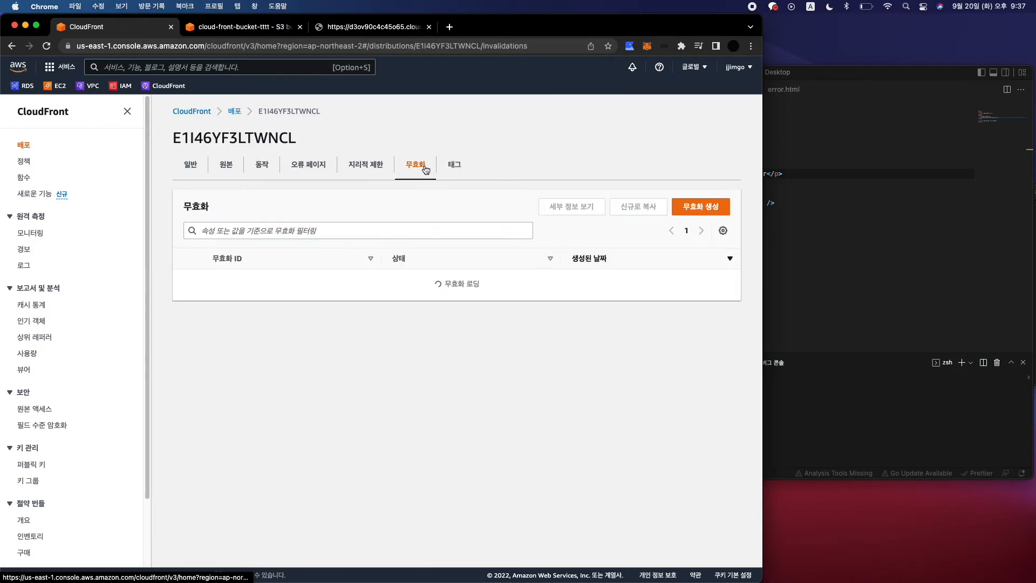
click(369, 167)
click(416, 166)
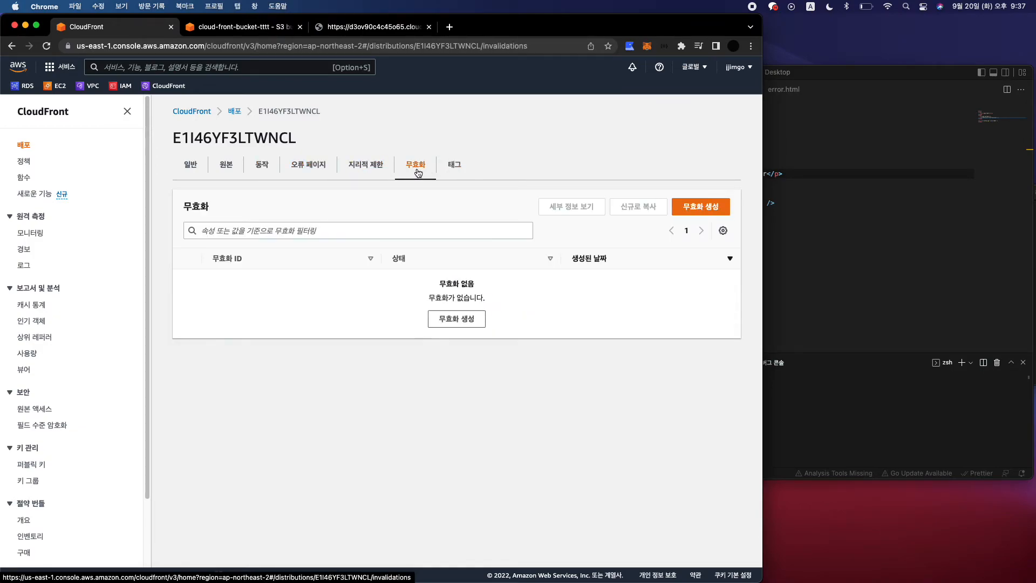
click(24, 162)
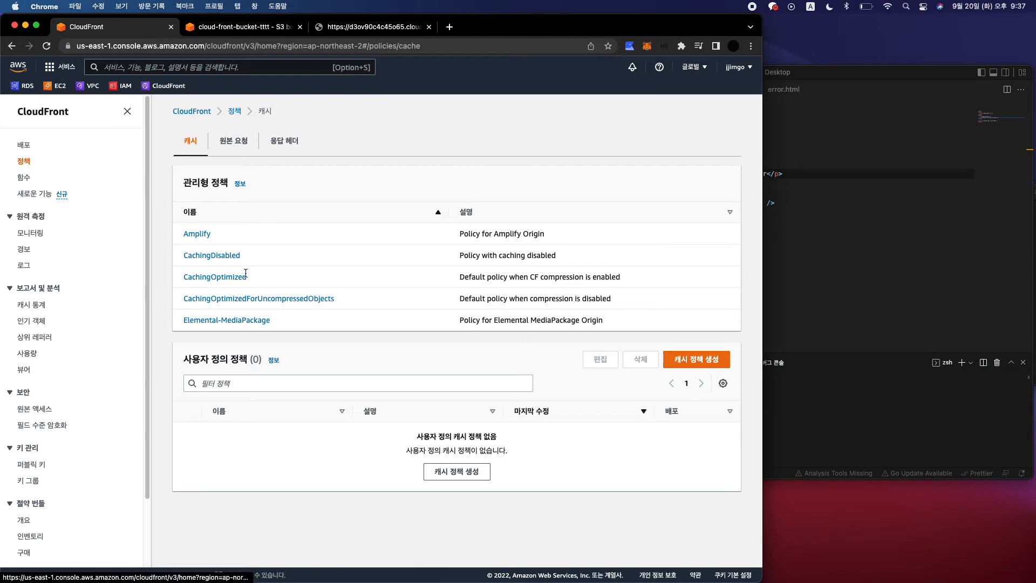
click(23, 149)
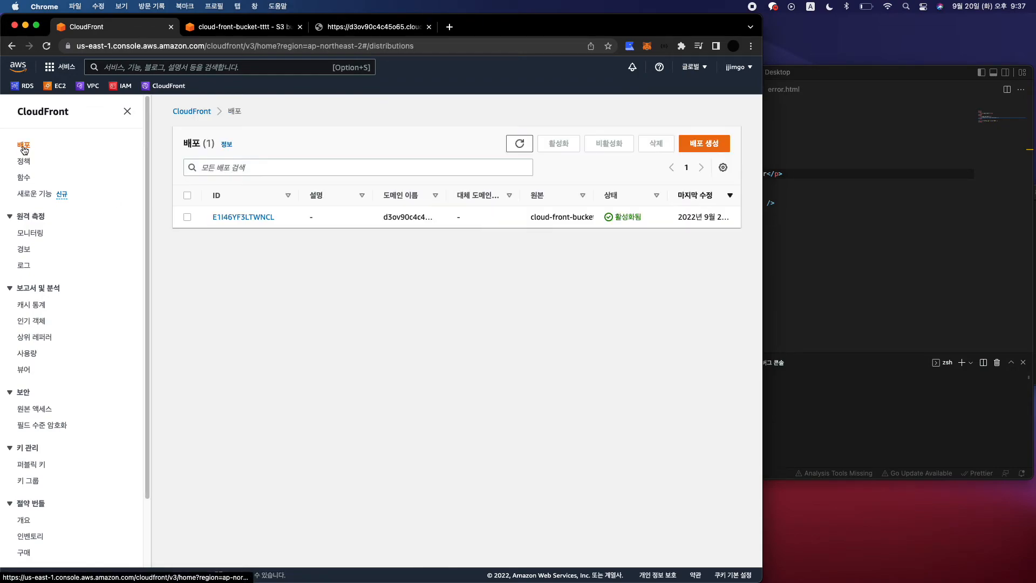
Edit the distribution's general settings and set the default root object to index.html.
click(250, 218)
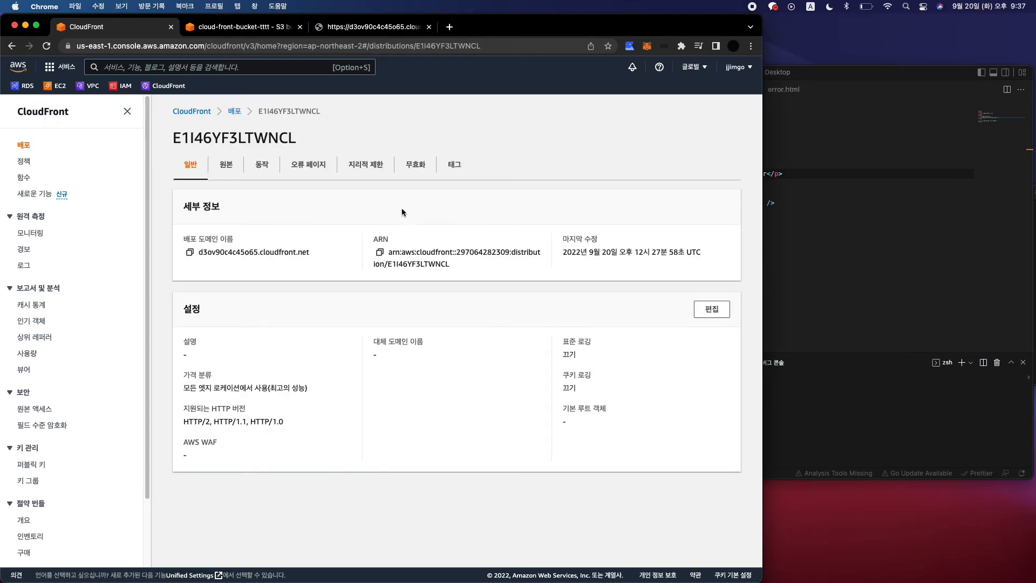
click(712, 310)
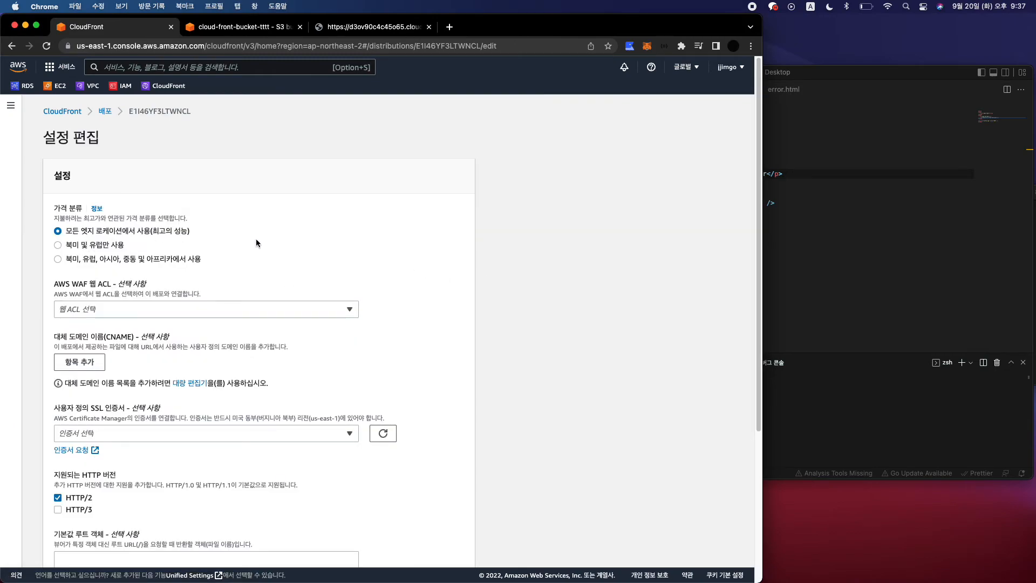
scroll(412, 254, down, 5)
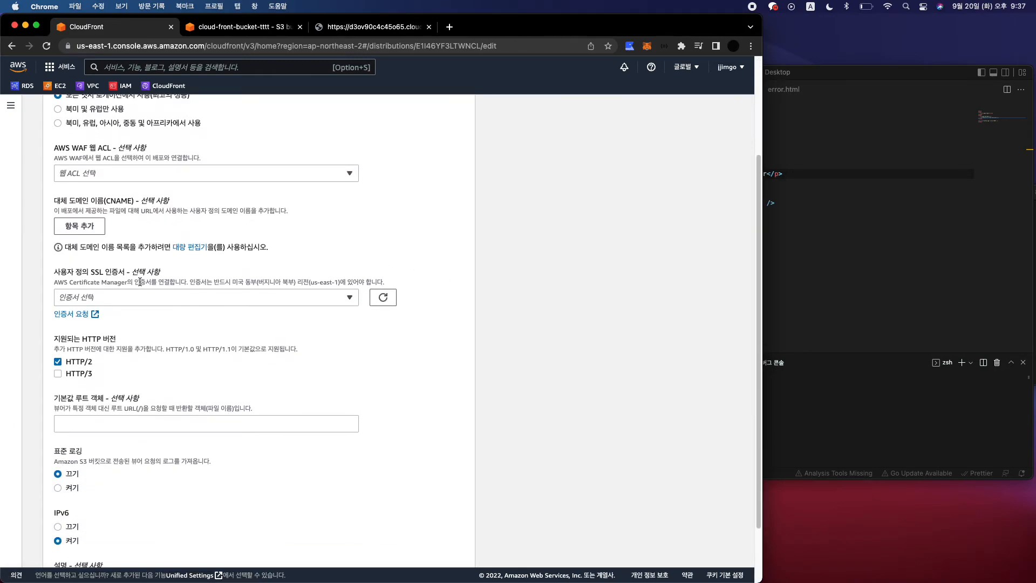
scroll(351, 352, down, 3)
click(241, 349)
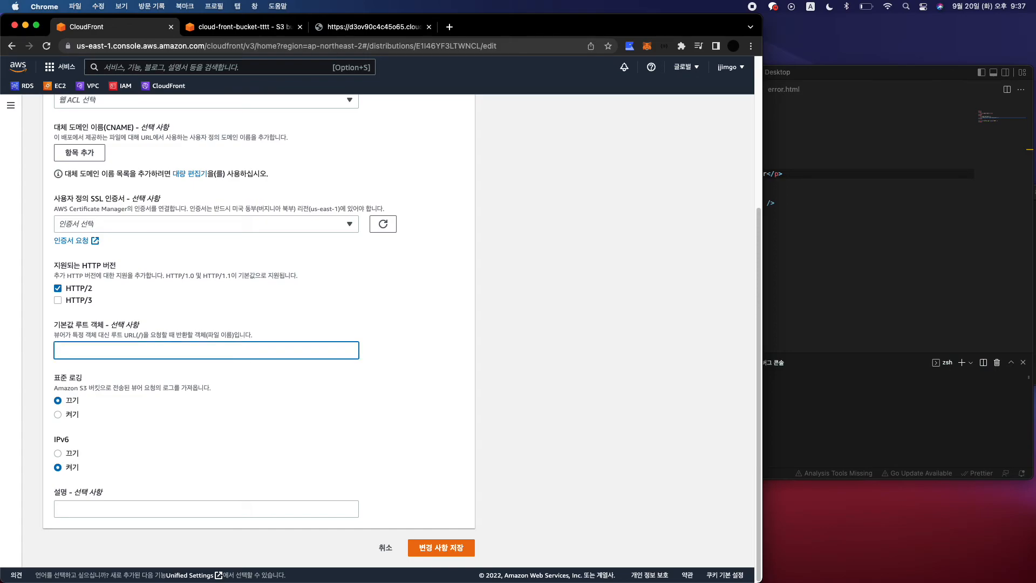
click(302, 332)
Check the web ACL and custom SSL certificate options, and save the distribution's settings.
scroll(373, 361, up, 5)
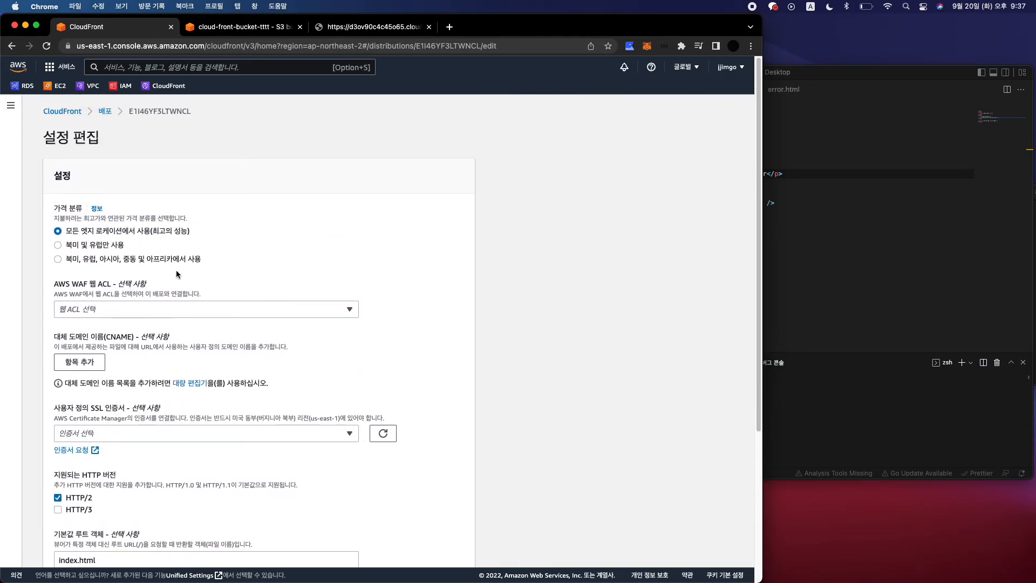
click(132, 312)
click(158, 305)
scroll(426, 272, down, 3)
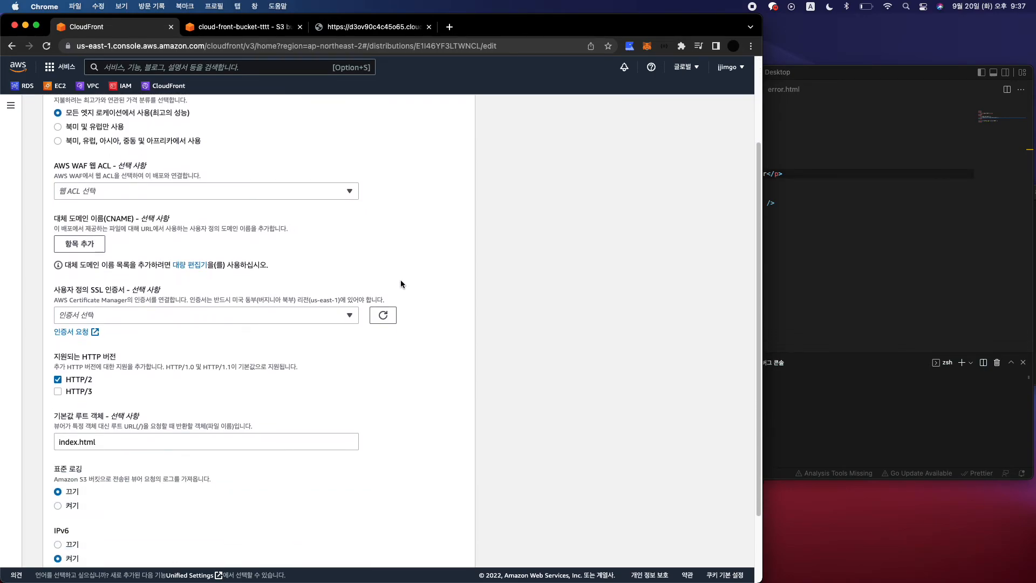
click(237, 319)
click(248, 317)
scroll(413, 380, down, 2)
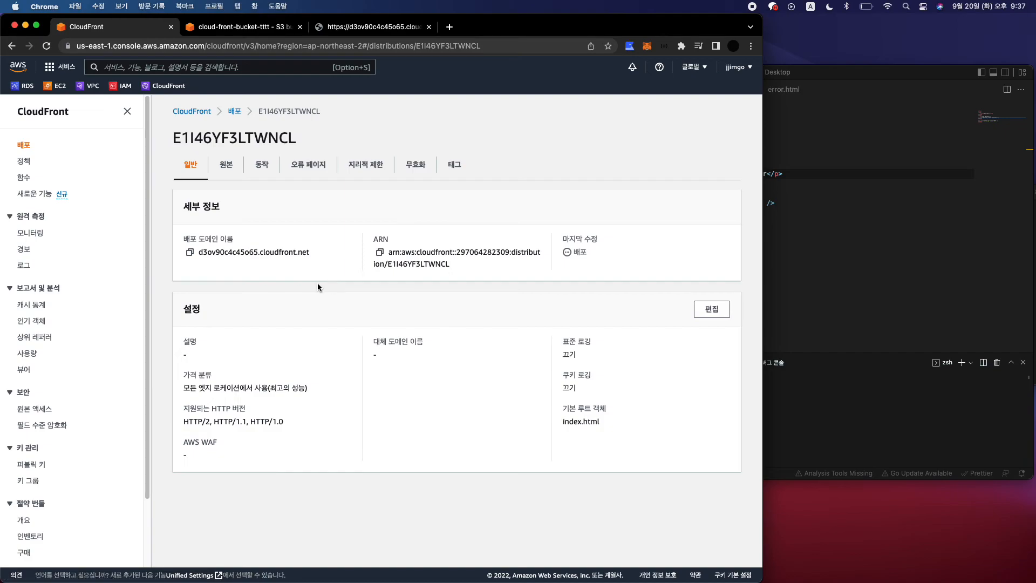
Copy the distribution's ARN and look it up in the browser tab used for the access test.
drag(198, 252, 295, 252)
click(339, 233)
click(379, 252)
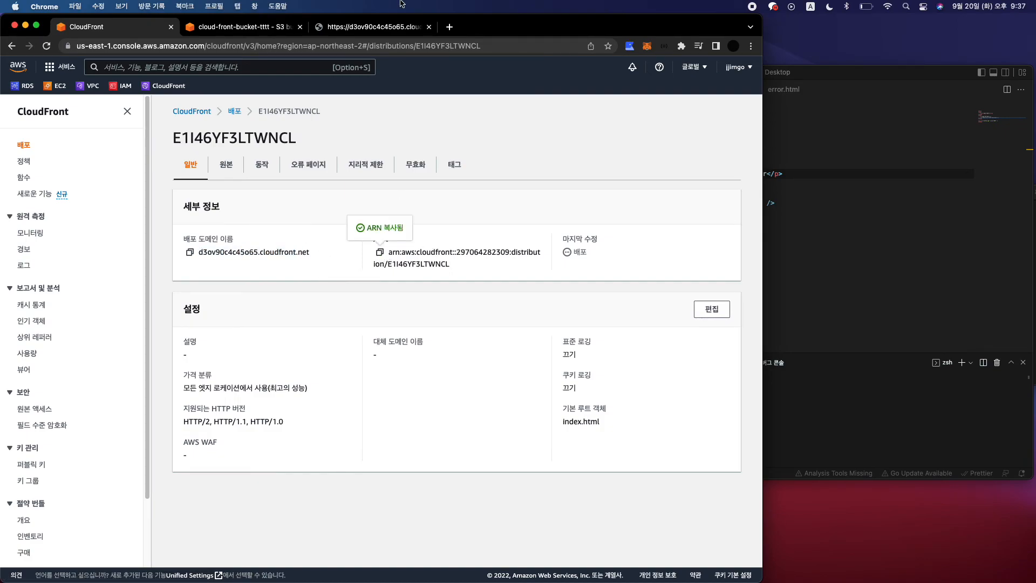
click(369, 28)
click(375, 43)
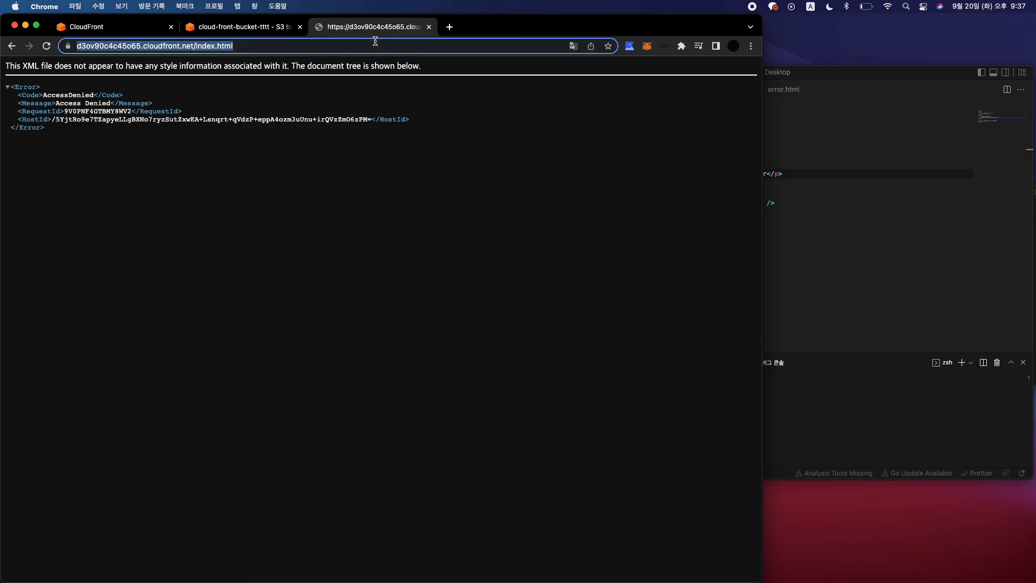
key(super+v)
key(Return)
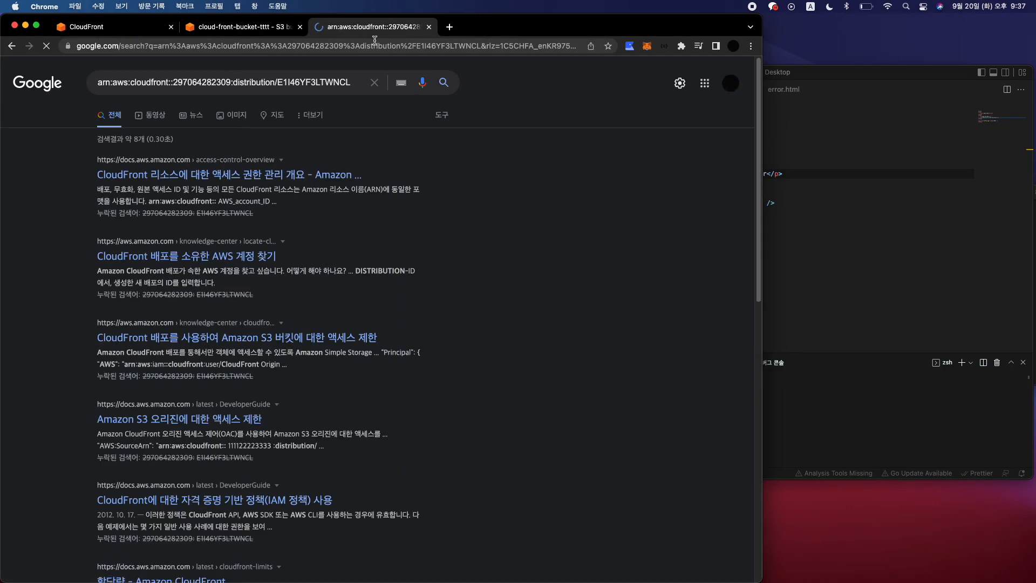
Return to the distribution's details and view its origins.
click(168, 21)
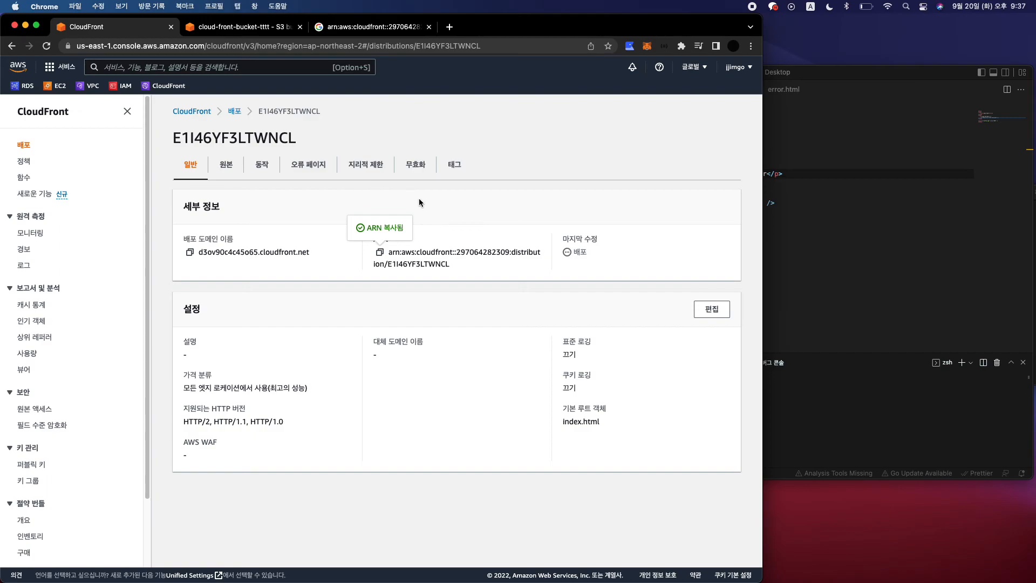
double_click(440, 253)
click(380, 233)
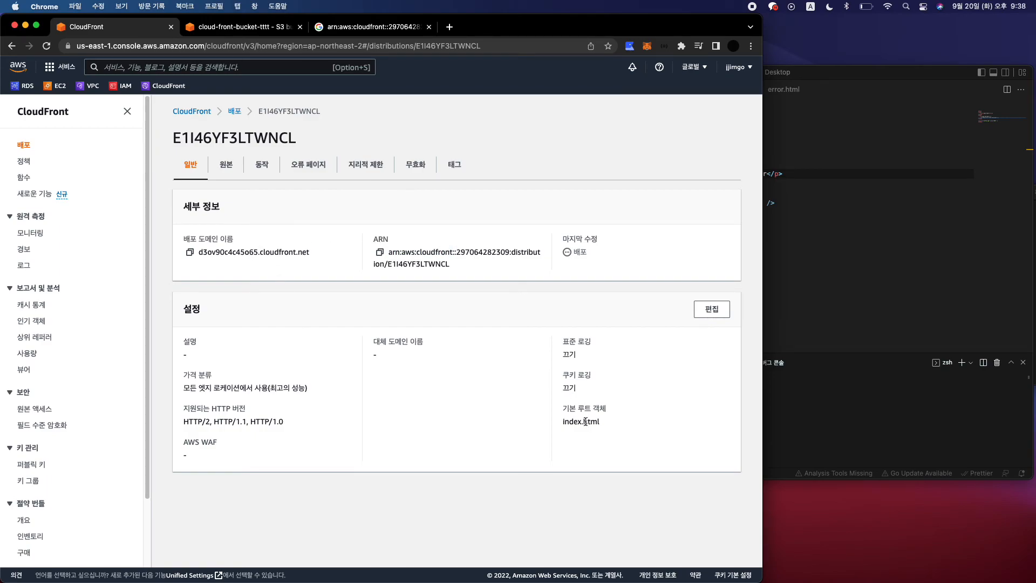
click(230, 164)
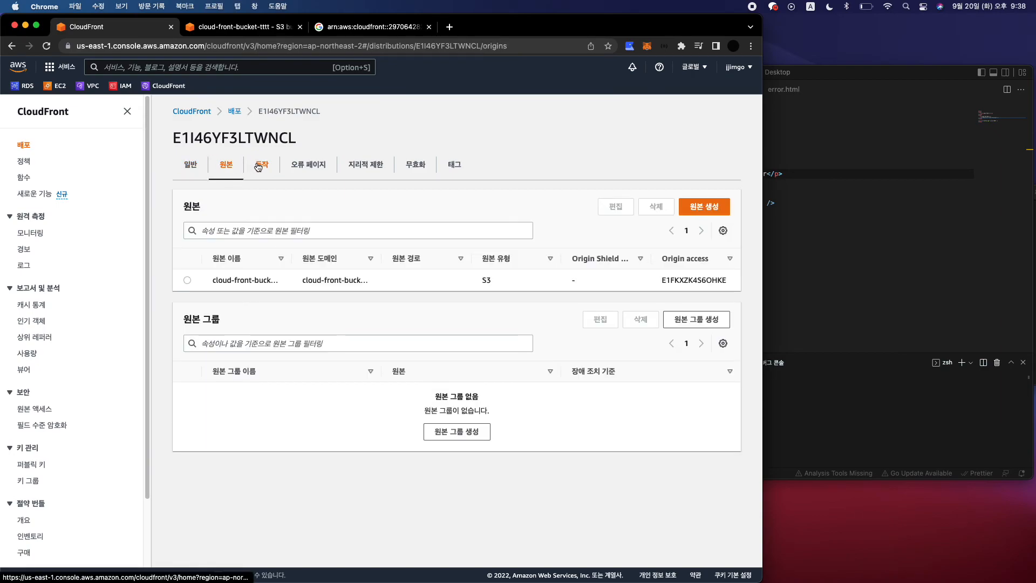
Reload the permissions of cloud-front-bucket-tttt and check its public access block and bucket policy.
click(241, 27)
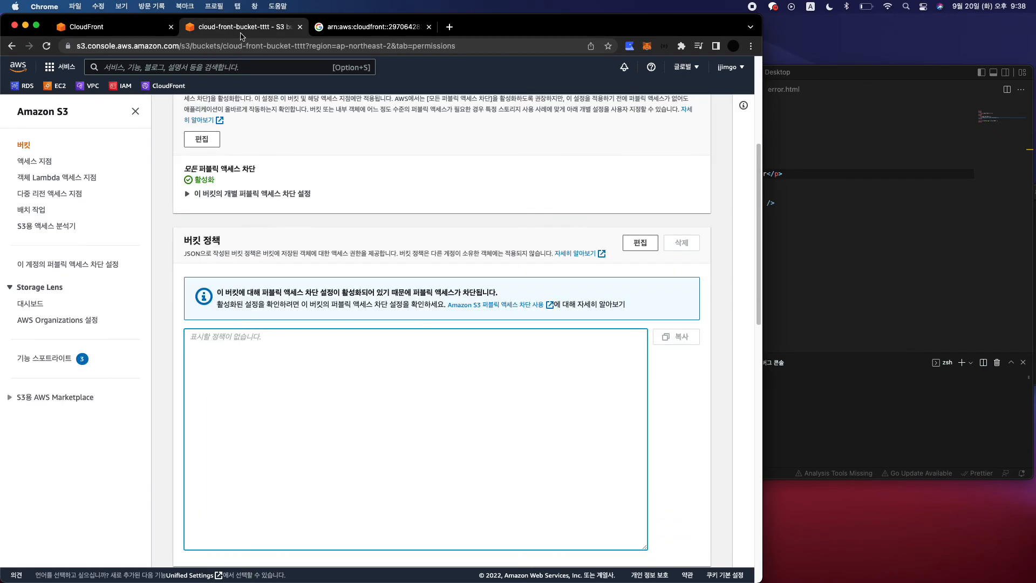
click(368, 256)
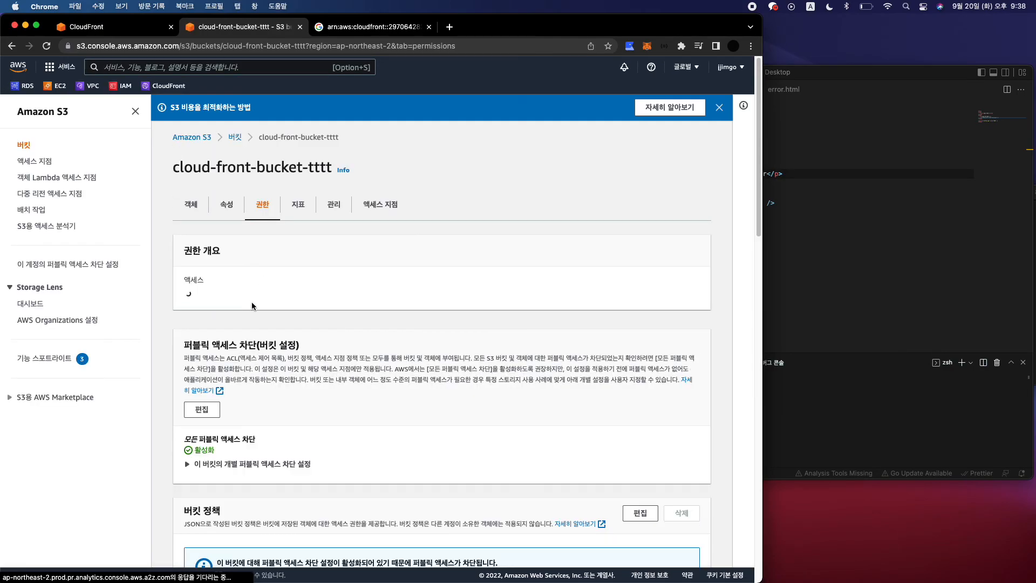
scroll(322, 310, down, 9)
scroll(315, 306, up, 5)
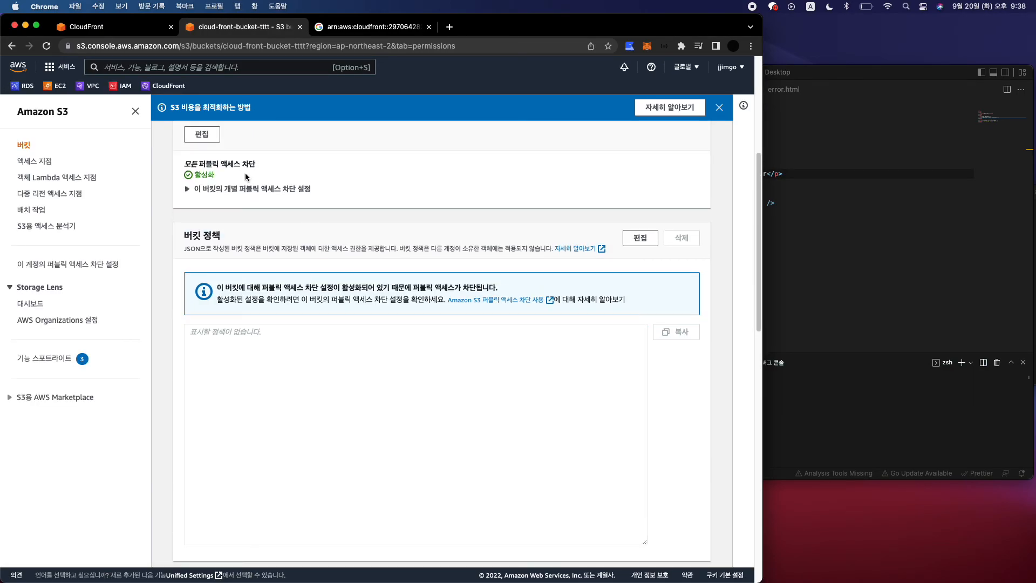
scroll(243, 224, up, 5)
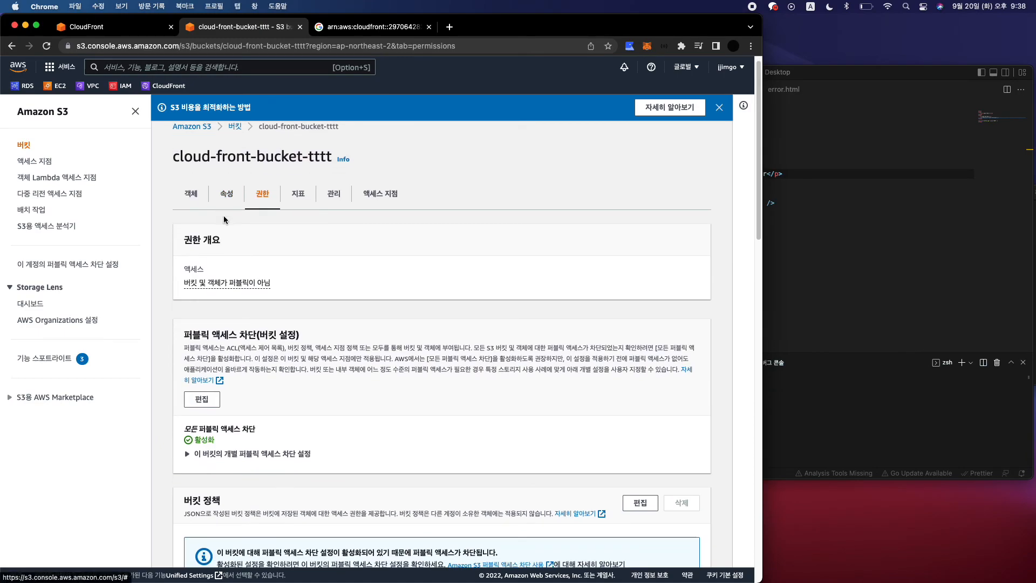
scroll(170, 132, down, 2)
Review CloudFront's cache, origin request and response headers policies and the cache policy creation form, and return to the distribution's origins.
click(115, 28)
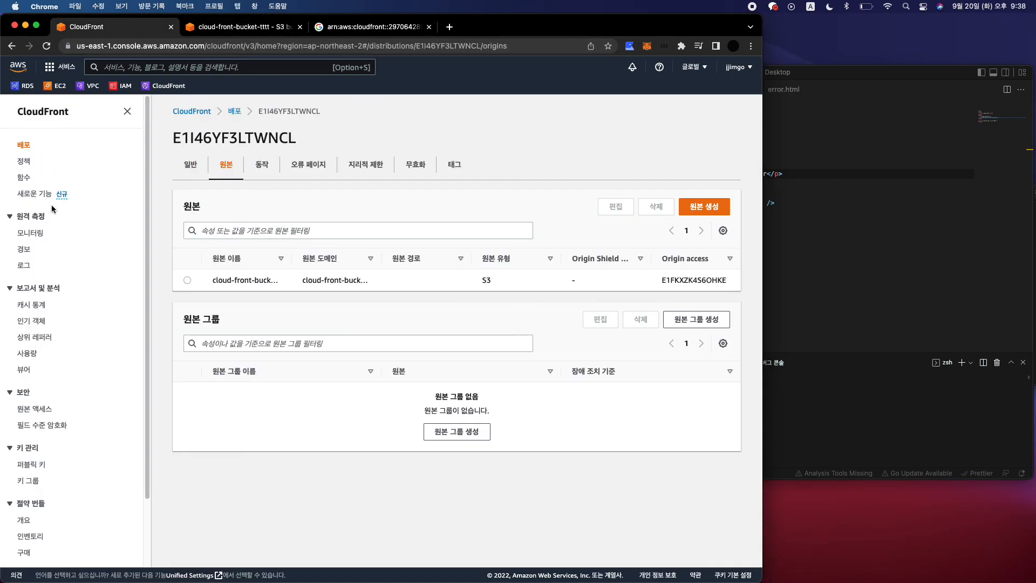
click(23, 160)
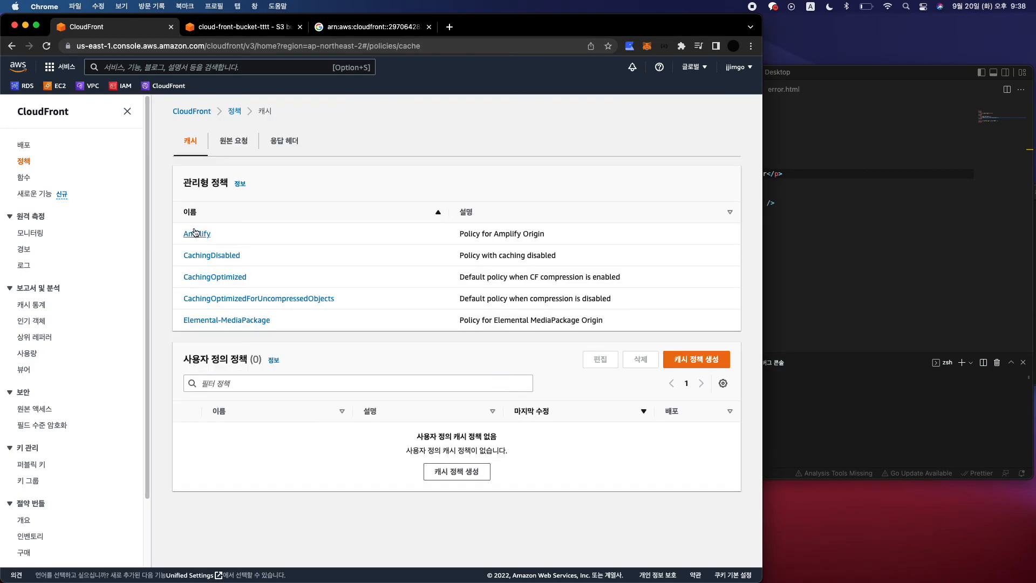
click(697, 361)
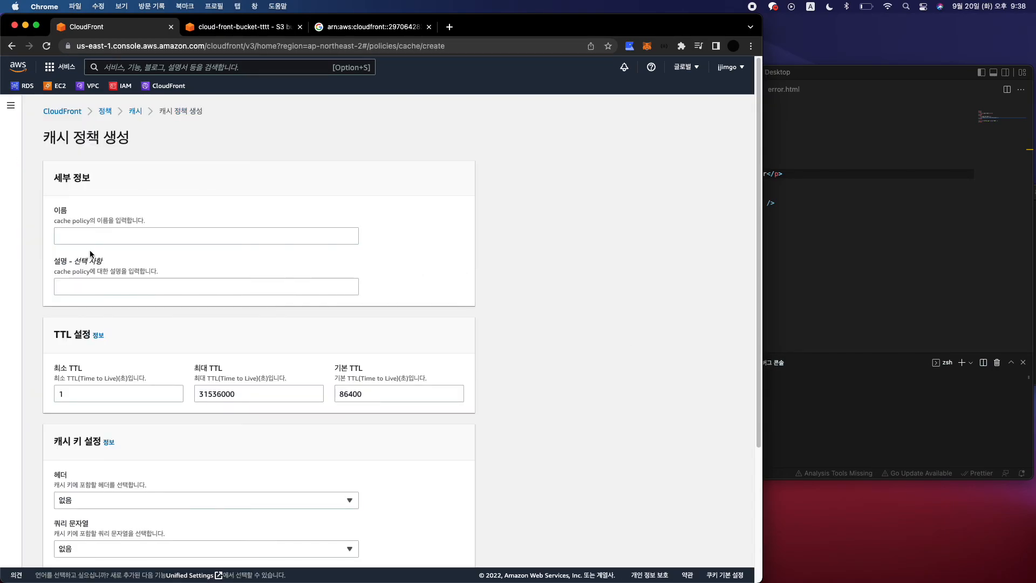
scroll(79, 257, down, 3)
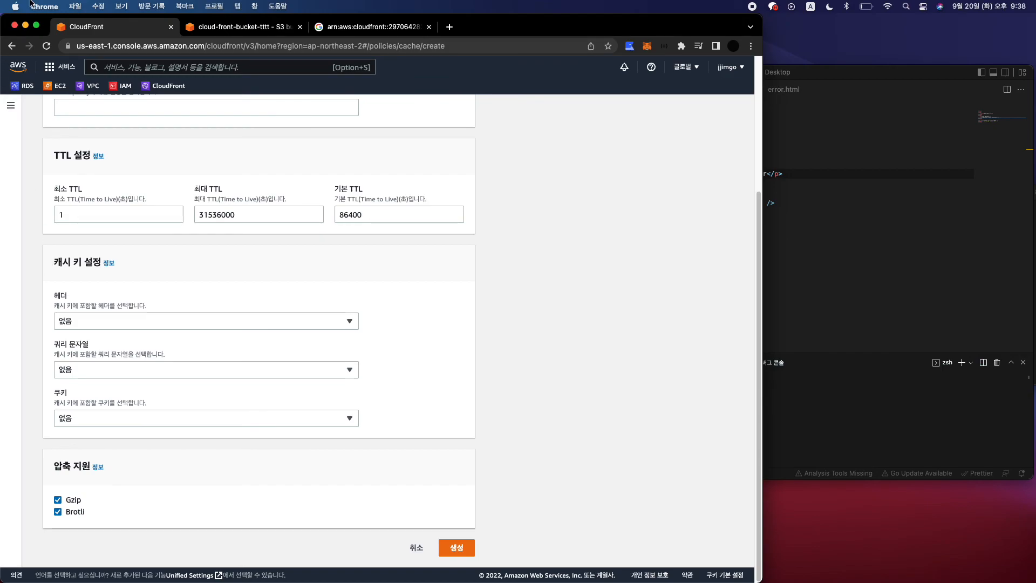
click(12, 45)
click(104, 140)
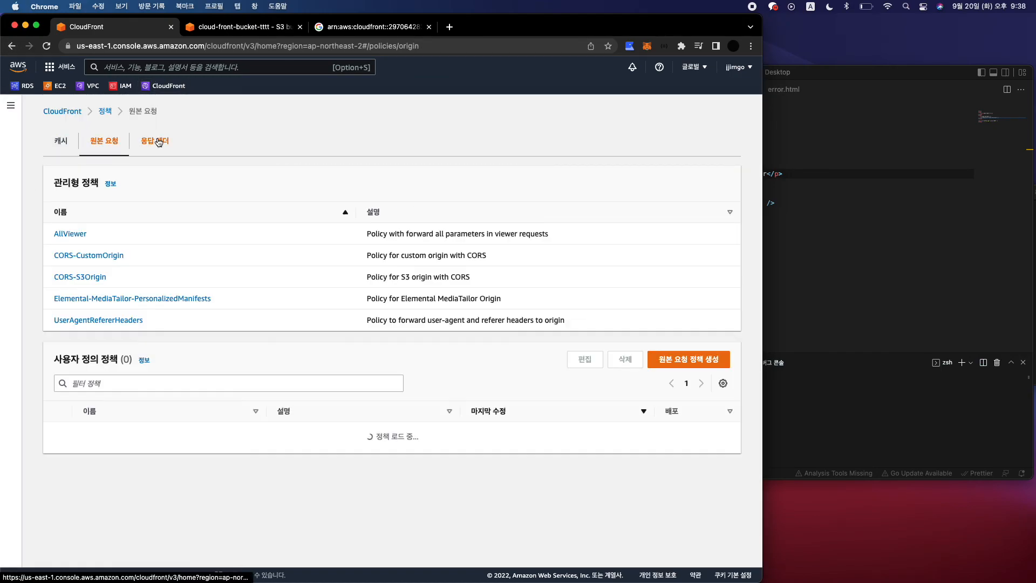
click(156, 141)
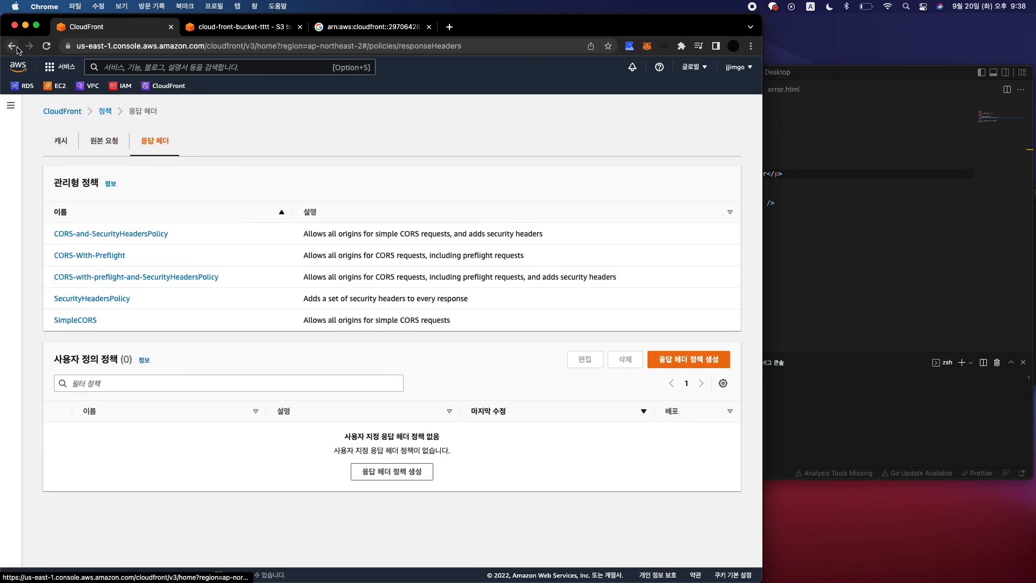
click(12, 46)
click(11, 46)
click(11, 46)
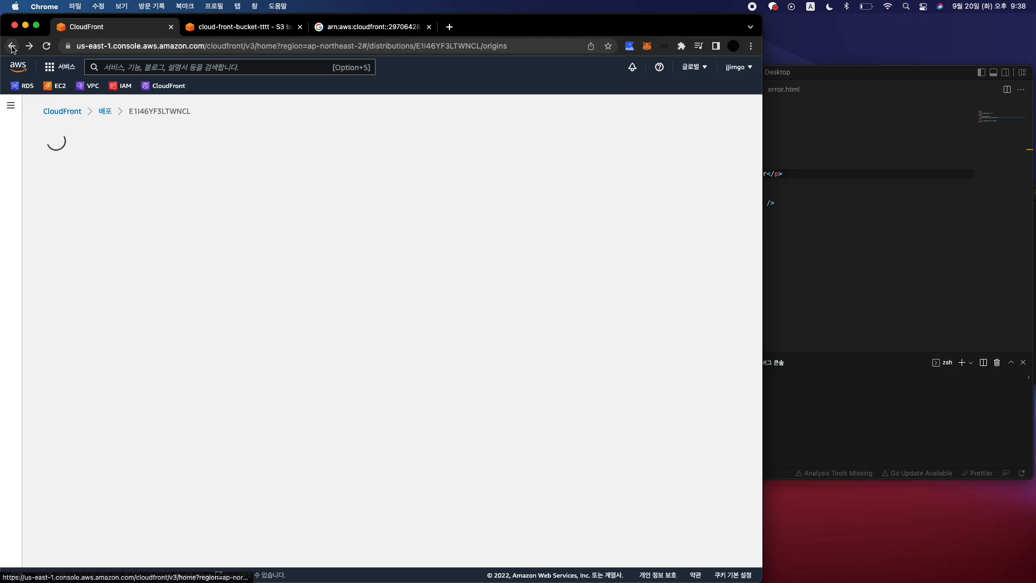
View the distribution's behaviors and open the default (*) behavior for editing.
click(133, 164)
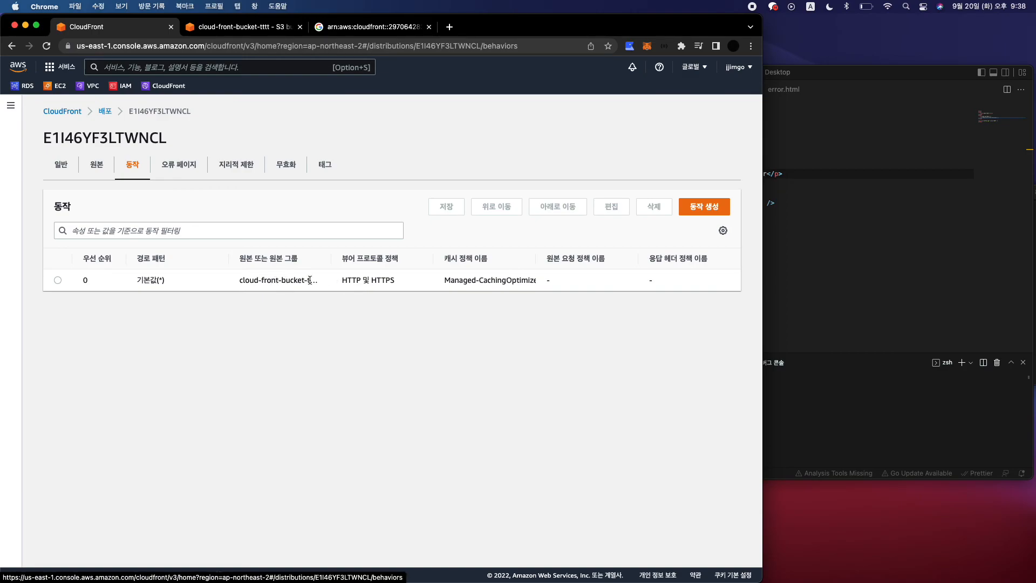
drag(449, 280, 562, 295)
click(511, 293)
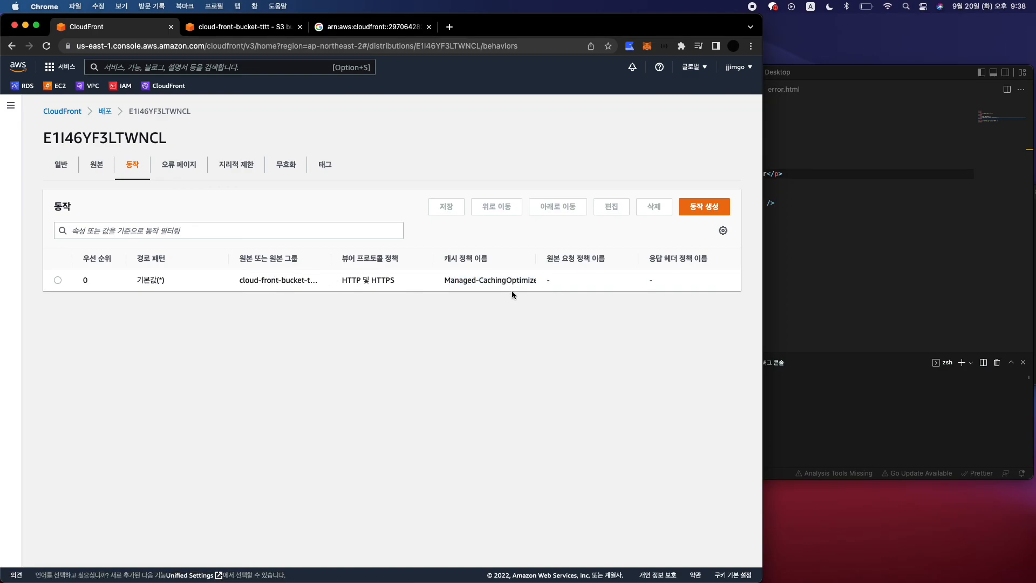
click(58, 280)
click(611, 206)
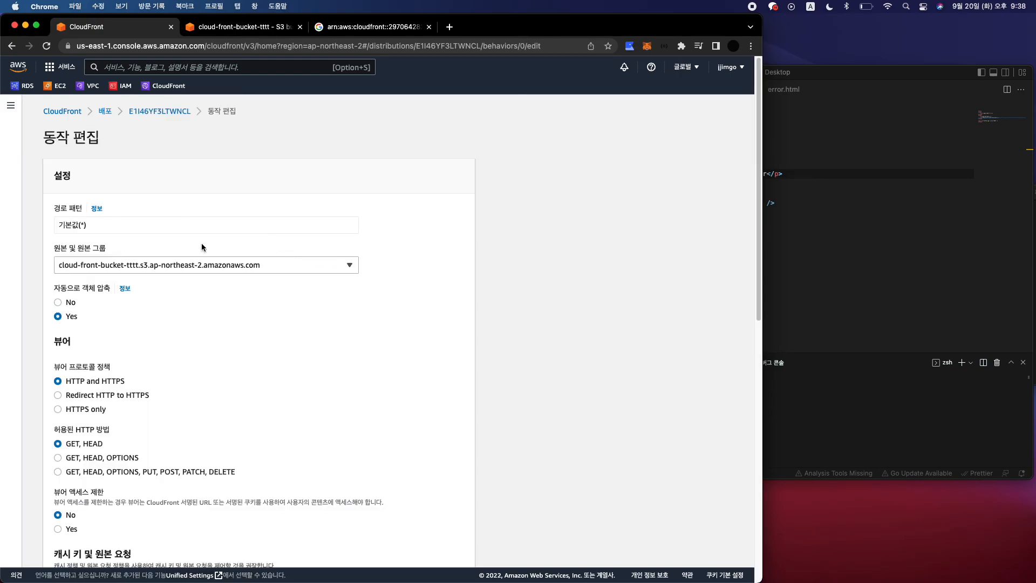
Review the default behavior's origin, viewer, cache policy and function association settings, and save the behavior.
scroll(178, 237, down, 2)
scroll(198, 231, down, 1)
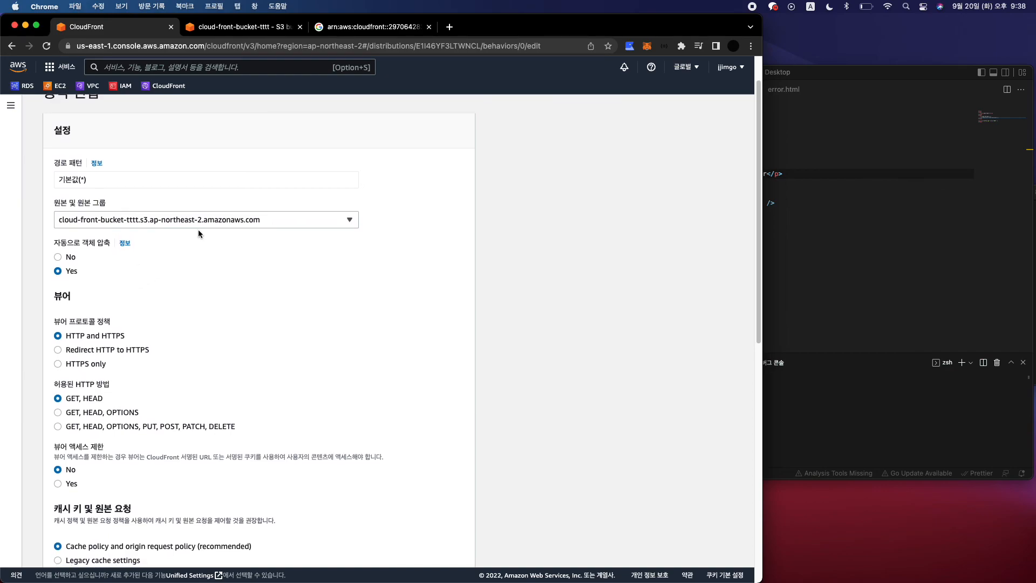
scroll(104, 260, up, 2)
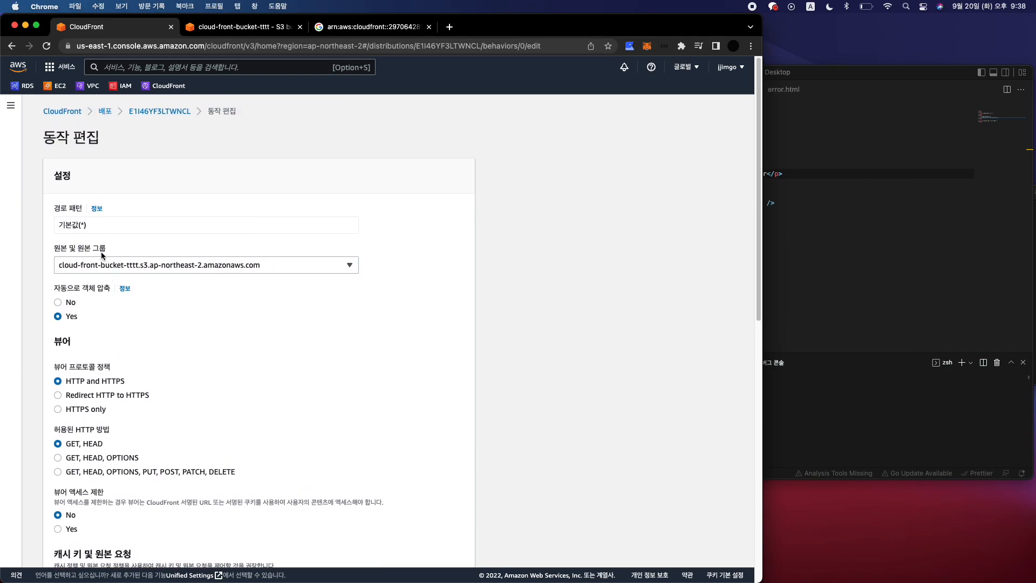
scroll(162, 289, down, 10)
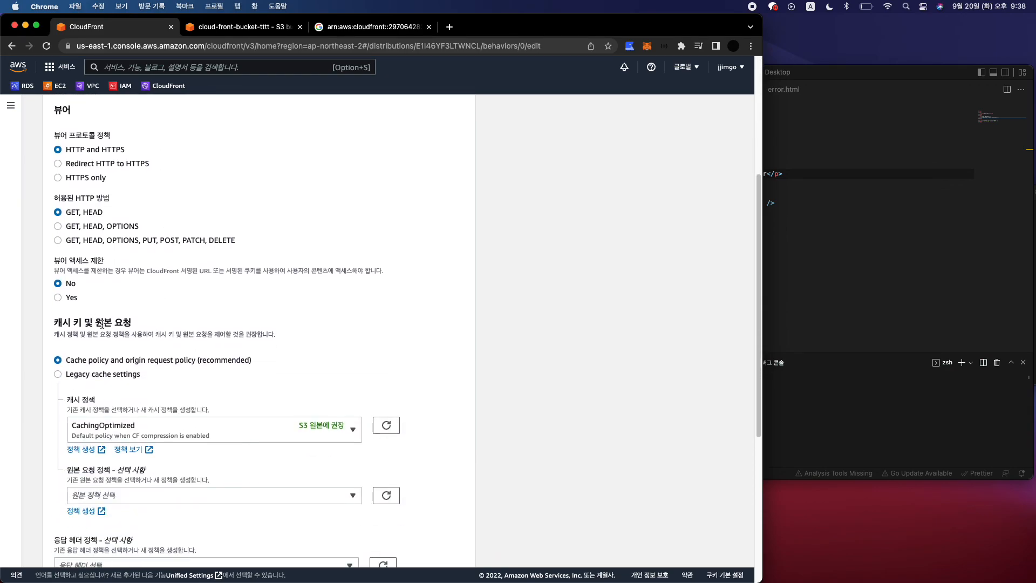
drag(72, 271, 322, 277)
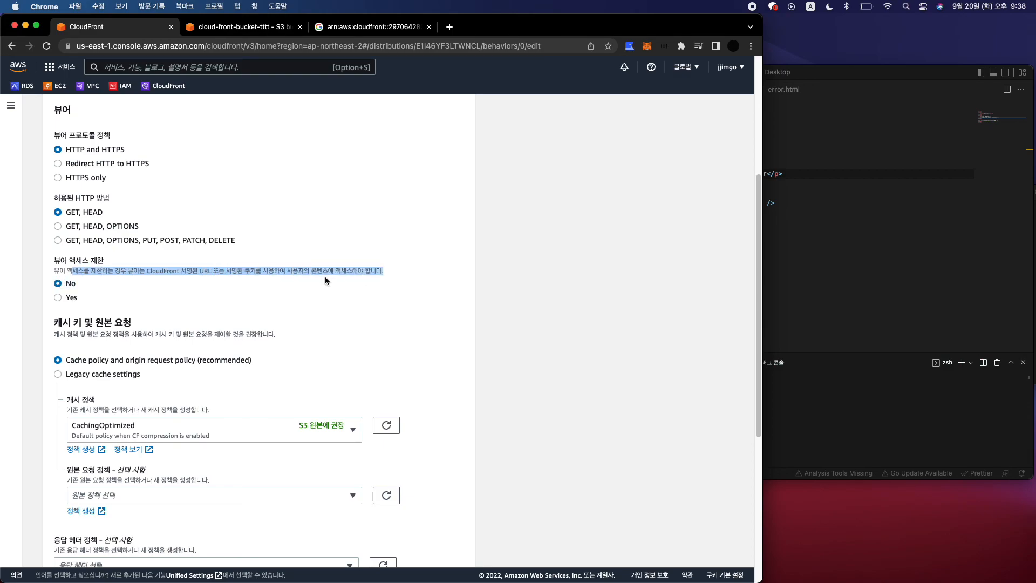
click(316, 296)
scroll(150, 245, down, 8)
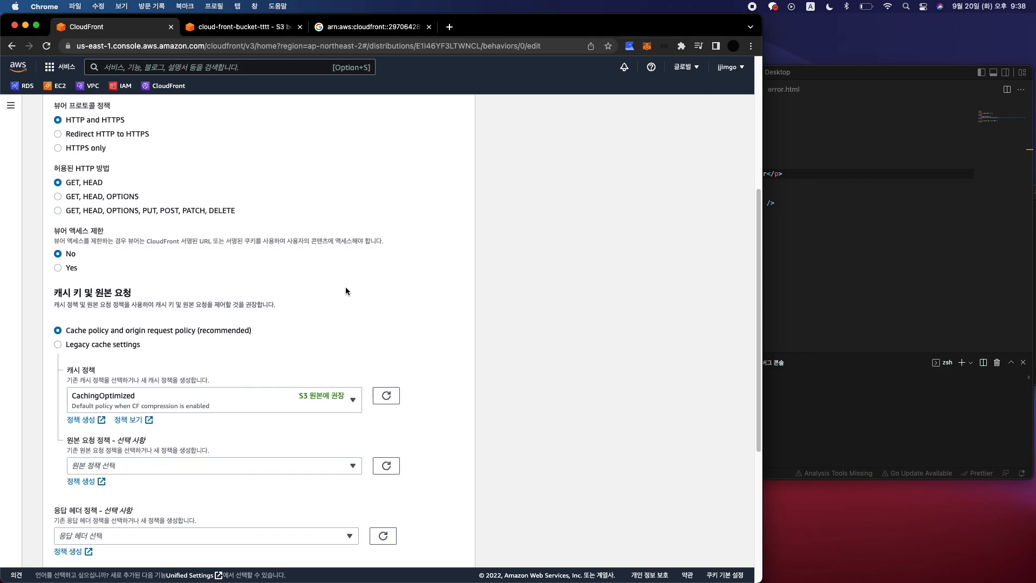
scroll(453, 286, down, 4)
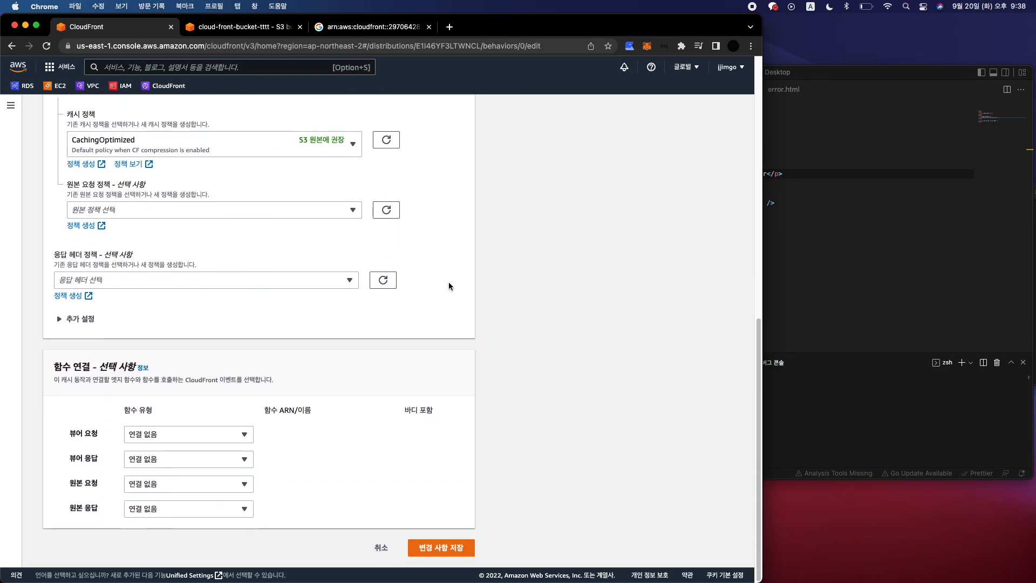
scroll(290, 358, up, 20)
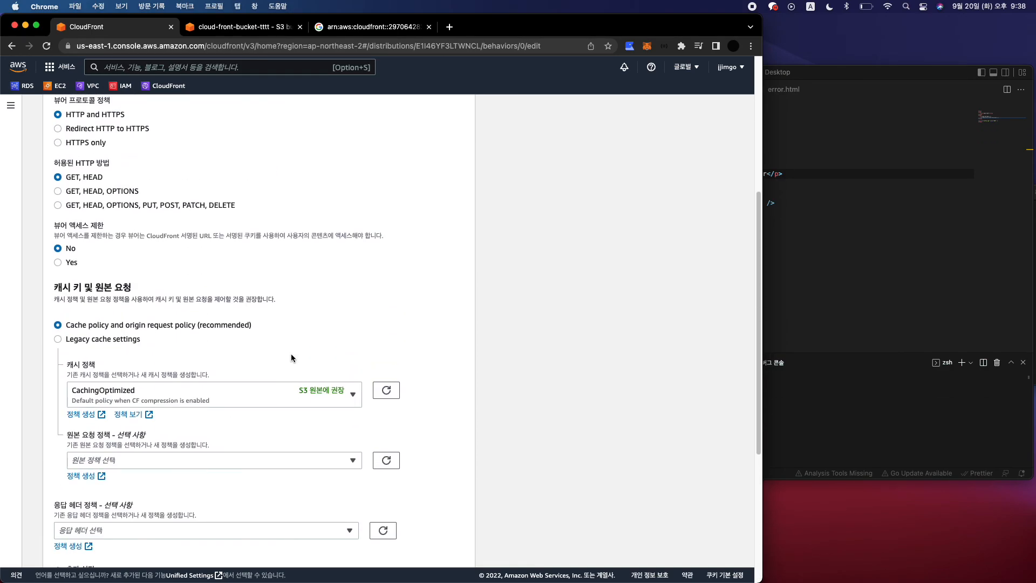
scroll(345, 348, down, 13)
scroll(346, 349, down, 9)
click(439, 549)
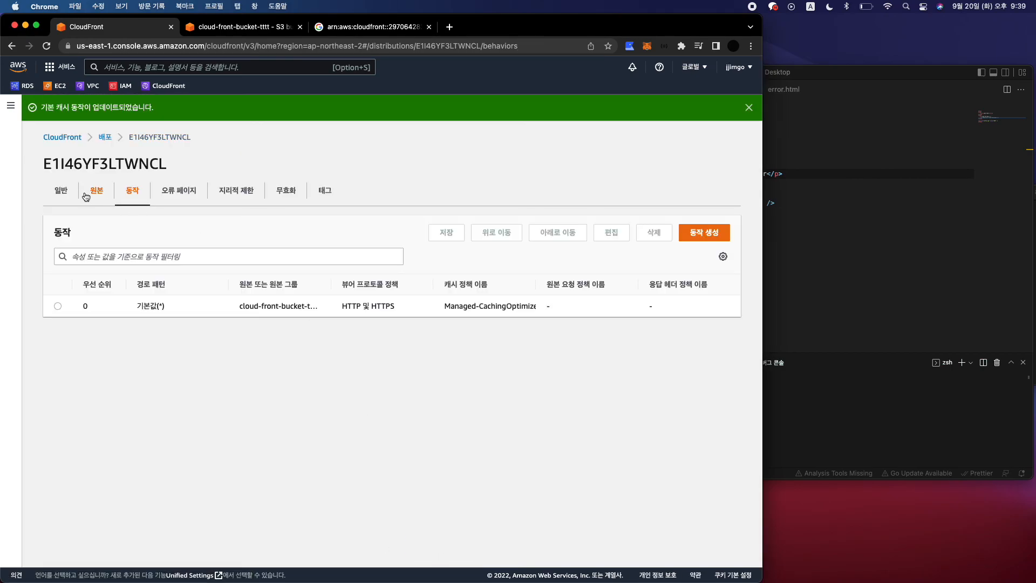
click(96, 164)
click(61, 168)
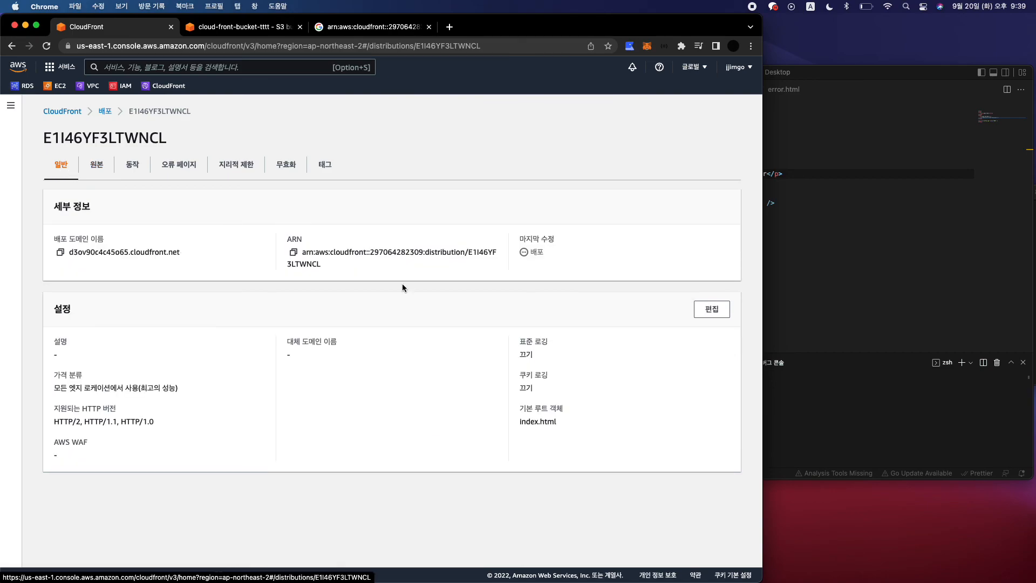
click(61, 252)
click(373, 26)
click(356, 47)
text(https://d3ov90c4c45o65.cloudfront.net)
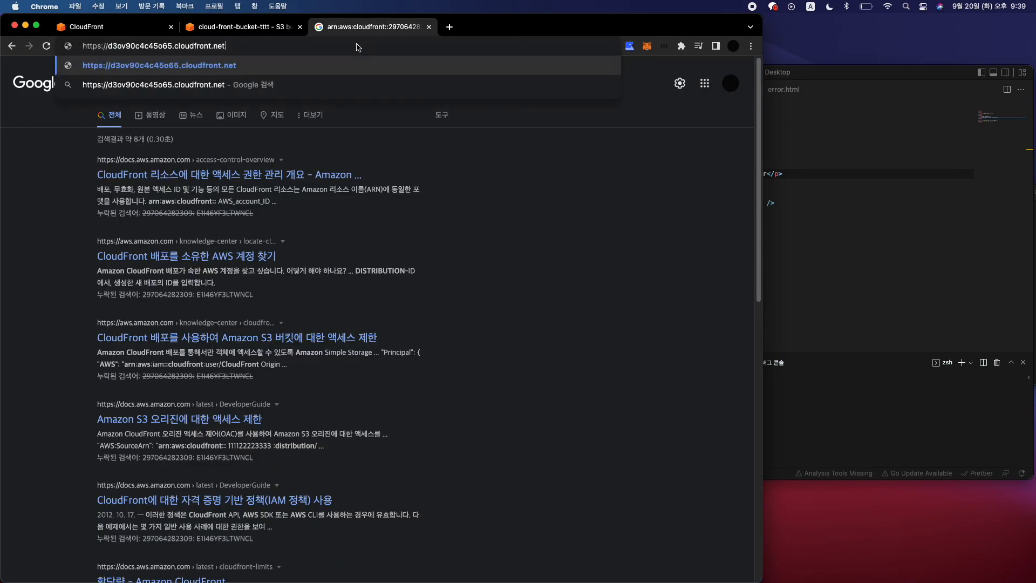
key(Return)
Return to the CloudFront distribution and view its origins.
click(100, 27)
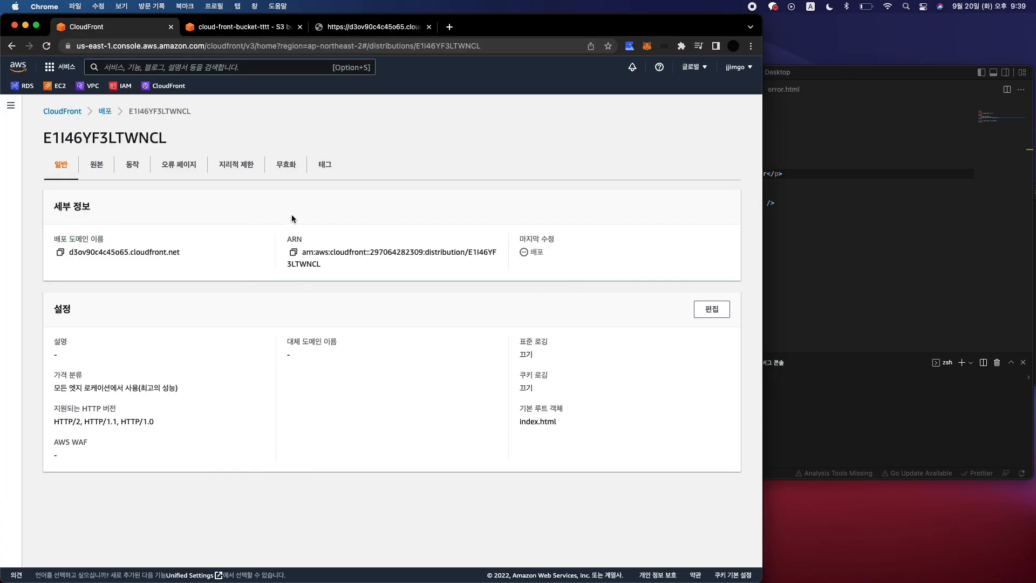
click(85, 166)
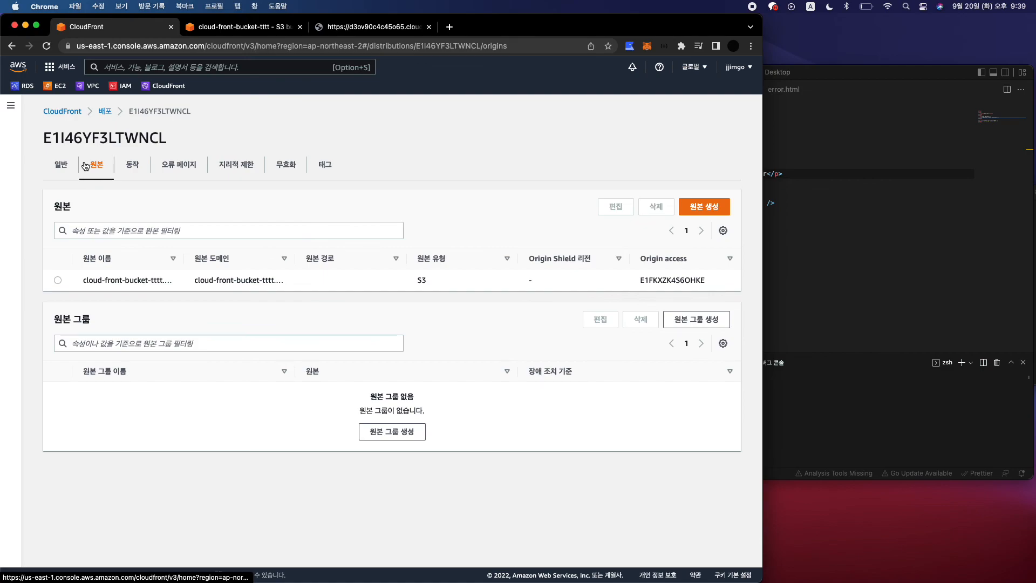